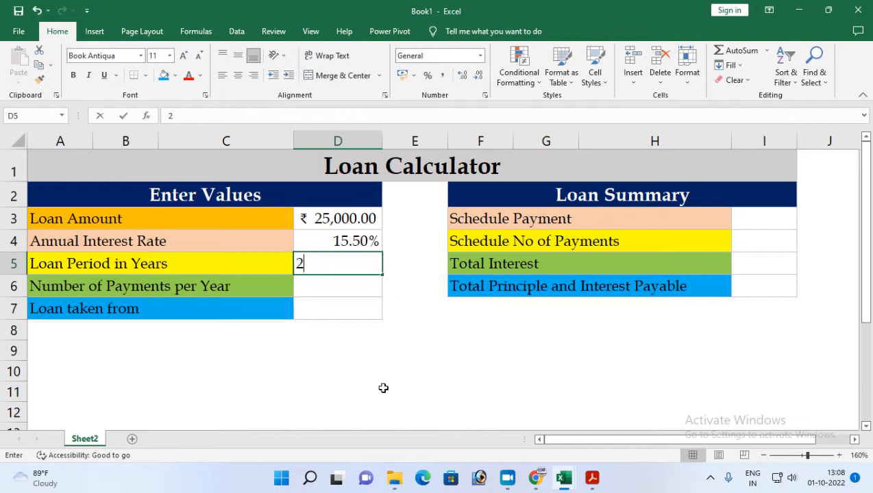
Enter a loan period of 2 years and 12 payments per year in the Enter Values table.
{"action": "key", "text": "Return"}
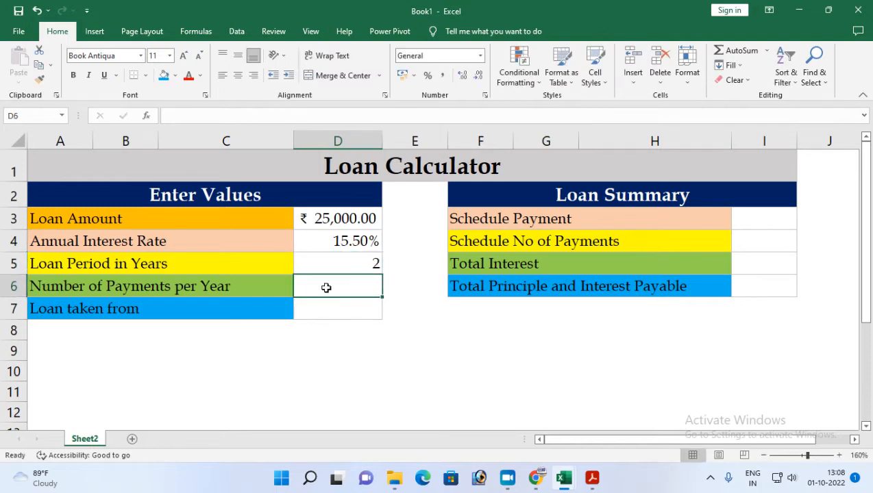
{"action": "type", "text": "12"}
{"action": "key", "text": "Return"}
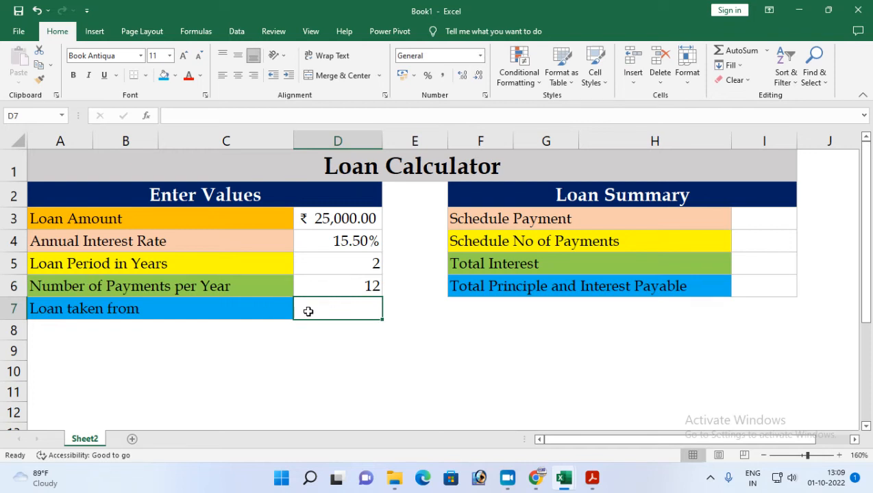
Enter HDFC Bank as the source of the loan in cell D7.
{"action": "type", "text": "HD"}
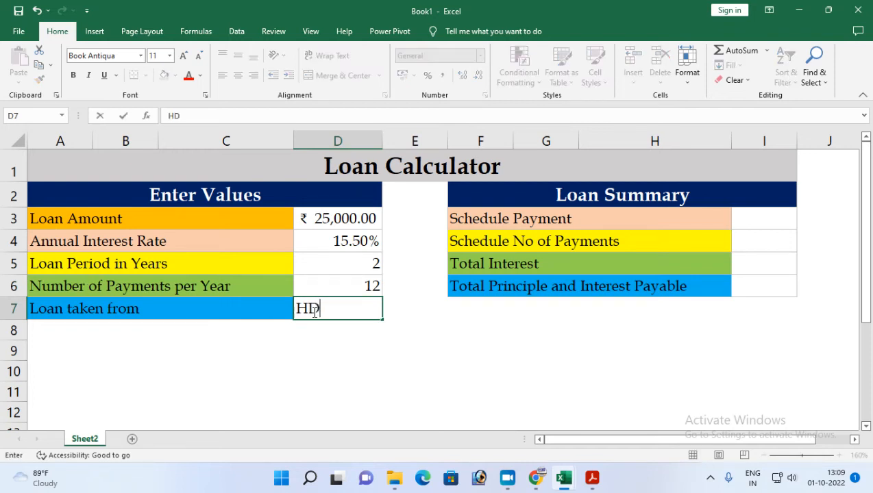
{"action": "type", "text": "R"}
{"action": "key", "text": "BackSpace"}
{"action": "type", "text": "R"}
{"action": "key", "text": "BackSpace"}
{"action": "type", "text": "R"}
{"action": "key", "text": "BackSpace"}
{"action": "type", "text": "FC b"}
{"action": "key", "text": "BackSpace"}
{"action": "type", "text": "Bank"}
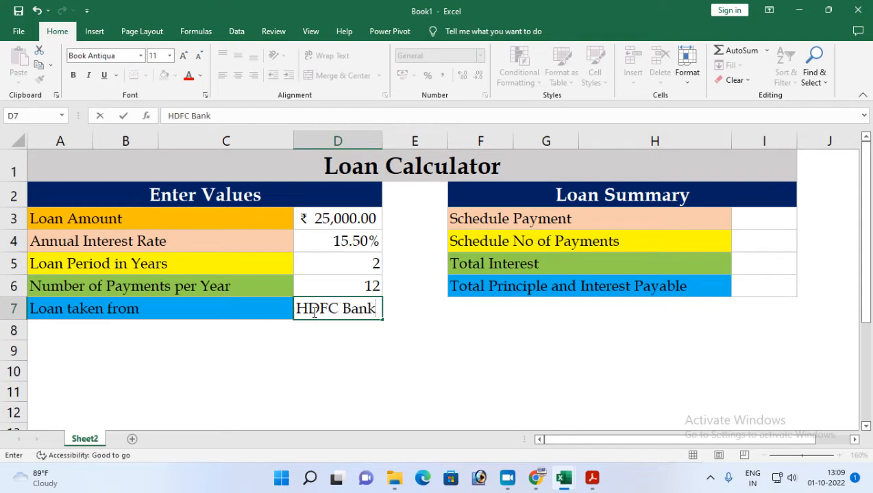
{"action": "left_click", "coordinate": [406, 328]}
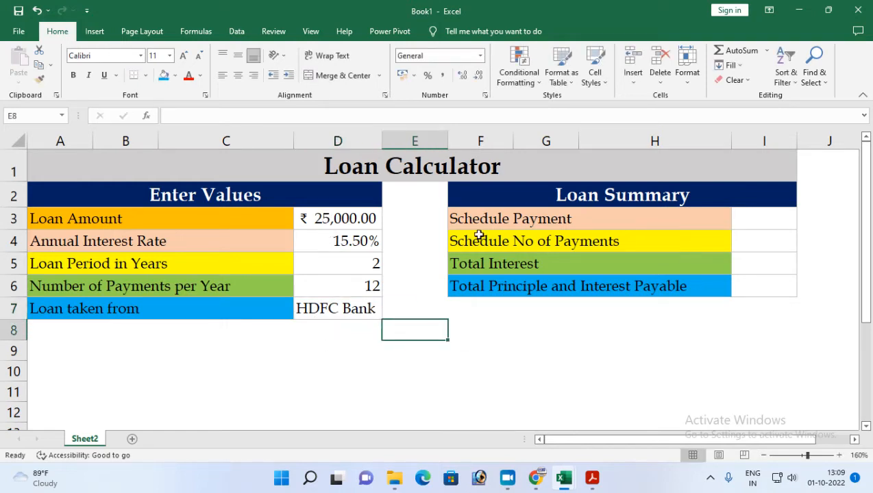
{"action": "left_click", "coordinate": [754, 219]}
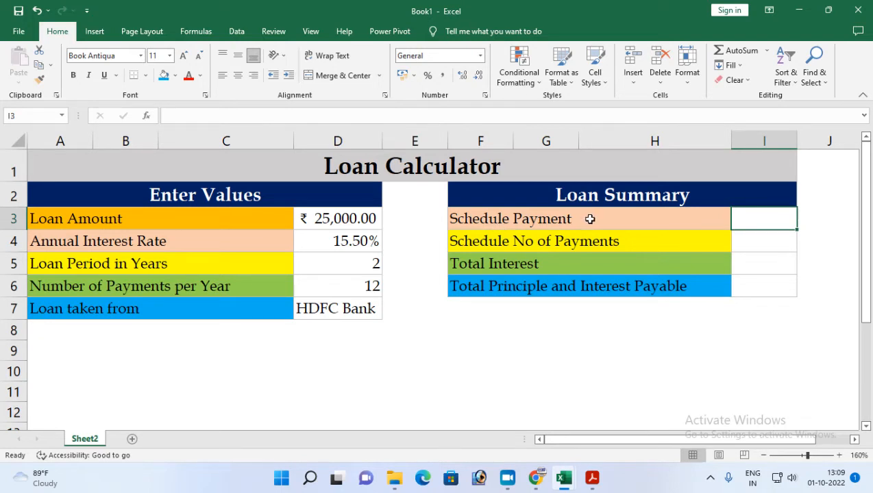
{"action": "left_click", "coordinate": [351, 267]}
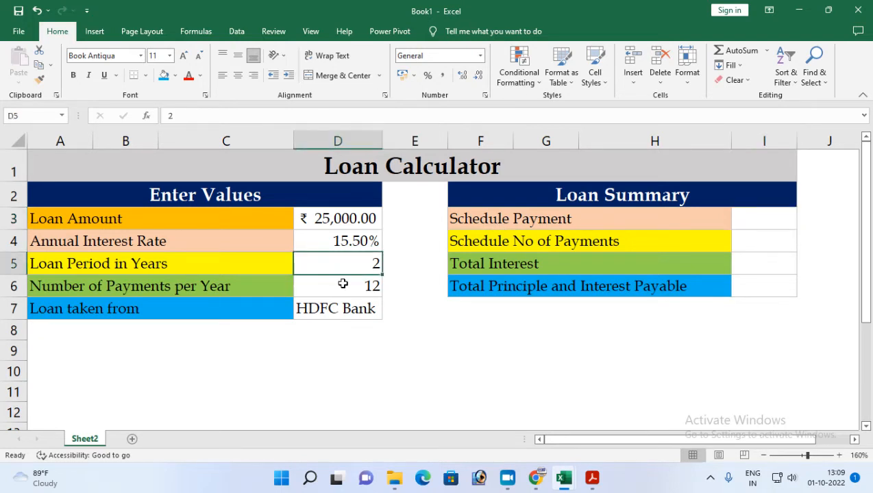
{"action": "left_click", "coordinate": [343, 285]}
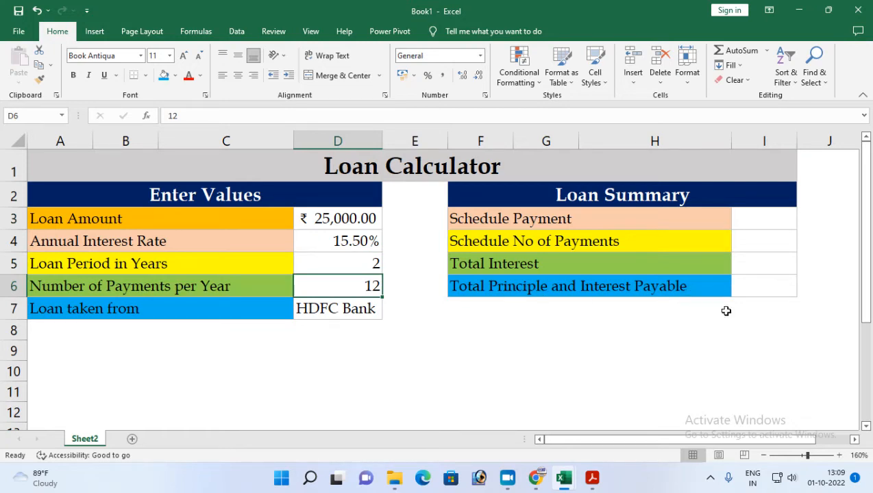
Start a PMT formula in the Schedule Payment cell I3, using the annual interest rate divided by payments per year (D4/D6) as the rate.
{"action": "left_click", "coordinate": [750, 223]}
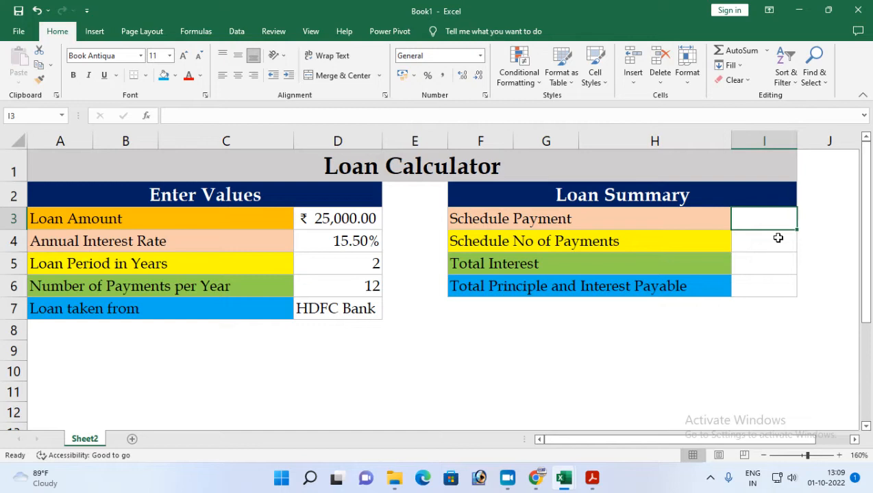
{"action": "type", "text": "=pmt"}
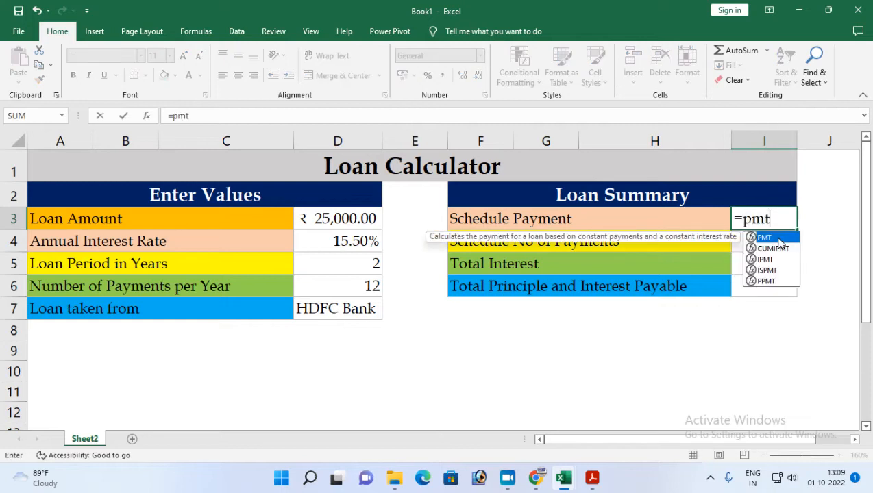
{"action": "double_click", "coordinate": [765, 237]}
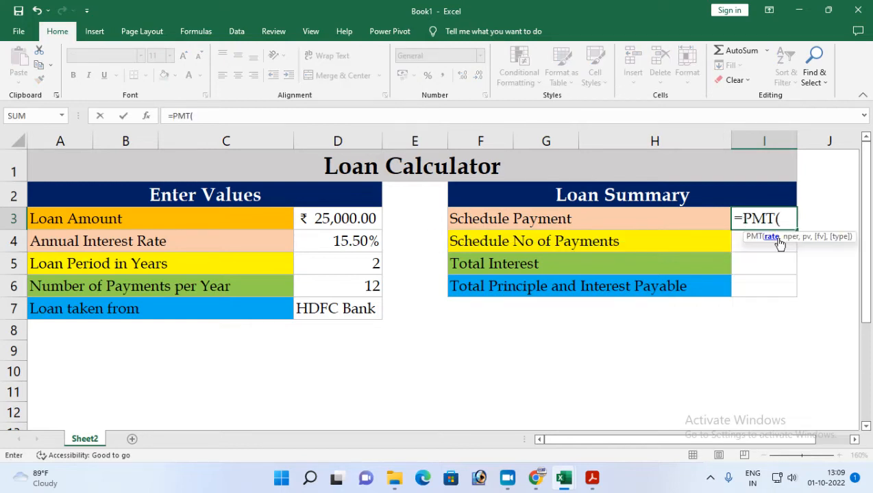
{"action": "left_click", "coordinate": [348, 245]}
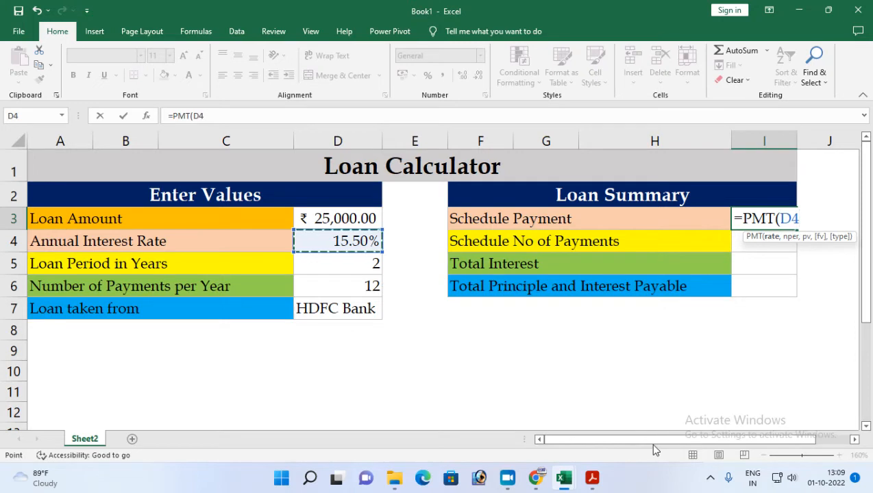
{"action": "type", "text": "/12"}
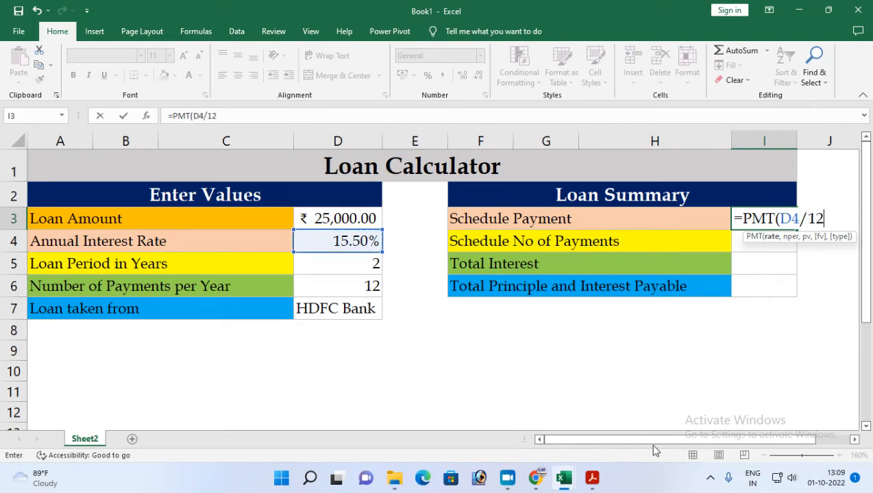
{"action": "key", "text": "BackSpace"}
{"action": "key", "text": "BackSpace"}
{"action": "left_click", "coordinate": [322, 285]}
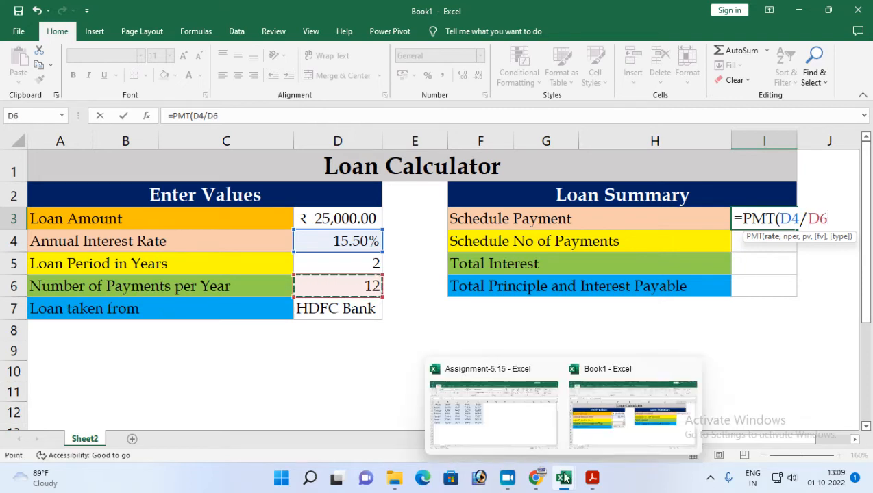
Complete the PMT formula with D5*D6 as the number of periods and -D3 as the present value.
{"action": "type", "text": ","}
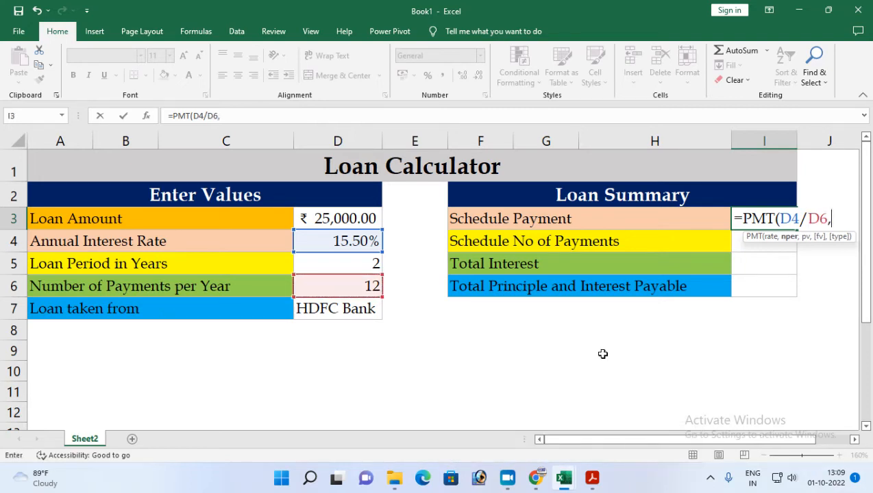
{"action": "left_click", "coordinate": [330, 266]}
{"action": "type", "text": "*"}
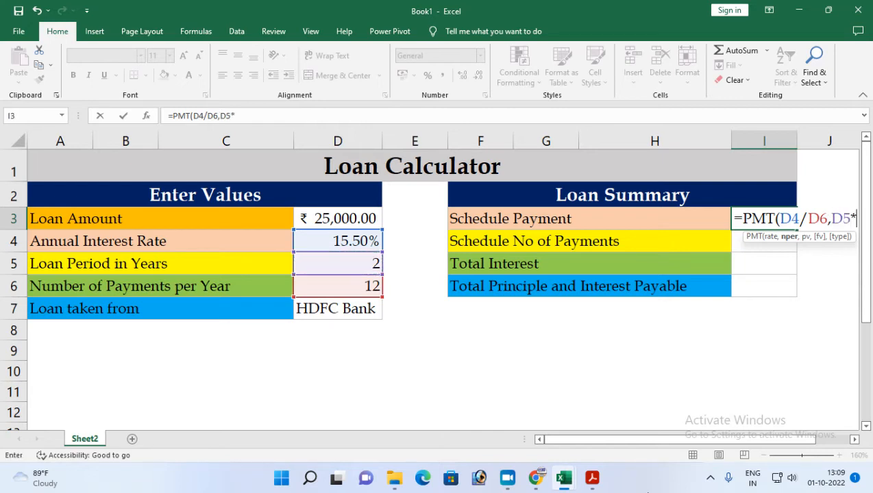
{"action": "left_click", "coordinate": [333, 286]}
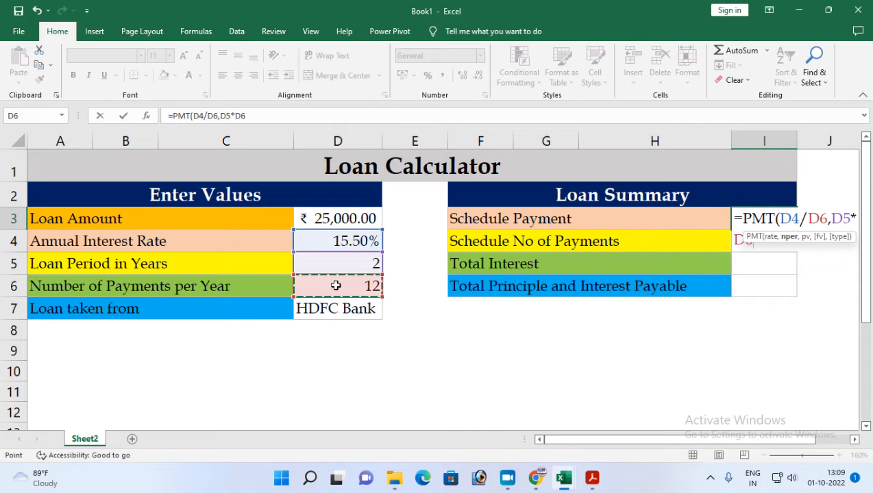
{"action": "left_click", "coordinate": [854, 440]}
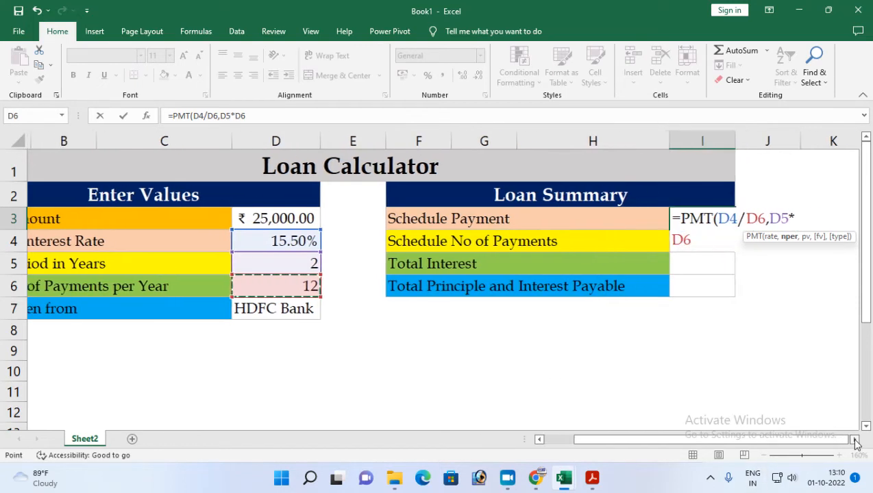
{"action": "left_click", "coordinate": [855, 440]}
{"action": "type", "text": ","}
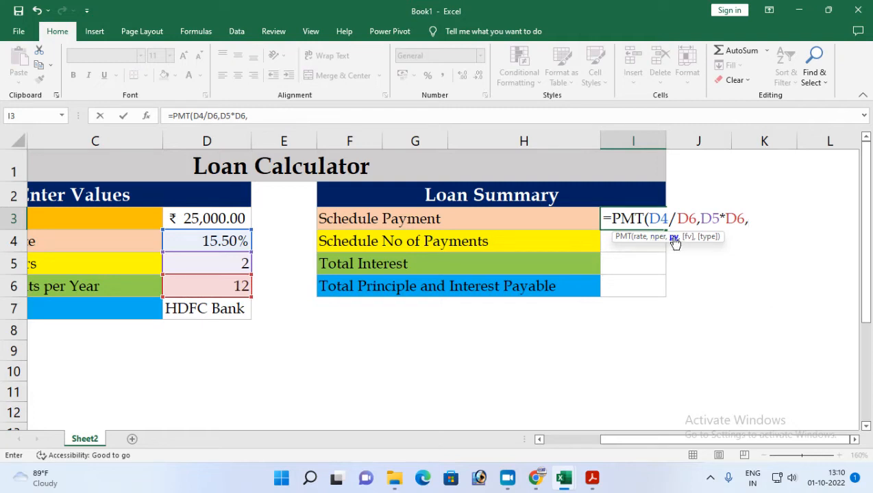
{"action": "type", "text": "-"}
{"action": "left_click", "coordinate": [228, 217]}
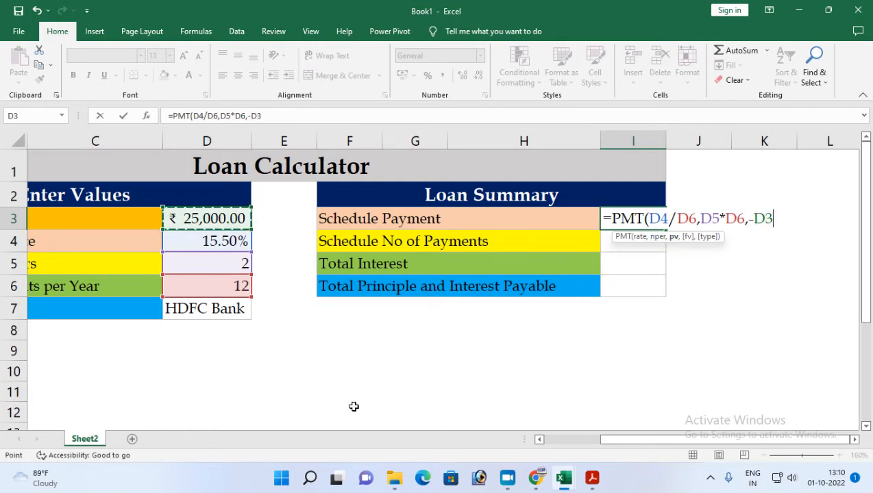
{"action": "type", "text": ")"}
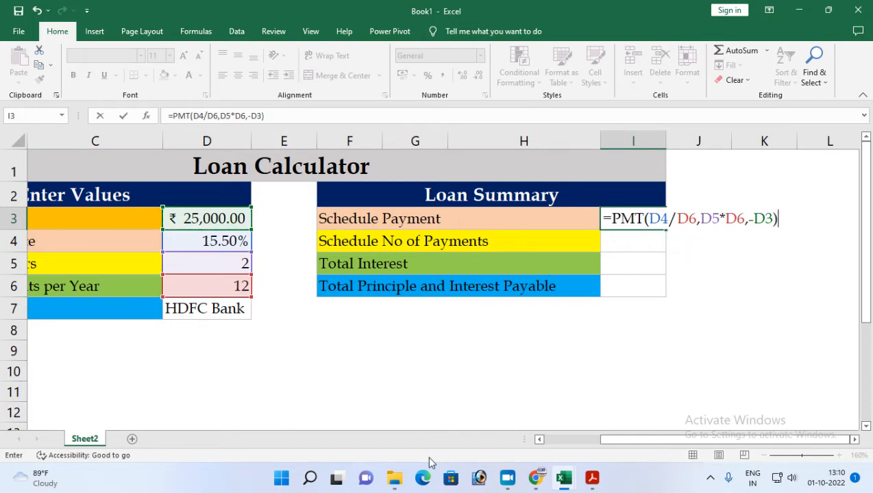
{"action": "key", "text": "Return"}
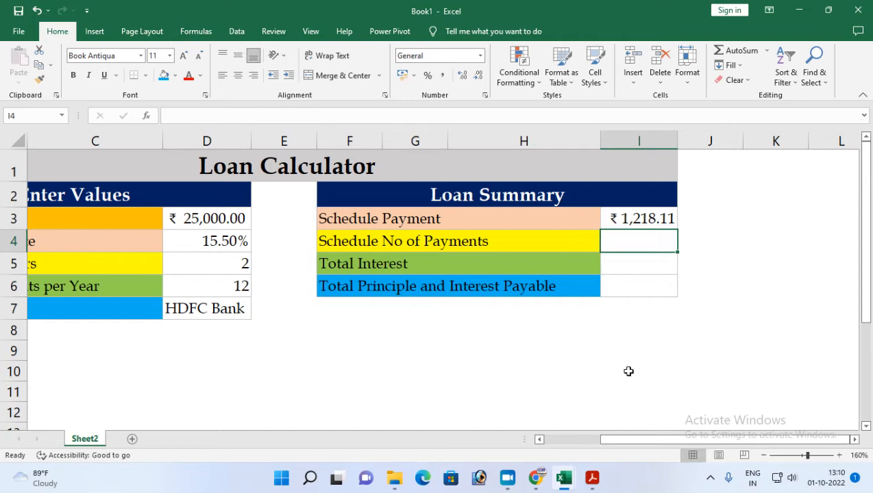
{"action": "left_click", "coordinate": [636, 220]}
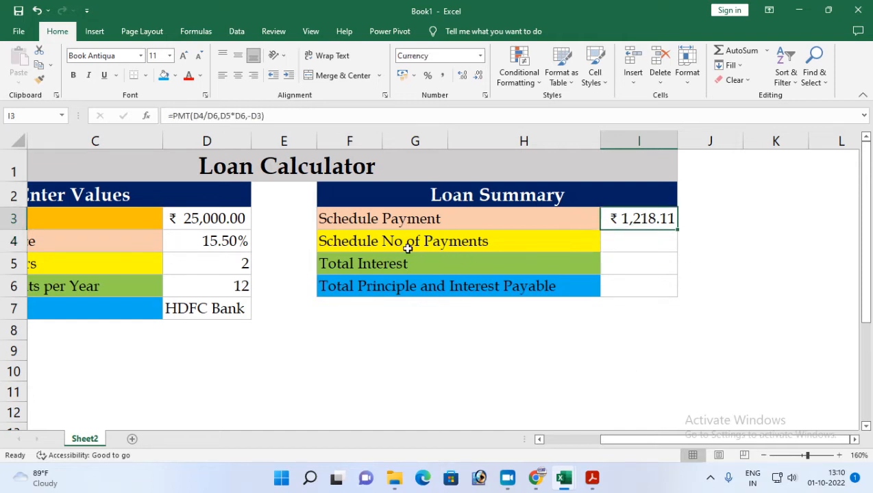
{"action": "left_click", "coordinate": [637, 244]}
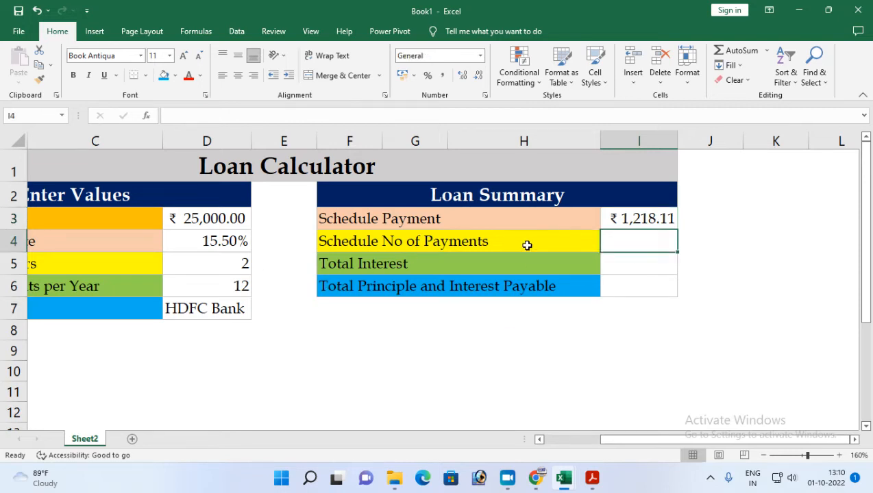
{"action": "left_click", "coordinate": [240, 265]}
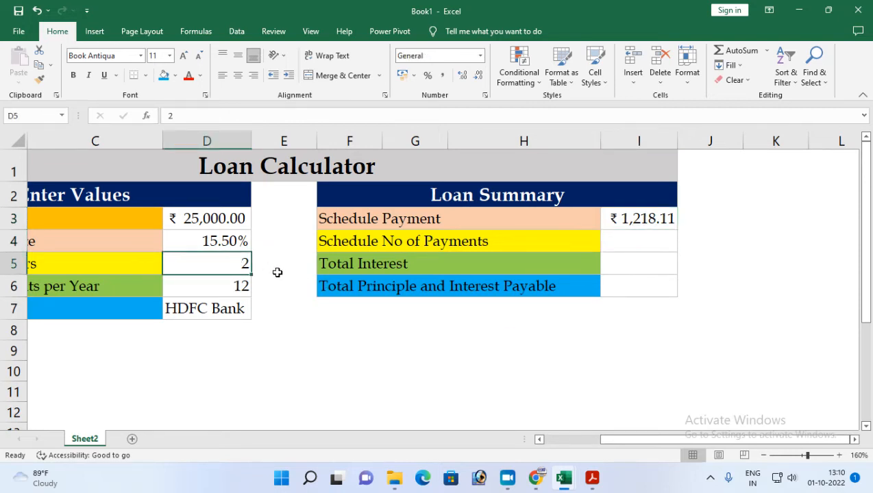
{"action": "left_click", "coordinate": [232, 284]}
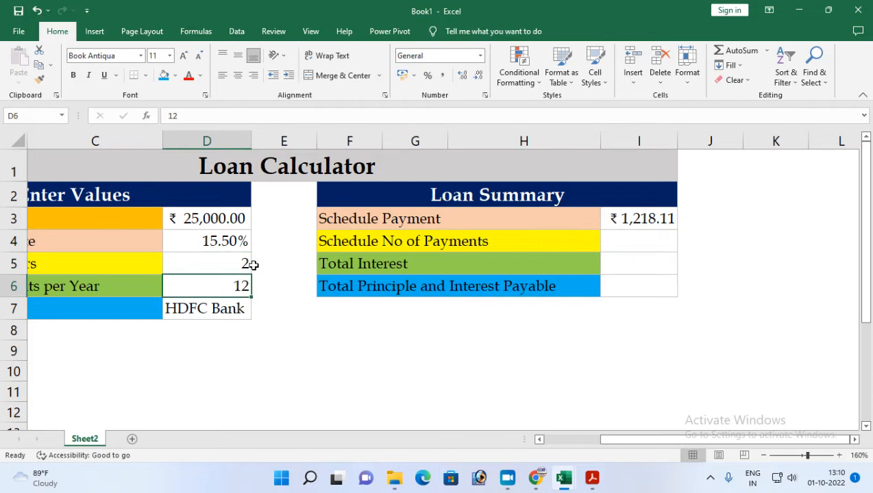
{"action": "left_click", "coordinate": [242, 261]}
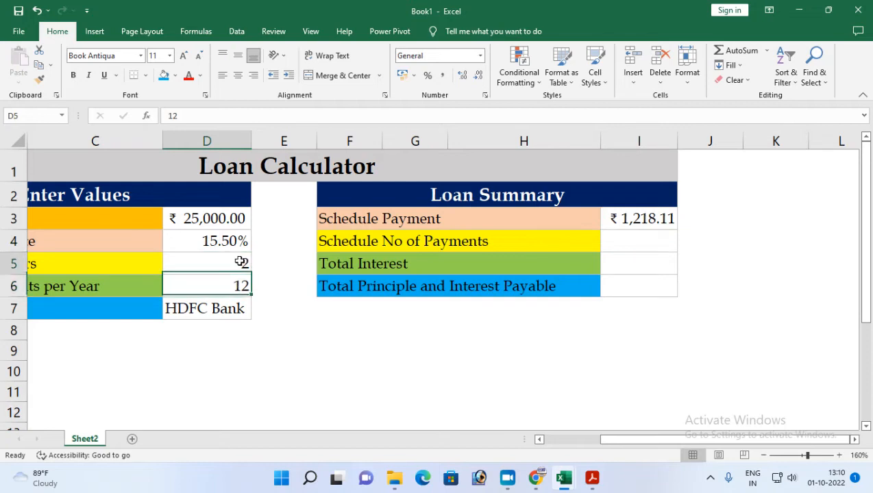
Start an NPER formula in the Schedule No of Payments cell I4, with D4/D6 as the rate.
{"action": "left_click", "coordinate": [624, 248]}
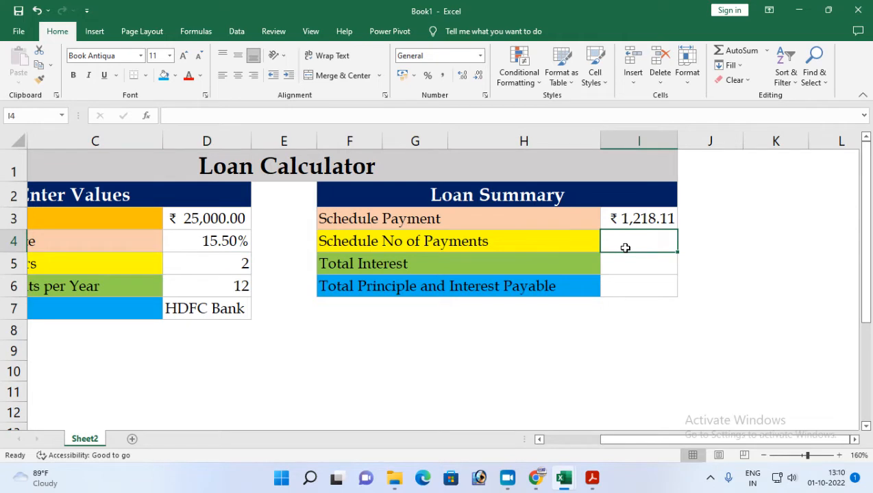
{"action": "type", "text": "=Nper"}
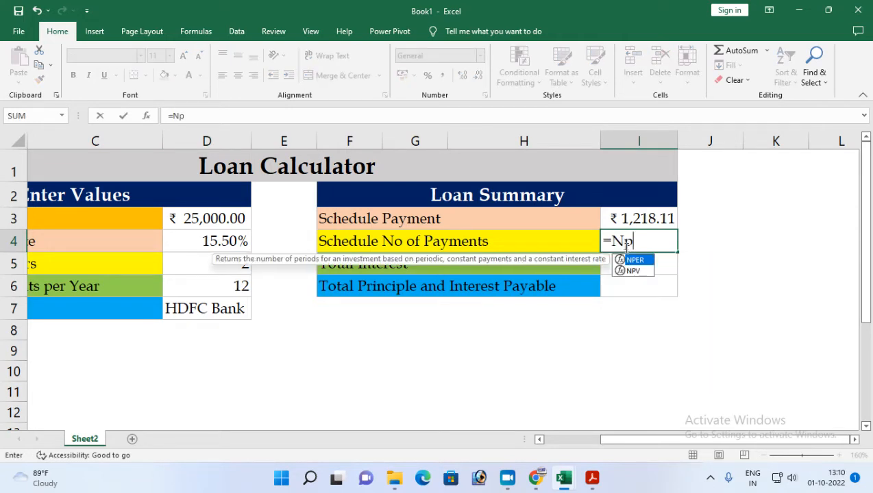
{"action": "key", "text": "Tab"}
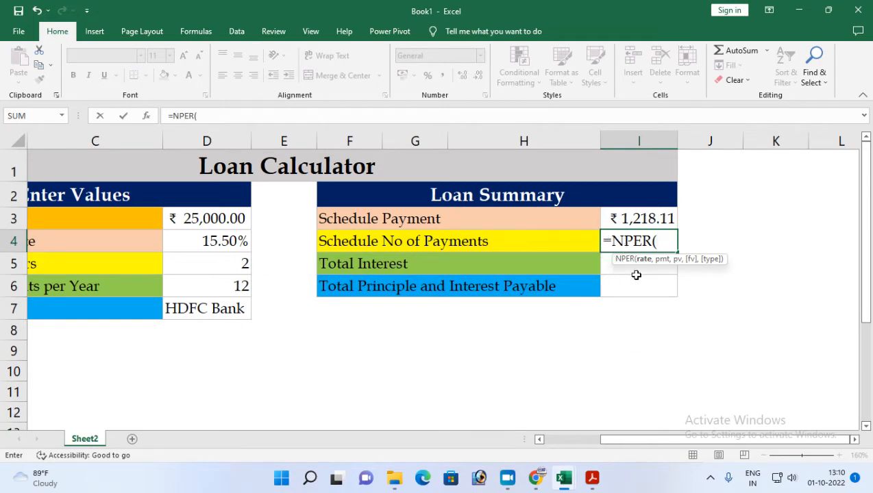
{"action": "left_click", "coordinate": [207, 241]}
{"action": "mouse_move", "coordinate": [331, 484]}
{"action": "type", "text": "/12"}
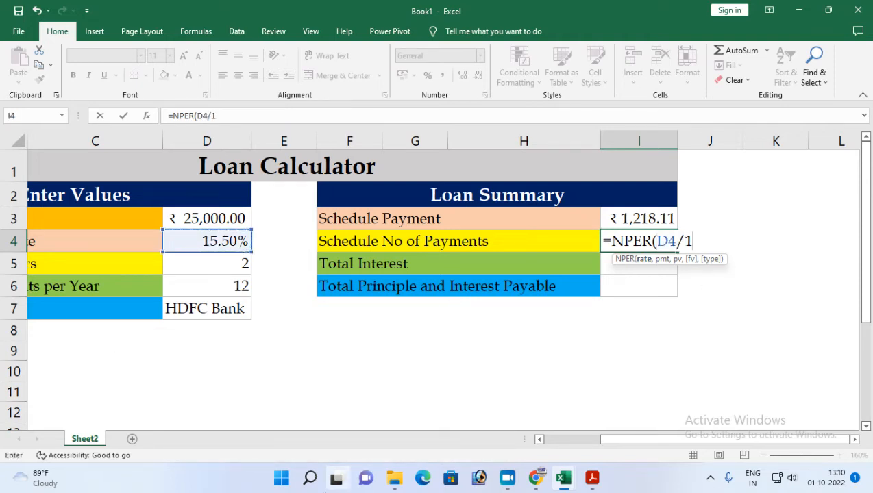
{"action": "key", "text": "BackSpace"}
{"action": "key", "text": "BackSpace"}
{"action": "left_click", "coordinate": [196, 286]}
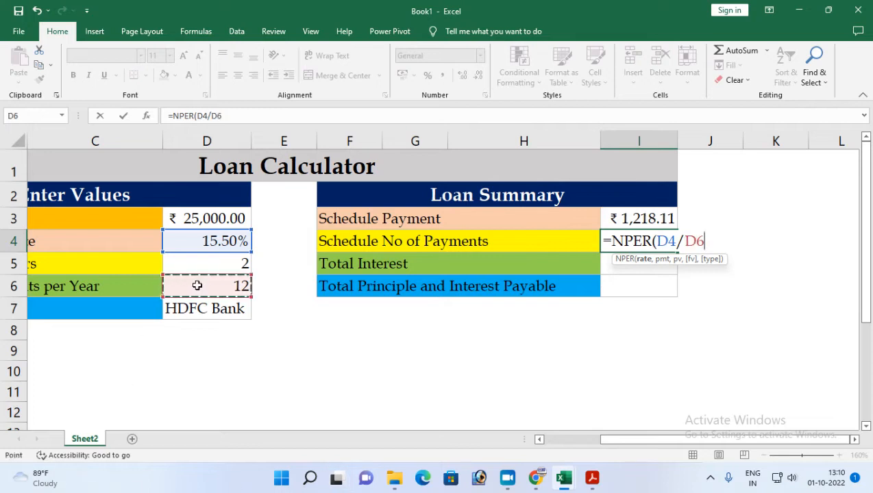
Try completing the NPER formula in cell I4 with I3 as the payment and D3 as the present value.
{"action": "type", "text": ","}
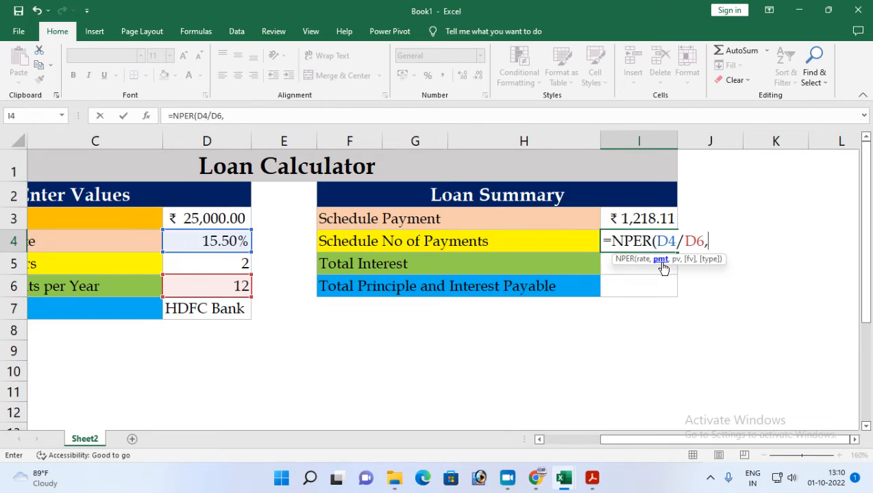
{"action": "left_click", "coordinate": [636, 218]}
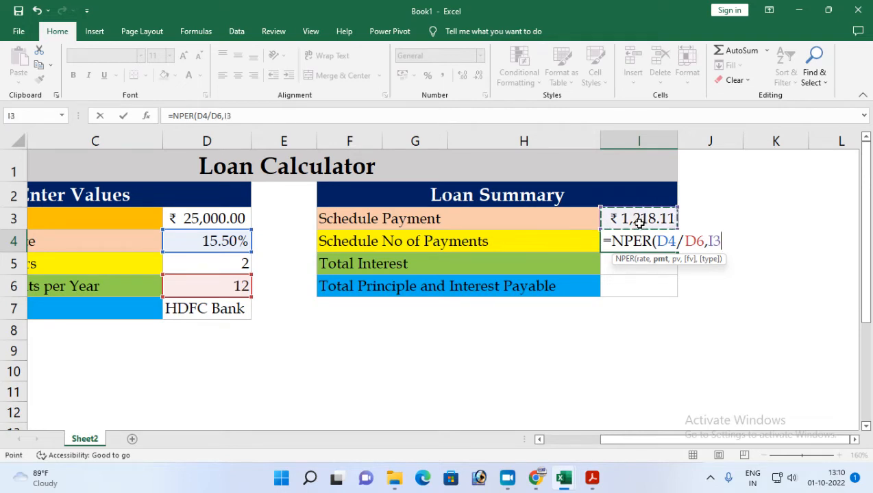
{"action": "type", "text": ","}
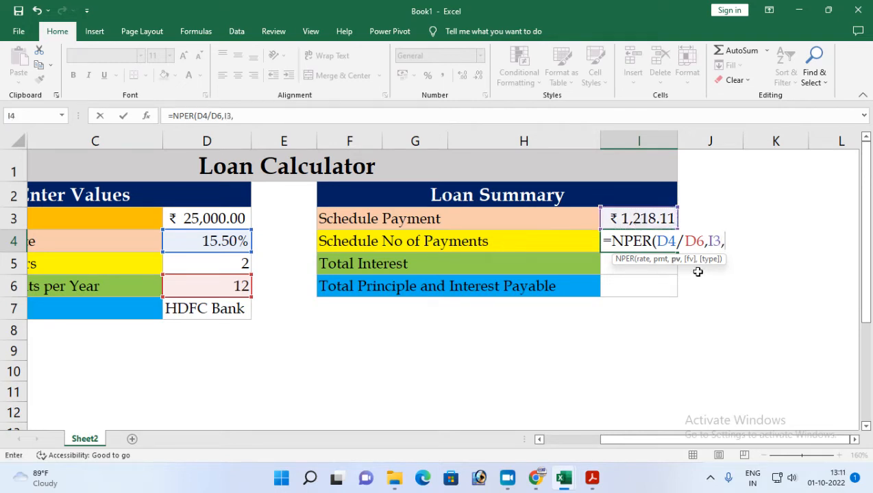
{"action": "type", "text": "-"}
{"action": "left_click", "coordinate": [184, 224]}
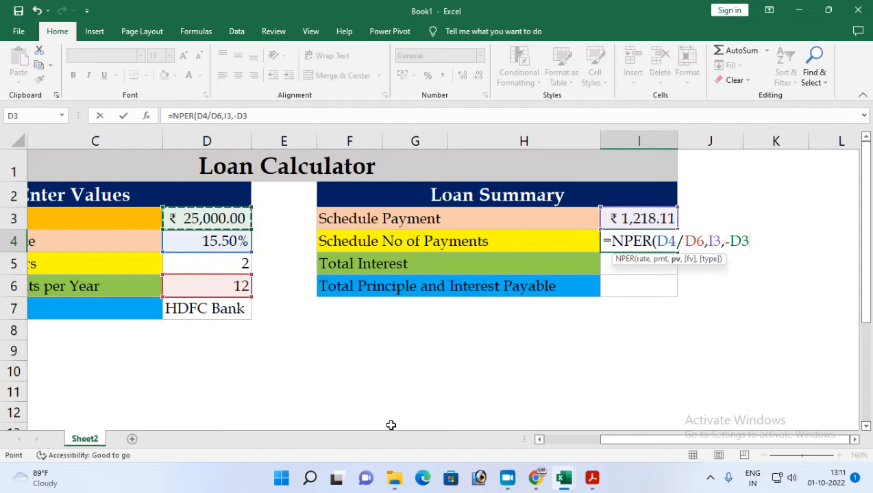
{"action": "key", "text": "BackSpace"}
{"action": "key", "text": "BackSpace"}
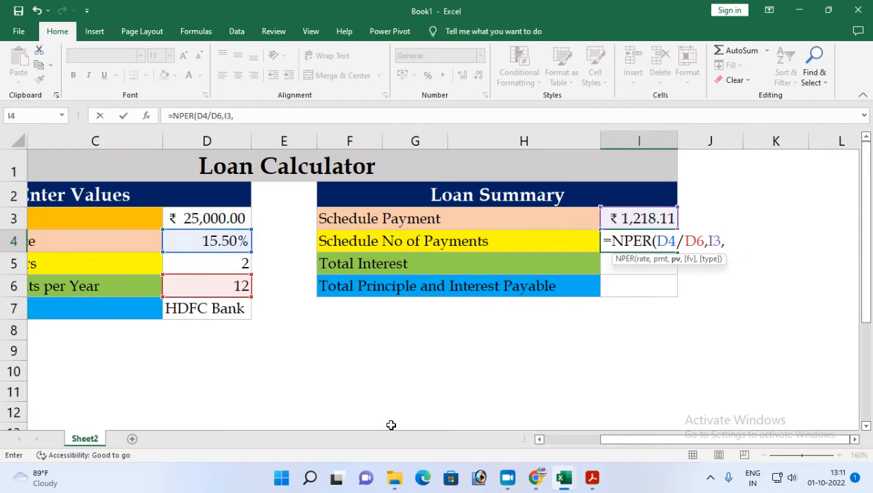
{"action": "left_click", "coordinate": [207, 217]}
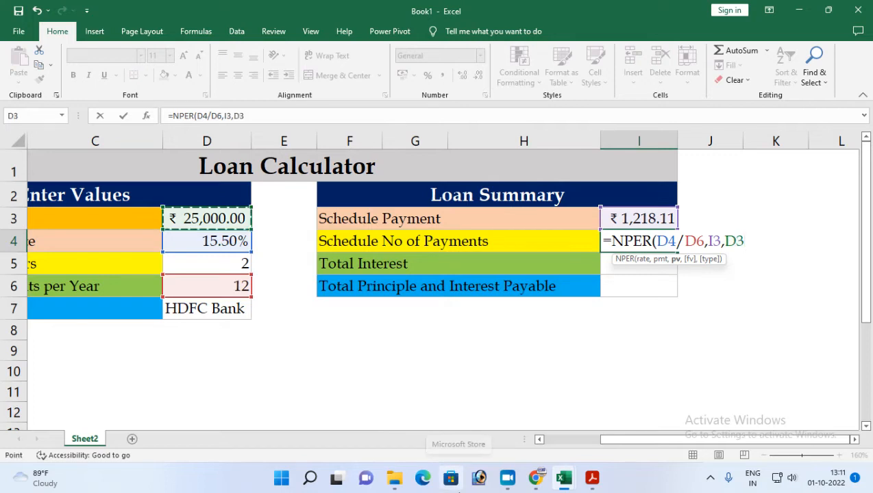
{"action": "type", "text": ")"}
{"action": "key", "text": "Return"}
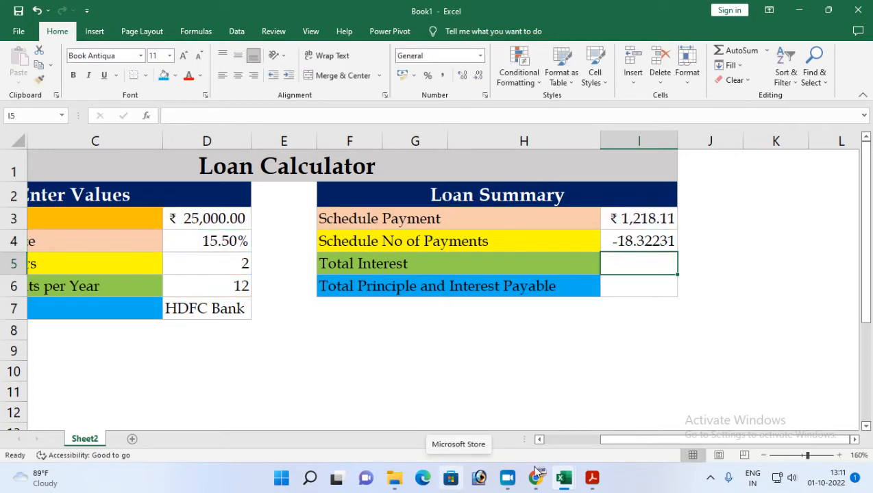
Try adding 0 as the future value argument to the NPER formula in cell I4.
{"action": "left_click", "coordinate": [631, 240]}
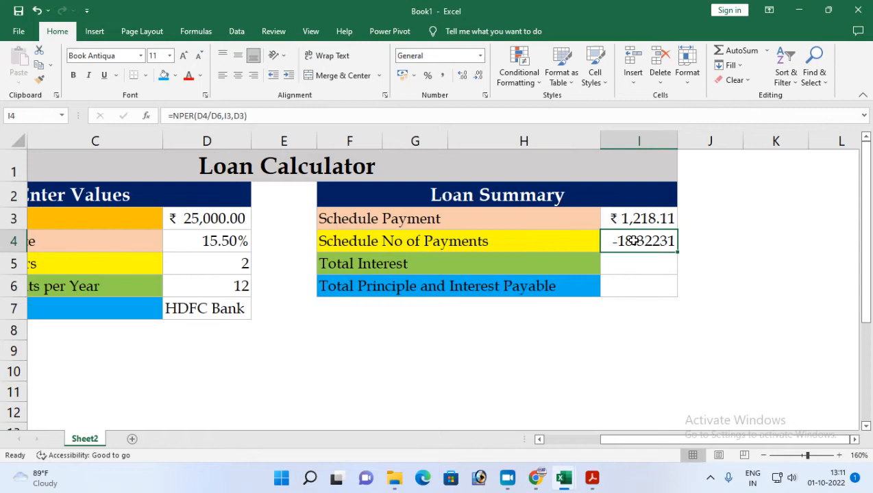
{"action": "double_click", "coordinate": [631, 241]}
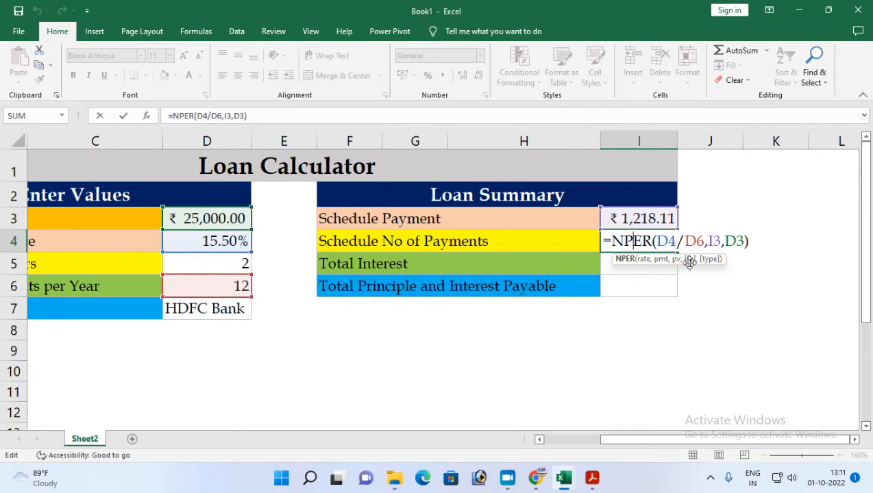
{"action": "left_click", "coordinate": [741, 244]}
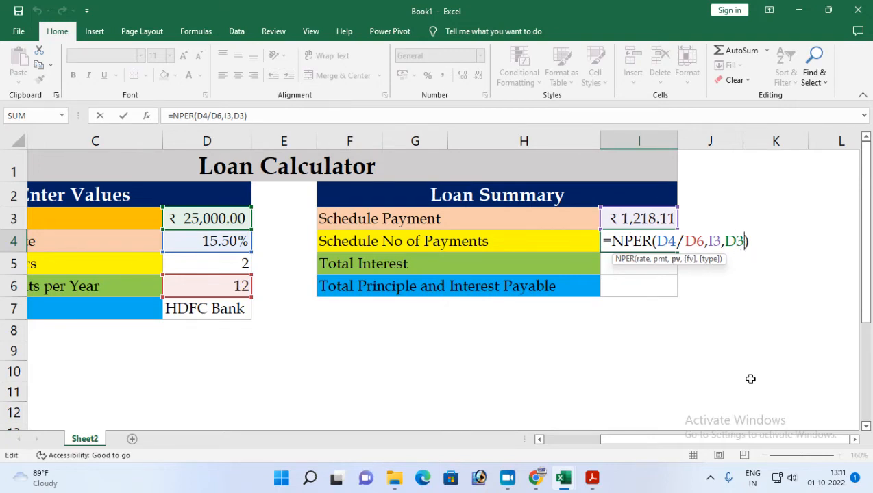
{"action": "type", "text": ",0"}
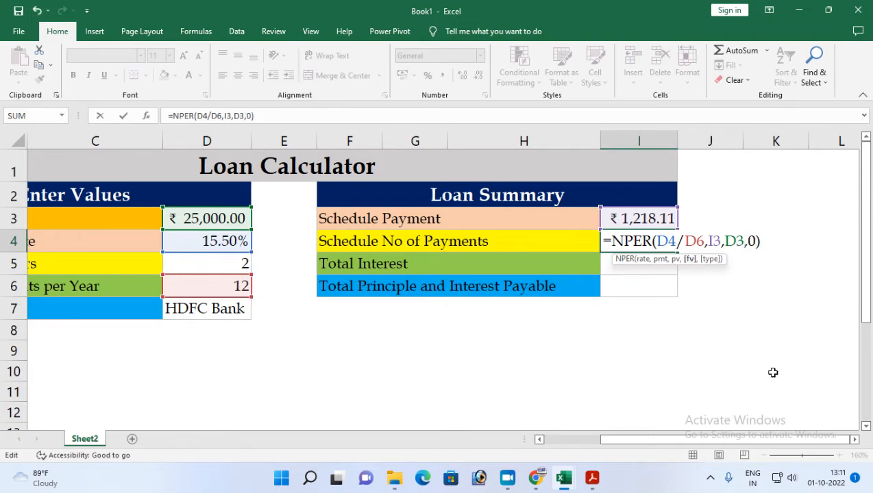
{"action": "key", "text": "Return"}
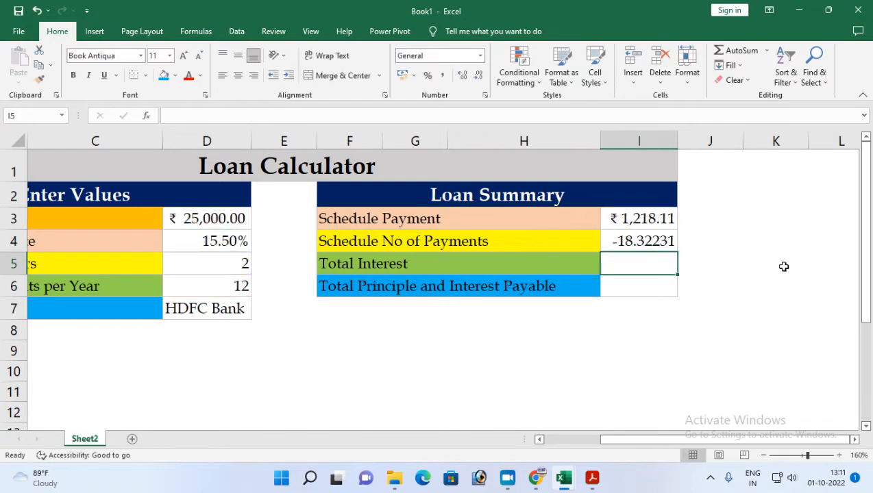
Try multiplying the NPER formula in cell I4 by the payments per year in D6.
{"action": "left_click", "coordinate": [656, 242]}
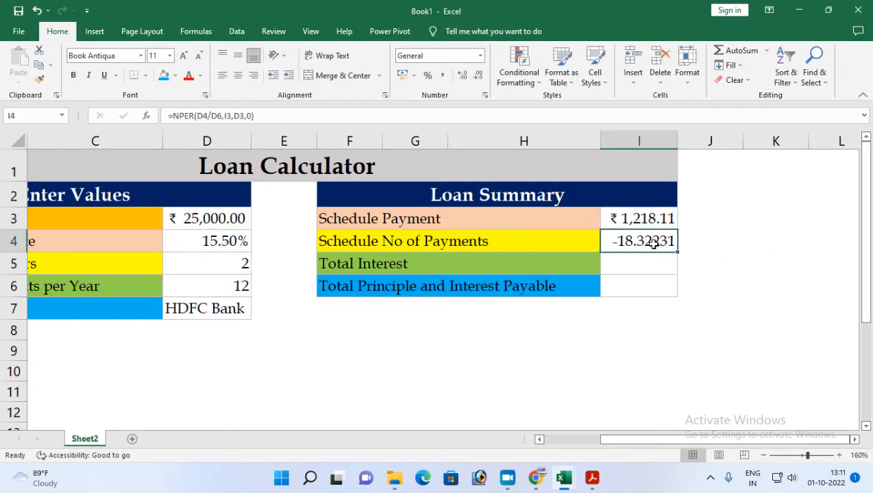
{"action": "left_click", "coordinate": [482, 57]}
{"action": "left_click", "coordinate": [417, 84]}
{"action": "double_click", "coordinate": [639, 245]}
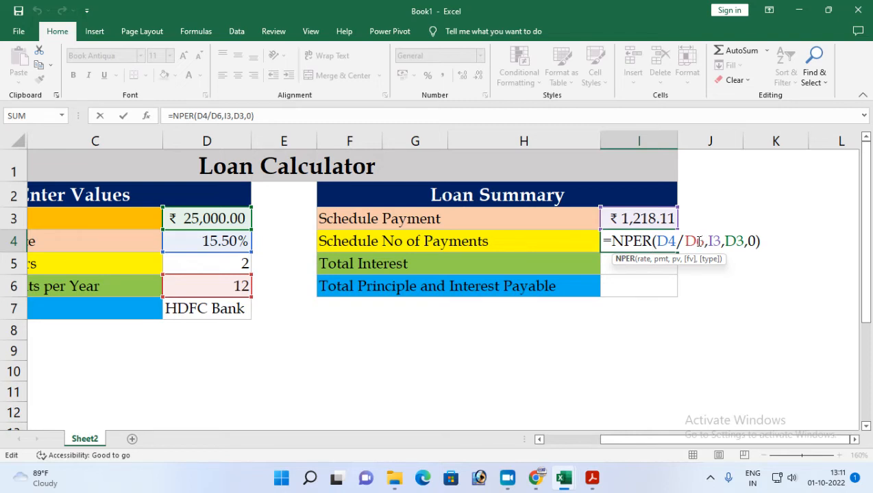
{"action": "left_click", "coordinate": [756, 241]}
{"action": "type", "text": "*"}
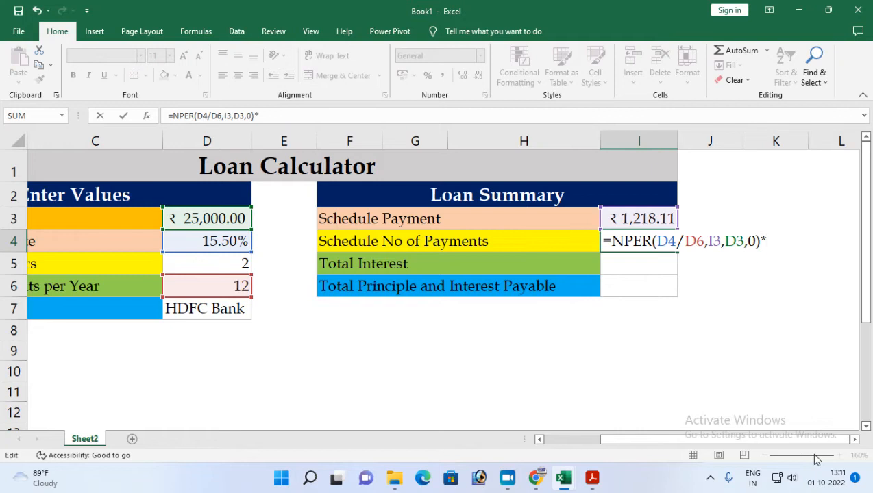
{"action": "left_click", "coordinate": [227, 282]}
{"action": "key", "text": "Return"}
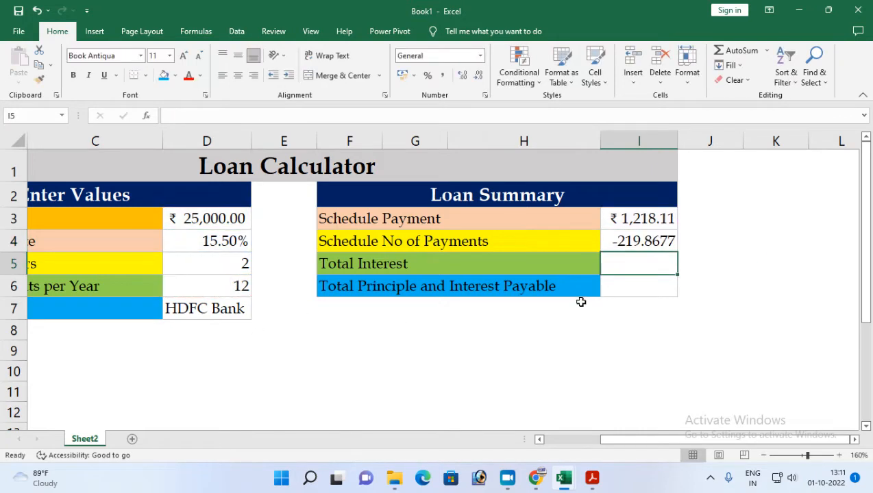
Clear the Schedule No of Payments cell I4 and start a new NPER formula there with D4/D6 as the rate.
{"action": "left_click", "coordinate": [623, 244]}
{"action": "key", "text": "Delete"}
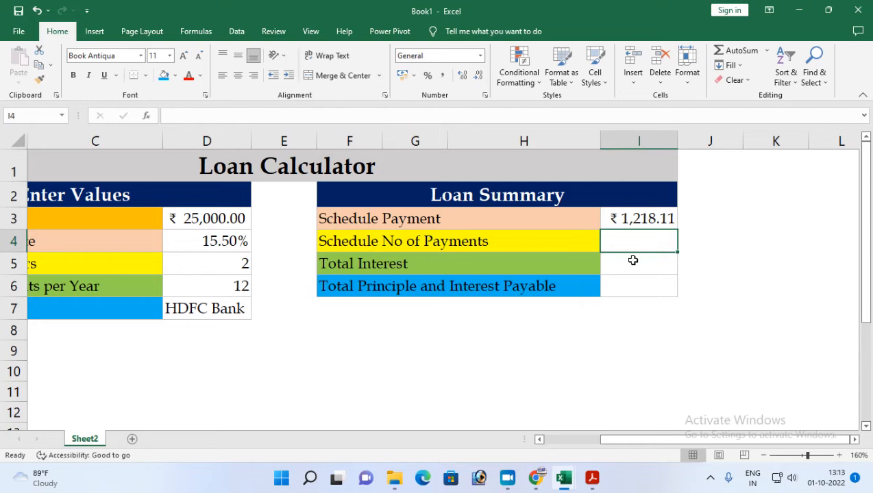
{"action": "type", "text": "=nper"}
{"action": "key", "text": "Tab"}
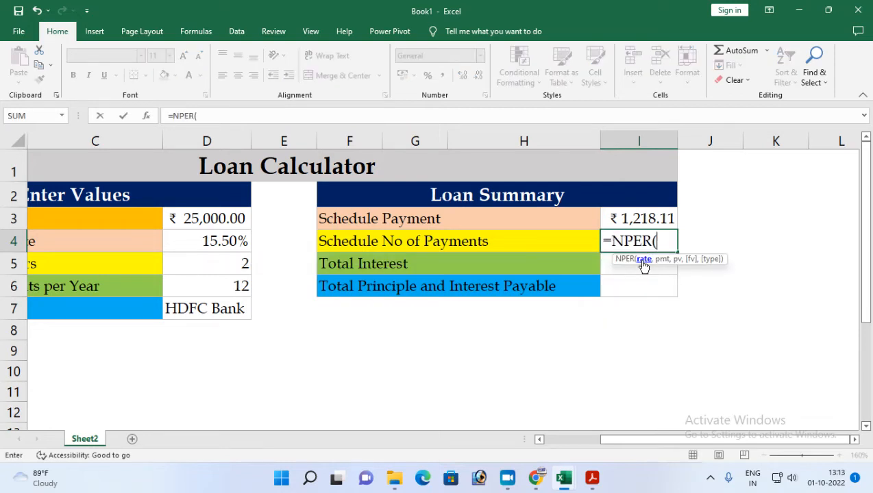
{"action": "left_click", "coordinate": [203, 250]}
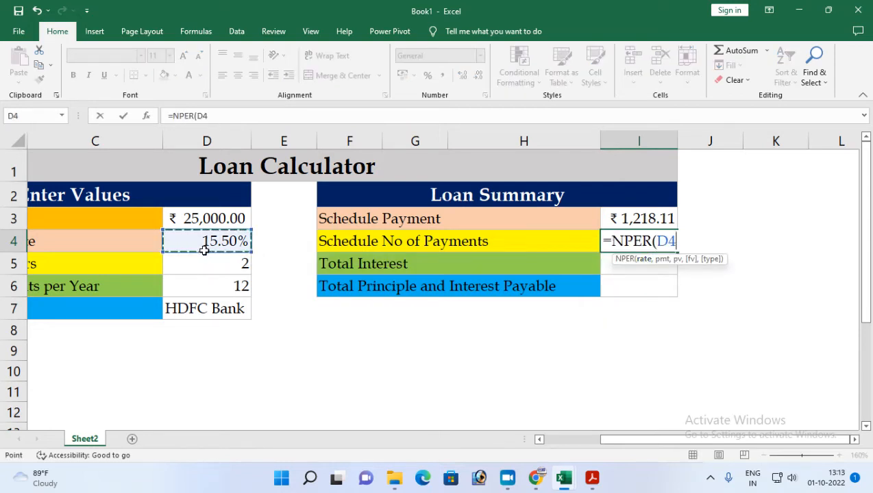
{"action": "type", "text": "/"}
{"action": "left_click", "coordinate": [197, 285]}
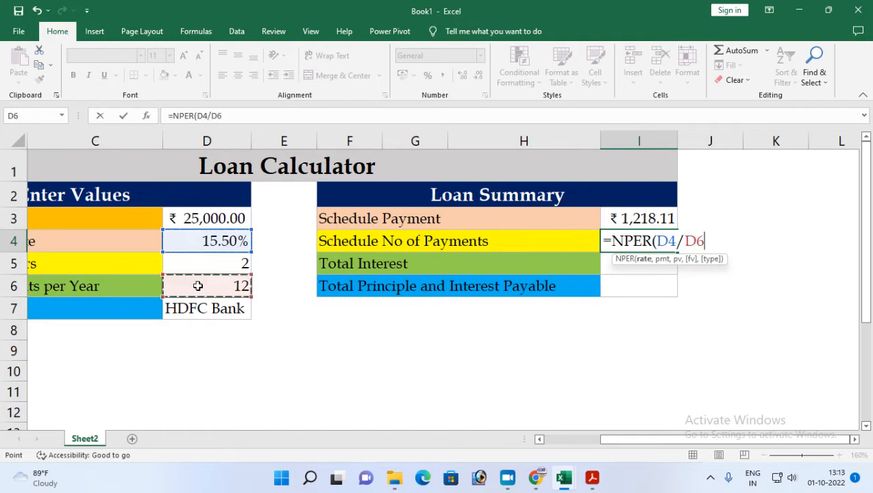
Complete the NPER formula with I3 as the payment and -D3 as the present value.
{"action": "type", "text": ","}
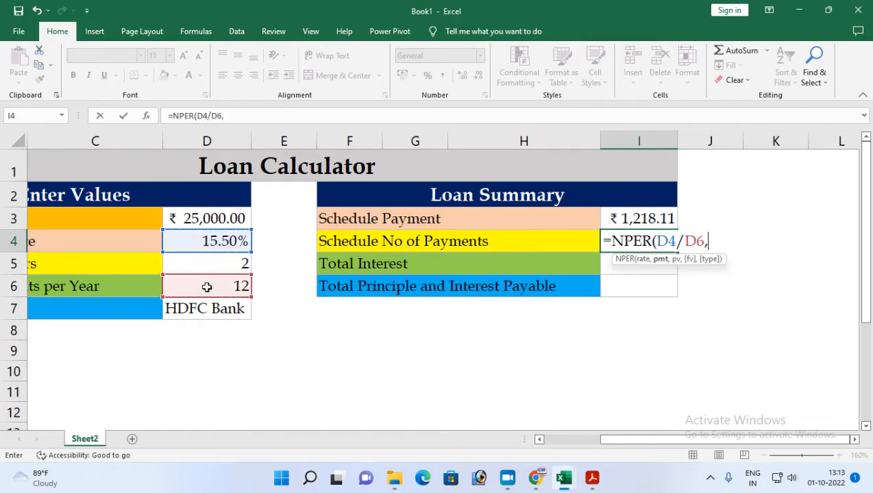
{"action": "left_click", "coordinate": [650, 217]}
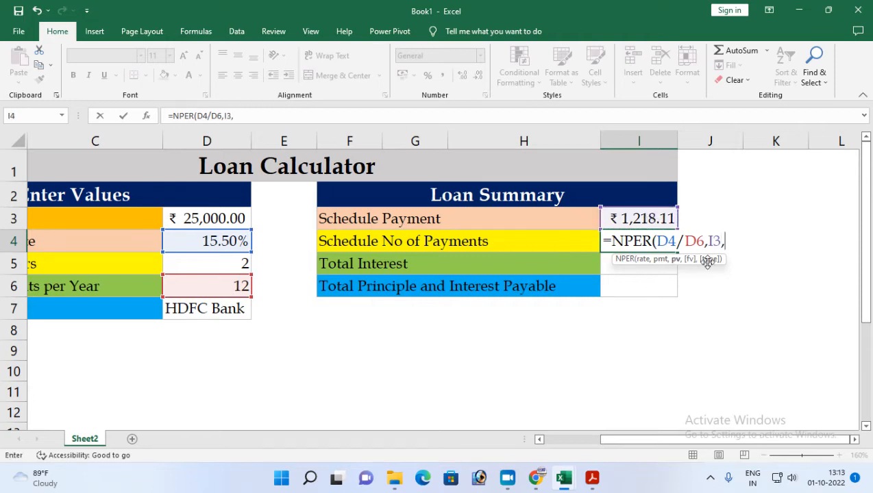
{"action": "type", "text": "-"}
{"action": "left_click", "coordinate": [196, 217]}
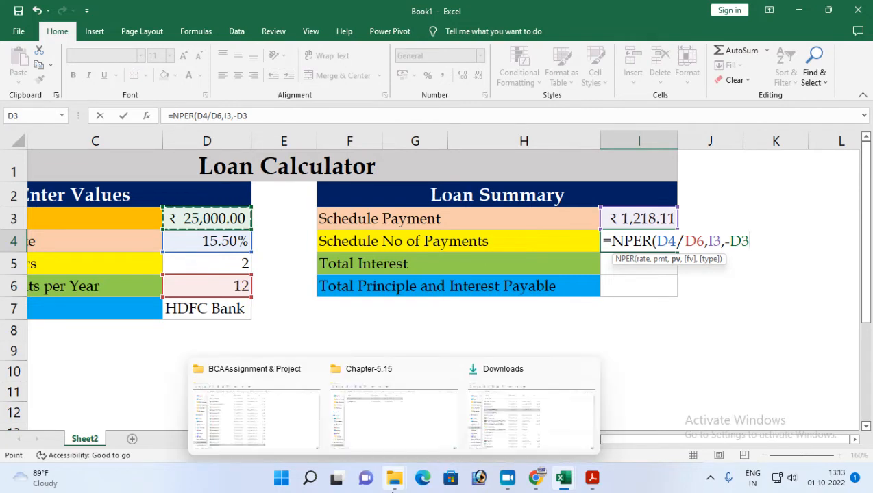
{"action": "type", "text": ")"}
{"action": "key", "text": "Return"}
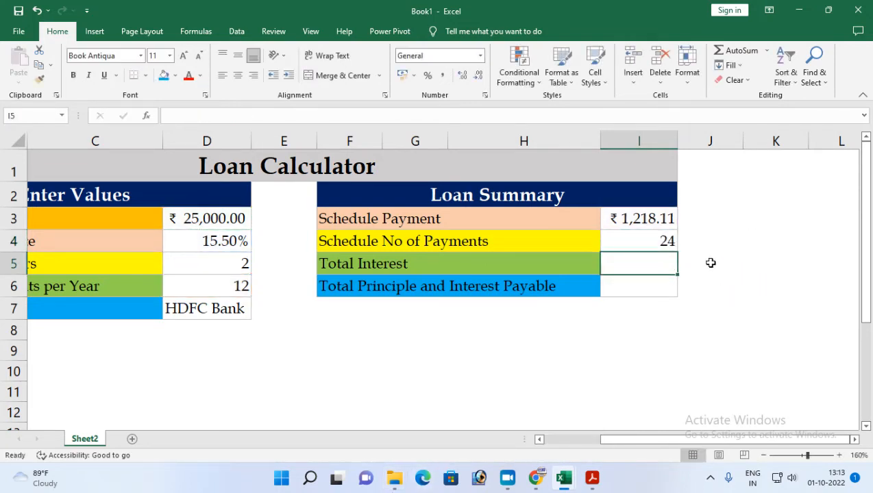
Remove the minus sign before D3 in the NPER formula of cell I4.
{"action": "left_click", "coordinate": [650, 244]}
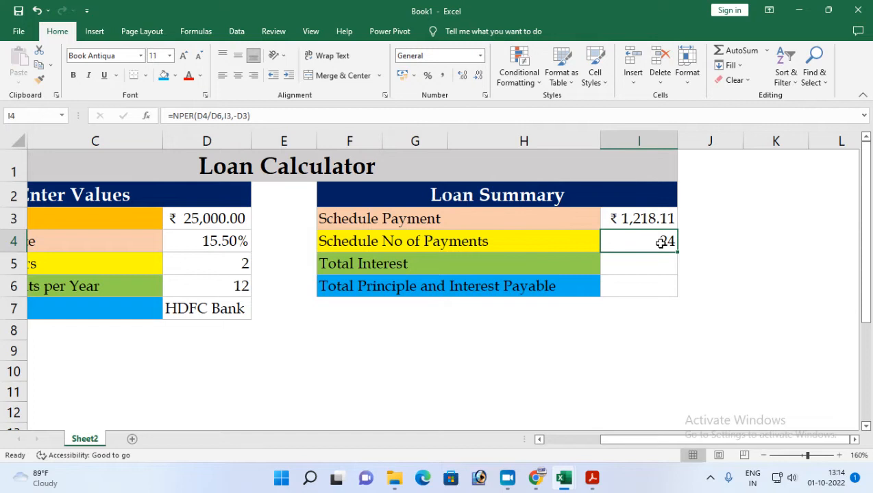
{"action": "double_click", "coordinate": [659, 243]}
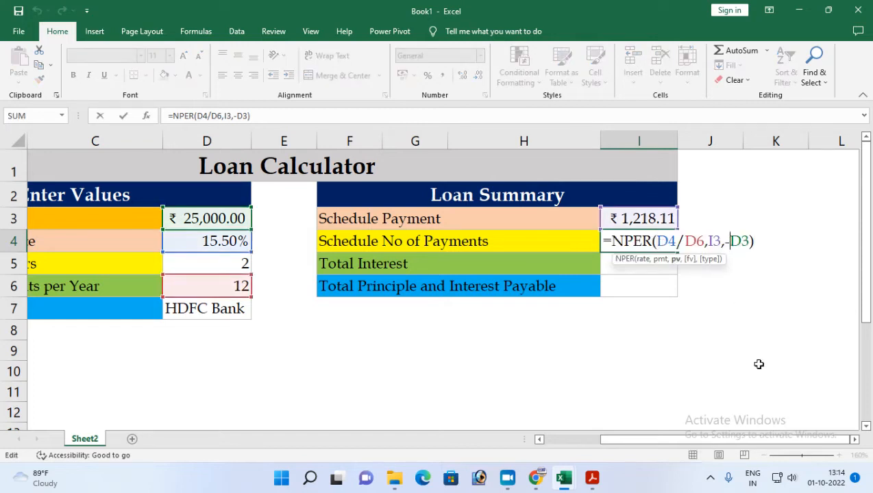
{"action": "key", "text": "Left"}
{"action": "key", "text": "Left"}
{"action": "key", "text": "Left"}
{"action": "key", "text": "BackSpace"}
{"action": "key", "text": "Return"}
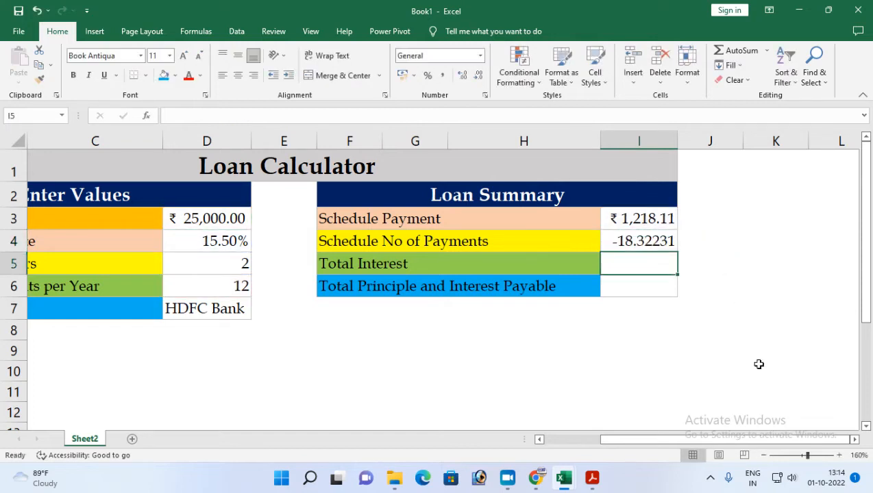
Restore the minus sign before D3 so the formula in cell I4 reads =NPER(D4/D6,I3,-D3).
{"action": "double_click", "coordinate": [642, 242]}
{"action": "key", "text": "Right"}
{"action": "key", "text": "Right"}
{"action": "key", "text": "Right"}
{"action": "key", "text": "Right"}
{"action": "key", "text": "Right"}
{"action": "key", "text": "Right"}
{"action": "key", "text": "Right"}
{"action": "key", "text": "Right"}
{"action": "key", "text": "Right"}
{"action": "type", "text": "-"}
{"action": "key", "text": "Return"}
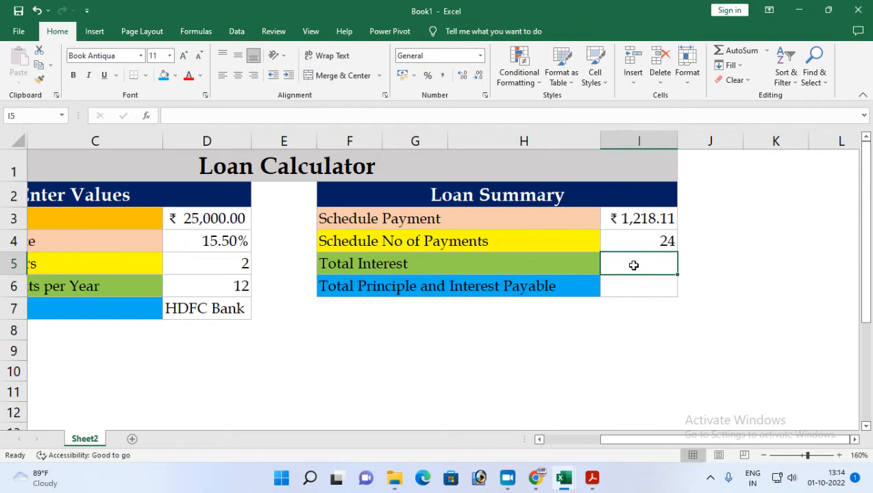
Calculate the Total Interest in cell I5 with the formula =(I3*I4)-D3.
{"action": "type", "text": "="}
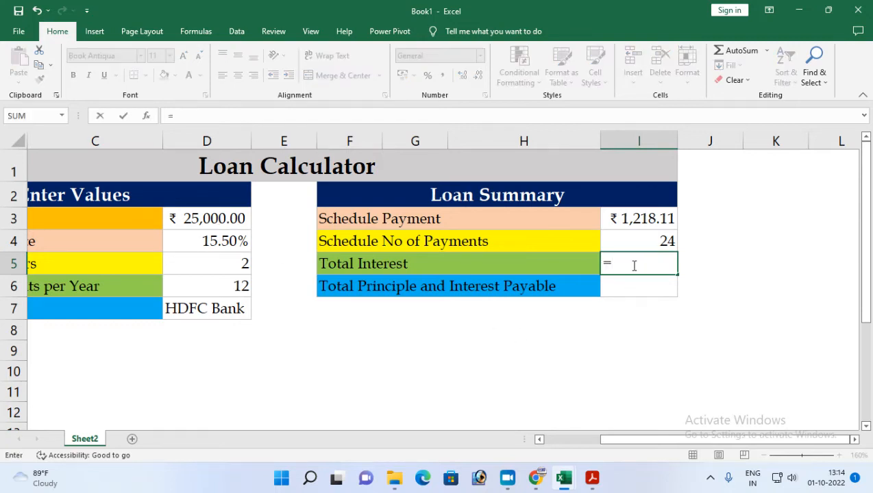
{"action": "type", "text": "("}
{"action": "left_click", "coordinate": [637, 223]}
{"action": "type", "text": "*"}
{"action": "left_click", "coordinate": [624, 241]}
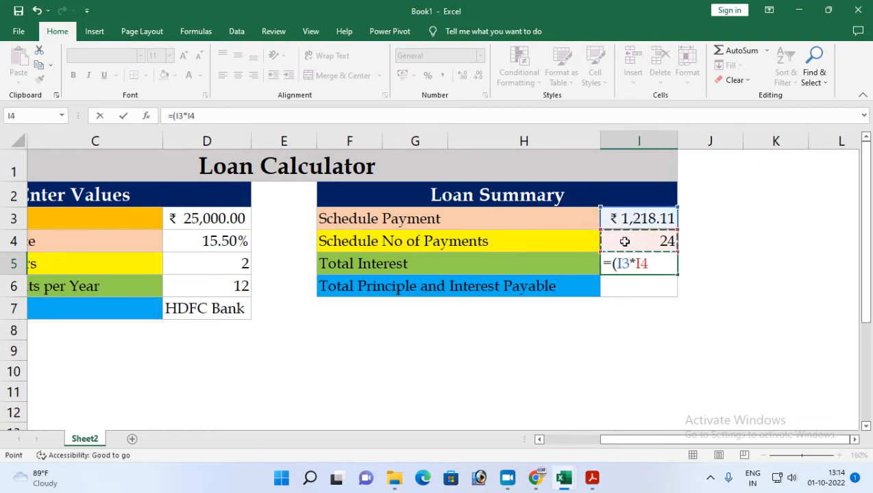
{"action": "type", "text": ")-"}
{"action": "left_click", "coordinate": [209, 216]}
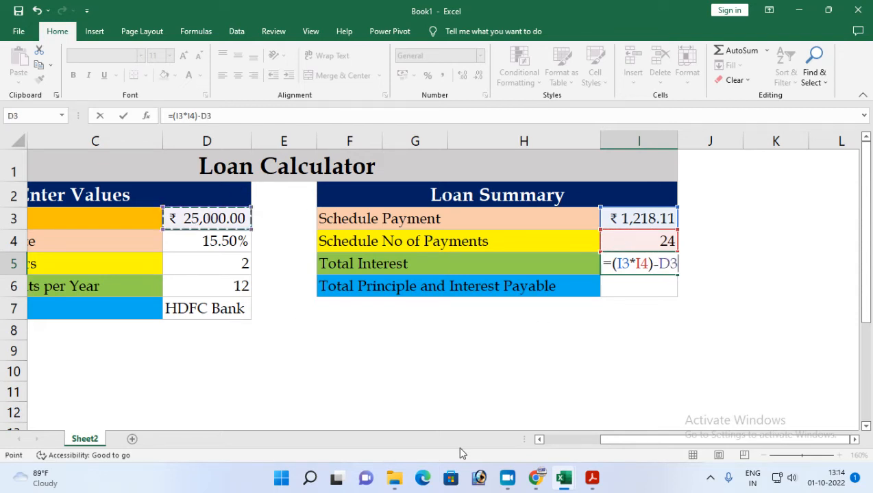
{"action": "key", "text": "Return"}
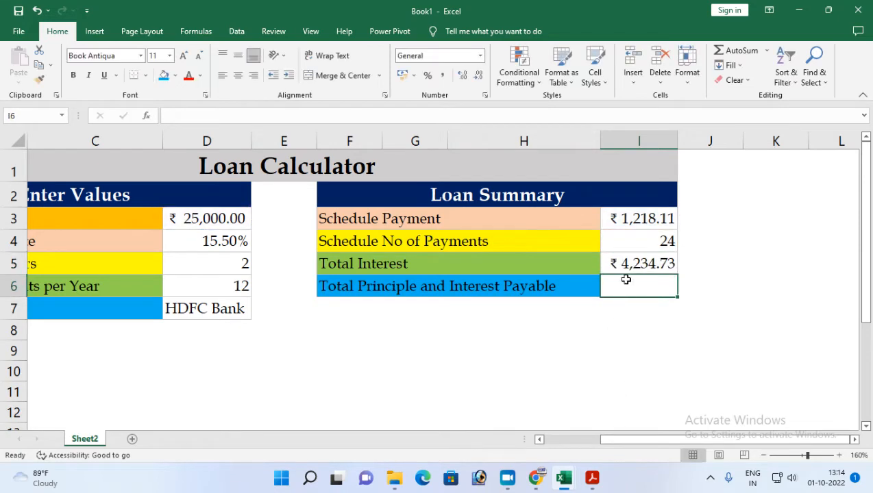
{"action": "key", "text": "Up"}
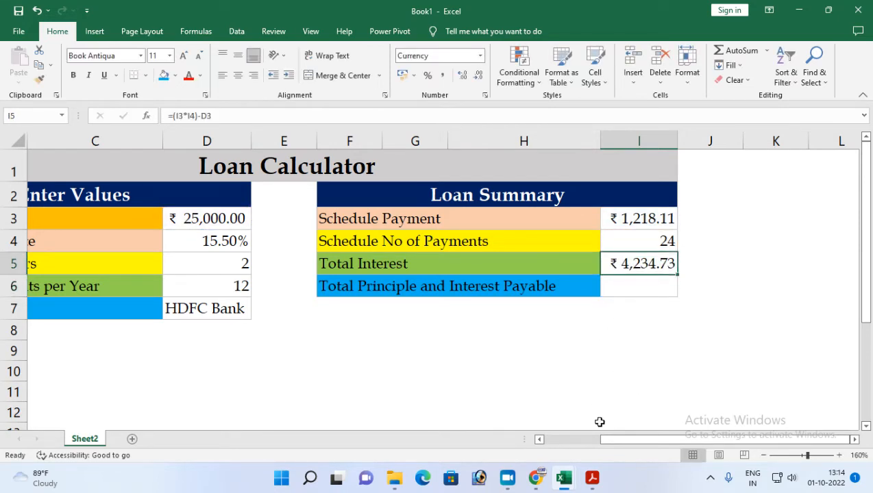
Enter the check formula =I3*24 in the empty cell F9 to compute the total of all payments.
{"action": "left_click", "coordinate": [351, 349]}
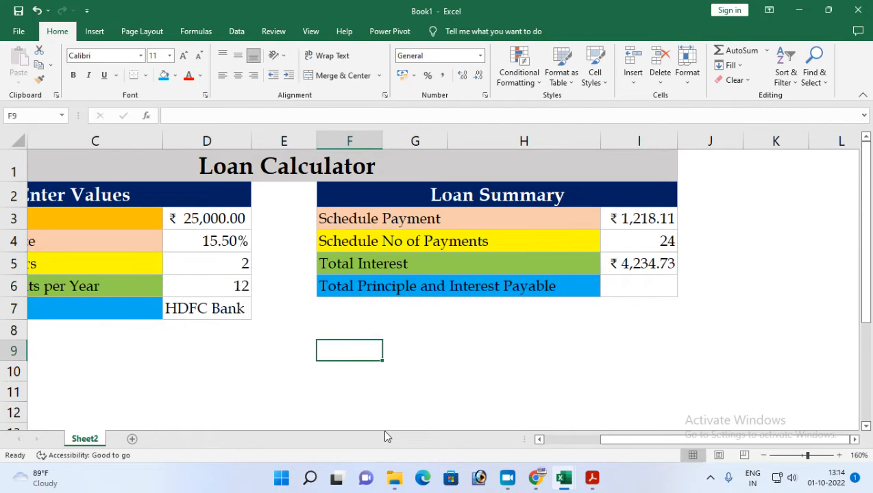
{"action": "type", "text": "="}
{"action": "left_click", "coordinate": [643, 211]}
{"action": "type", "text": "*24"}
{"action": "key", "text": "Return"}
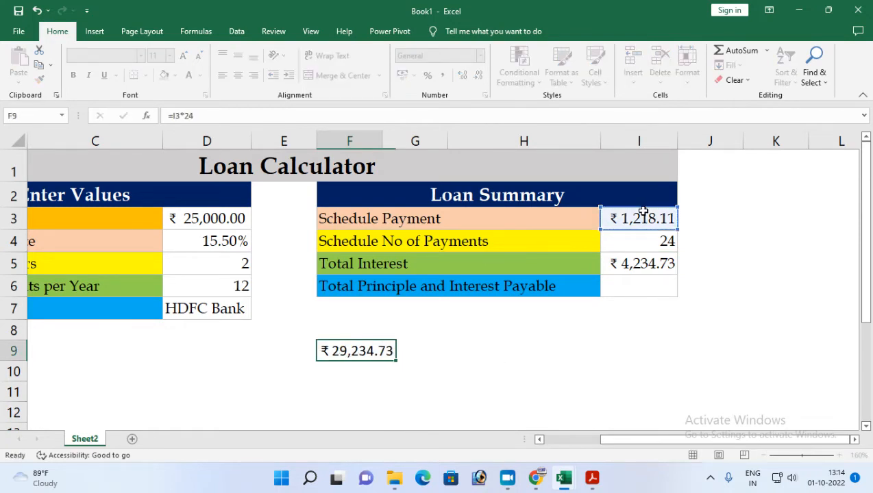
Enter 25000 in cell F10 and subtract it from the payments total with the formula =F9-F10 in cell F11.
{"action": "left_click", "coordinate": [367, 346]}
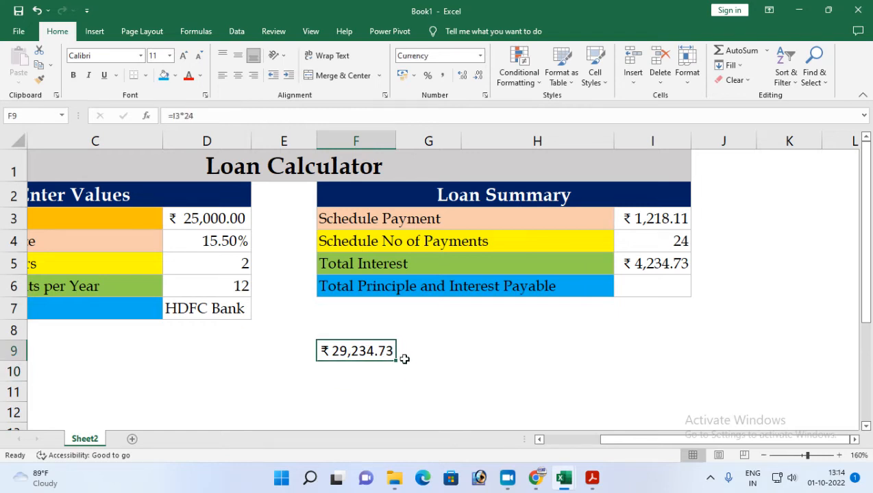
{"action": "left_click", "coordinate": [213, 226]}
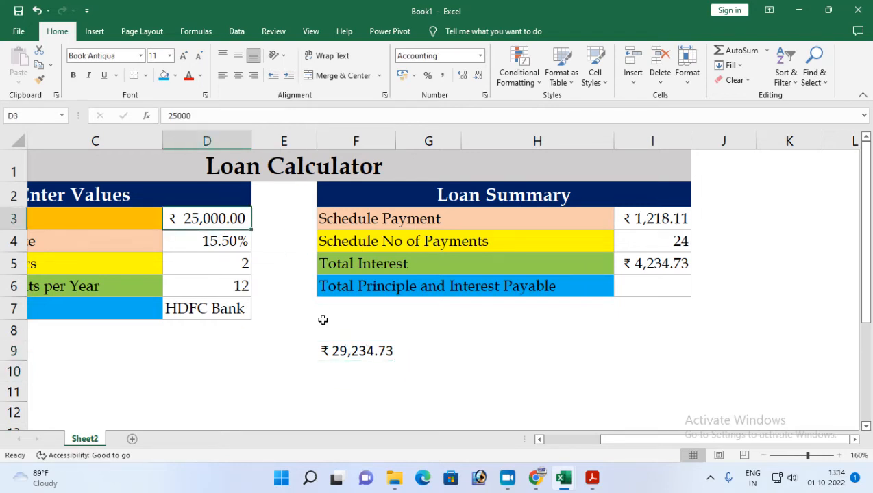
{"action": "left_click", "coordinate": [339, 372]}
{"action": "type", "text": "25000"}
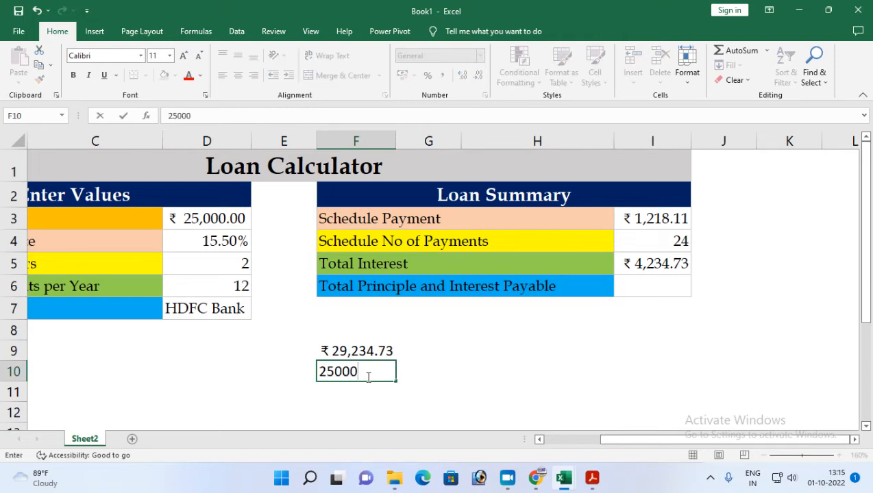
{"action": "key", "text": "Return"}
{"action": "type", "text": "="}
{"action": "key", "text": "Up"}
{"action": "key", "text": "Up"}
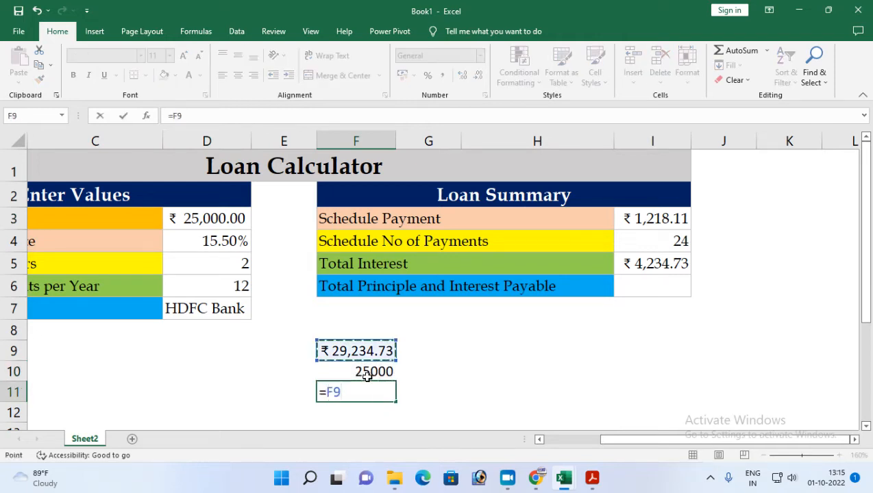
{"action": "type", "text": "-"}
{"action": "key", "text": "Up"}
{"action": "key", "text": "Return"}
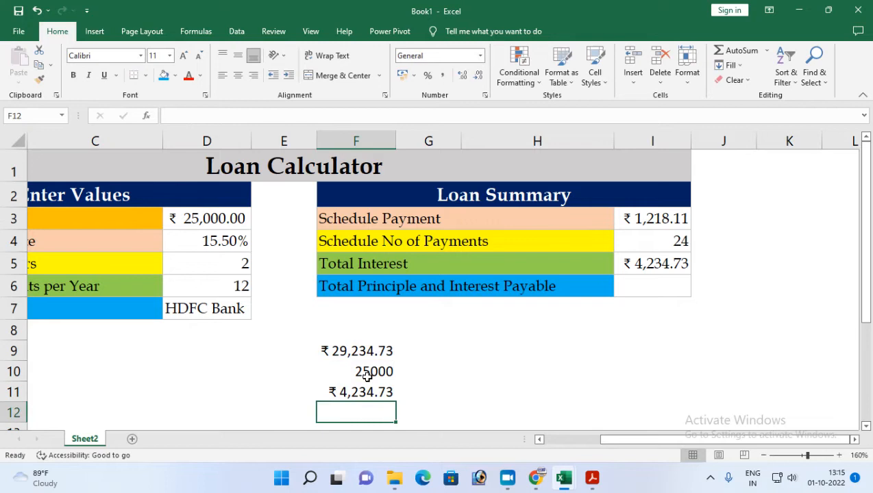
Compare the check result in F11 with the Total Interest in I5 and clear the check cells F9:F11.
{"action": "key", "text": "Up"}
{"action": "left_click", "coordinate": [655, 264]}
{"action": "left_click", "coordinate": [372, 394]}
{"action": "left_click", "coordinate": [640, 261]}
{"action": "left_click_drag", "start_coordinate": [335, 351], "coordinate": [357, 390]}
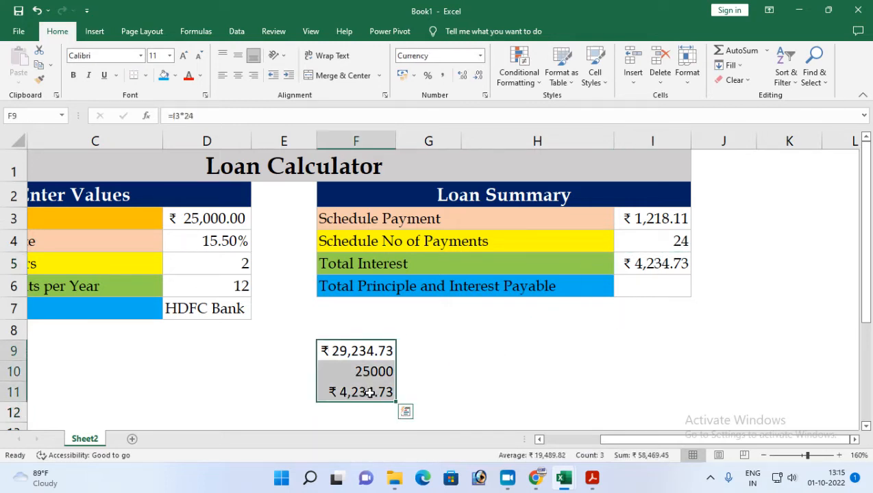
{"action": "key", "text": "Delete"}
Calculate the Total Principle and Interest Payable in cell I6 with the formula =I3*I4.
{"action": "left_click", "coordinate": [644, 262]}
{"action": "double_click", "coordinate": [641, 264]}
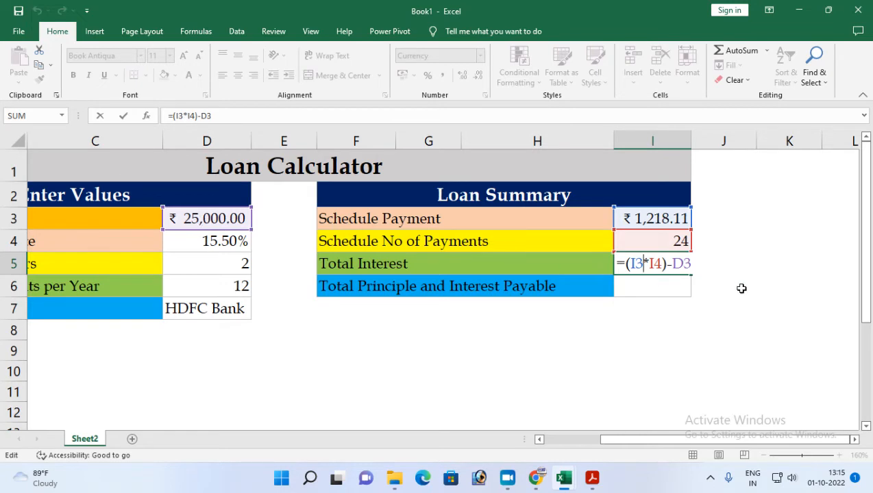
{"action": "key", "text": "Return"}
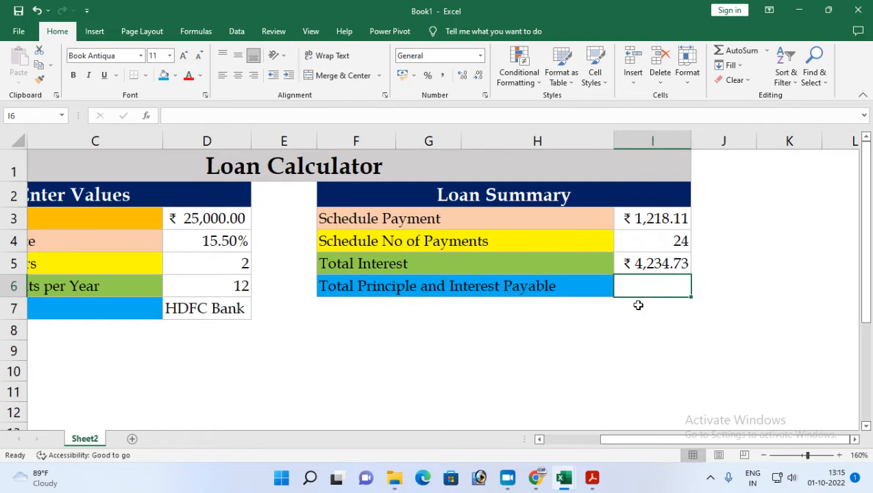
{"action": "type", "text": "="}
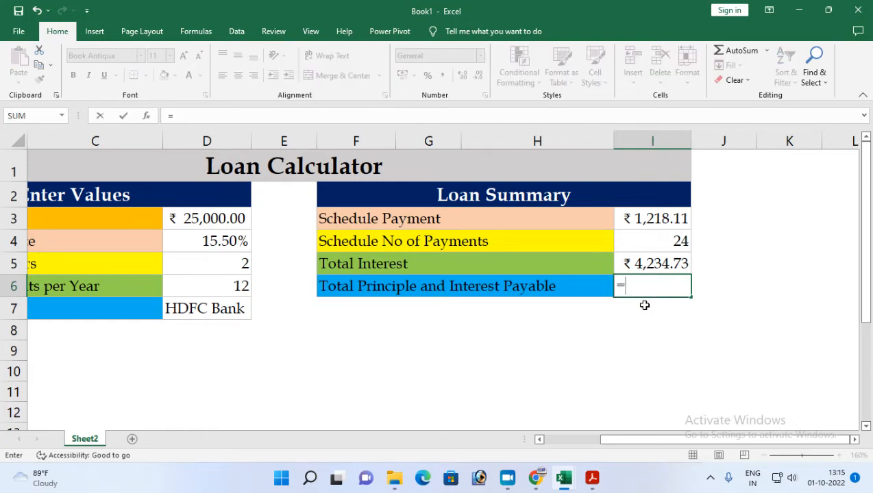
{"action": "left_click", "coordinate": [654, 216]}
{"action": "type", "text": "*"}
{"action": "left_click", "coordinate": [652, 238]}
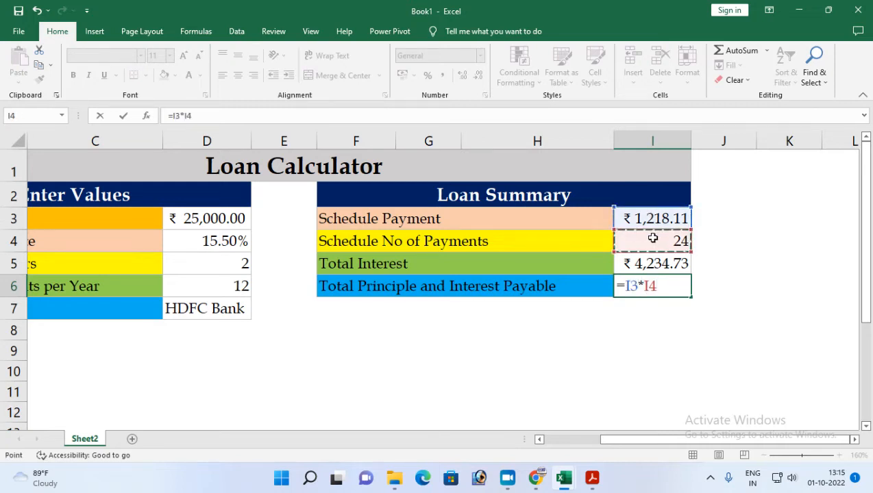
{"action": "key", "text": "Return"}
{"action": "left_click", "coordinate": [649, 293]}
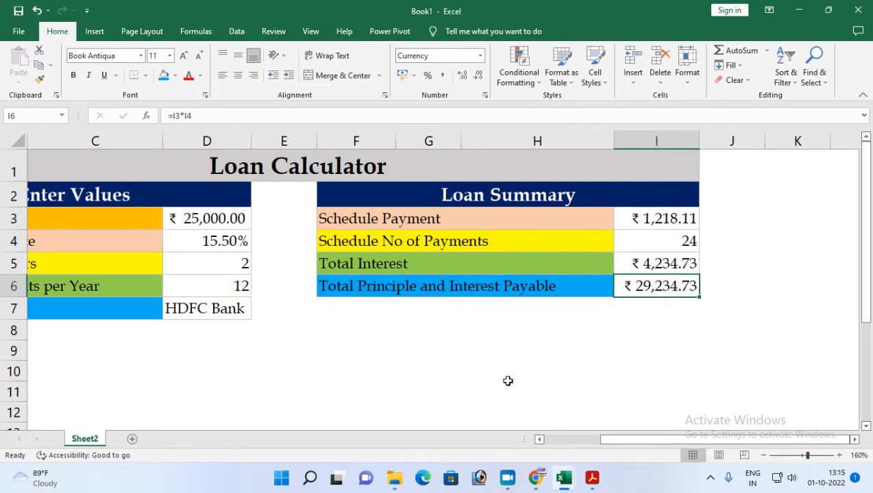
Clear the loan amount, interest rate, loan period and payments per year values in cells D3:D6.
{"action": "scroll", "coordinate": [508, 381], "scroll_direction": "down", "scroll_amount": 1}
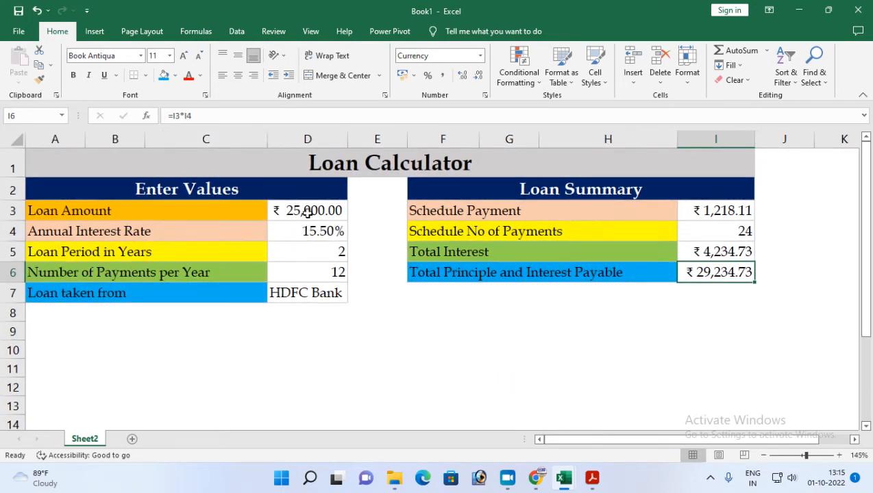
{"action": "left_click_drag", "start_coordinate": [304, 209], "coordinate": [302, 272]}
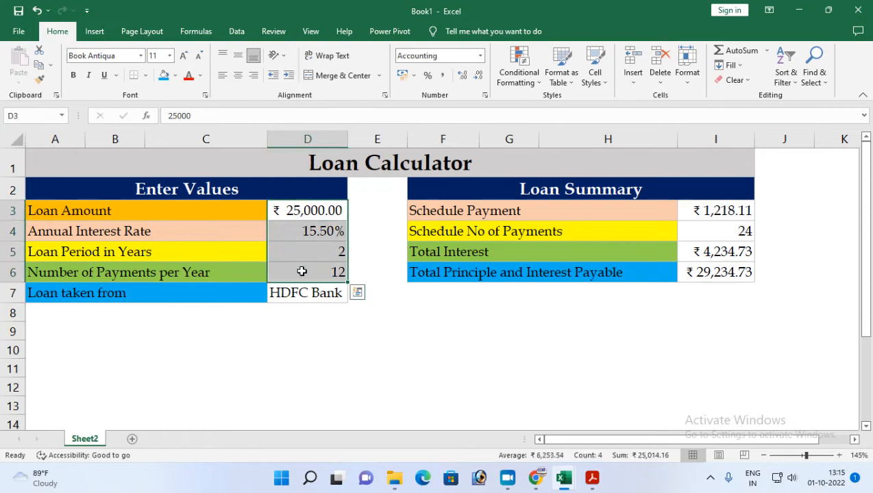
{"action": "key", "text": "Delete"}
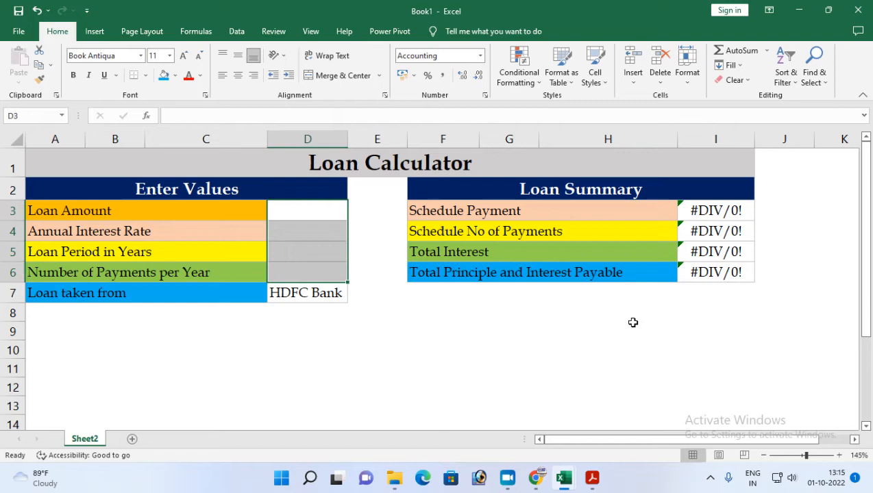
Switch to the open PDF in Adobe Acrobat to consult it and return to the Excel workbook.
{"action": "left_click", "coordinate": [592, 477]}
{"action": "left_click_drag", "start_coordinate": [430, 218], "coordinate": [613, 218]}
{"action": "left_click", "coordinate": [595, 479]}
Wrap the Schedule Payment formula in cell I3 in IFERROR with a dash fallback: =IFERROR(PMT(D4/D6,D5*D6,-D3),"-").
{"action": "double_click", "coordinate": [693, 214]}
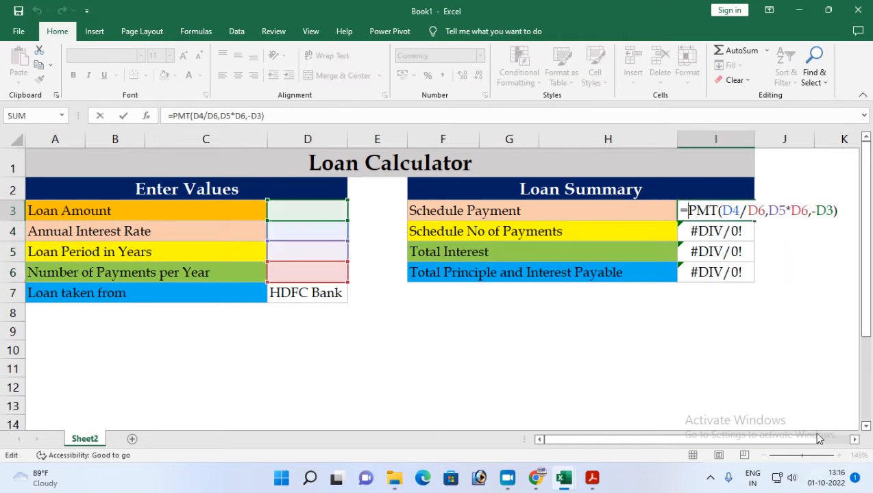
{"action": "left_click", "coordinate": [855, 439]}
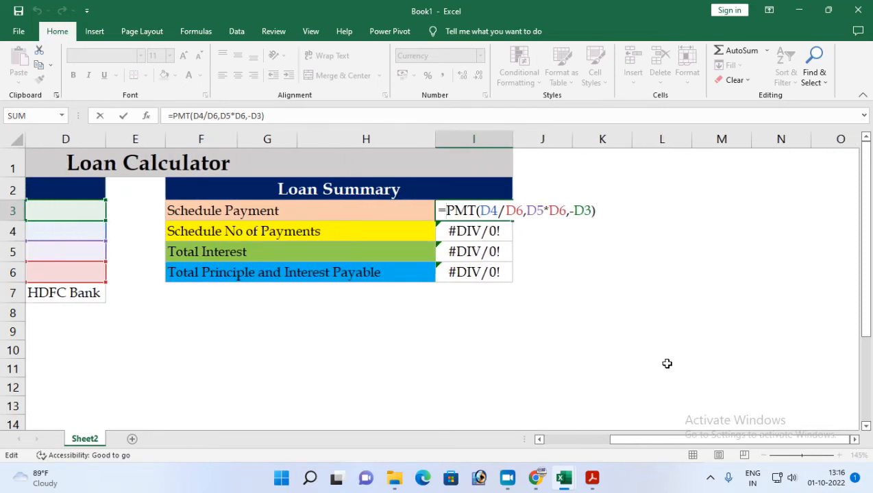
{"action": "type", "text": "if"}
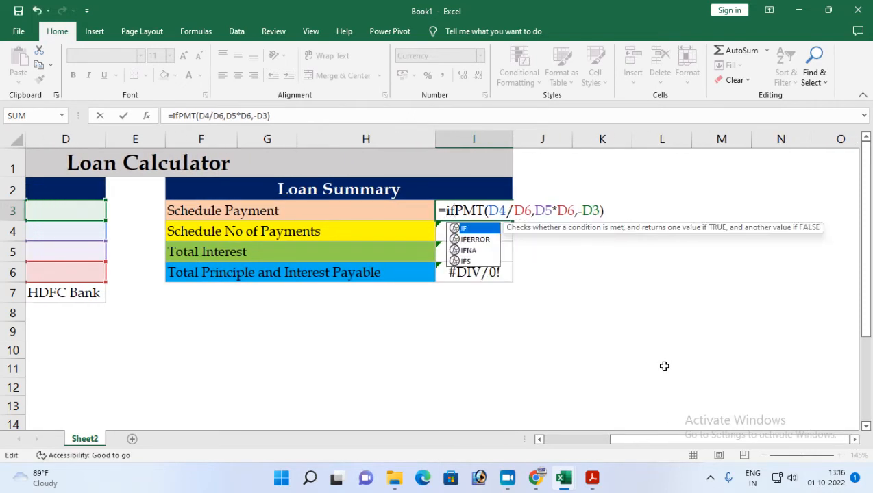
{"action": "key", "text": "Down"}
{"action": "key", "text": "Tab"}
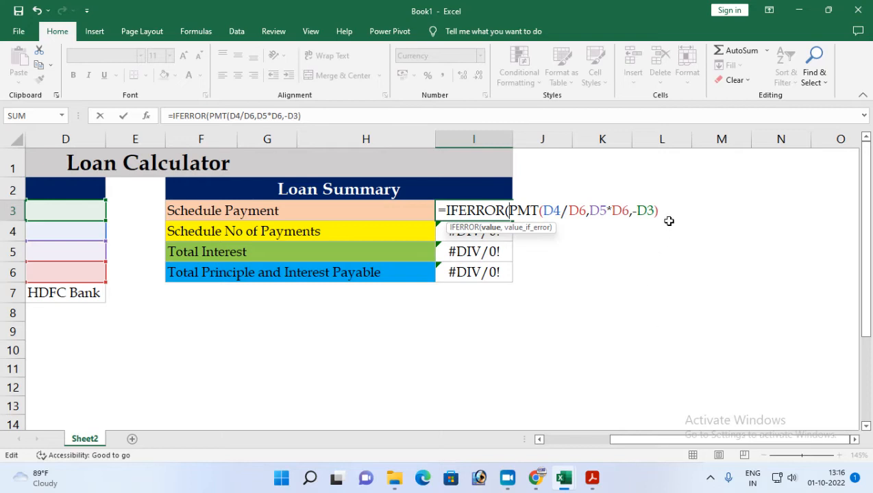
{"action": "left_click", "coordinate": [491, 228]}
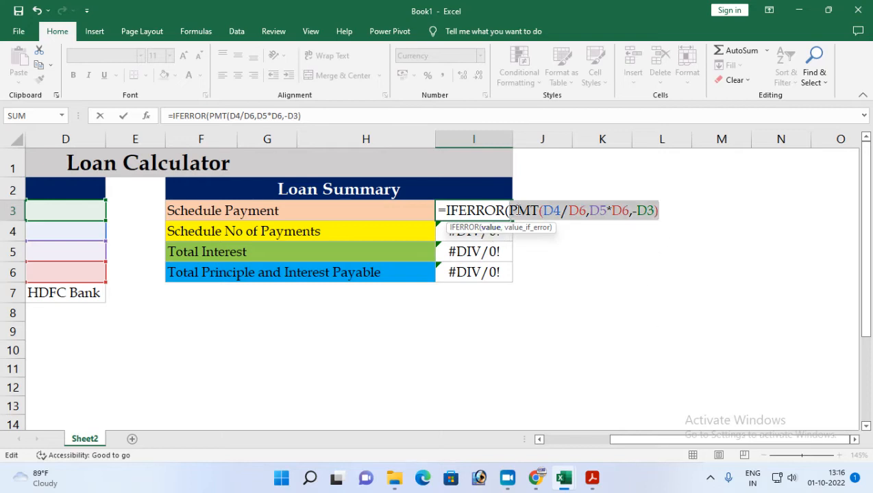
{"action": "left_click", "coordinate": [660, 211]}
{"action": "type", "text": ",\"-"}
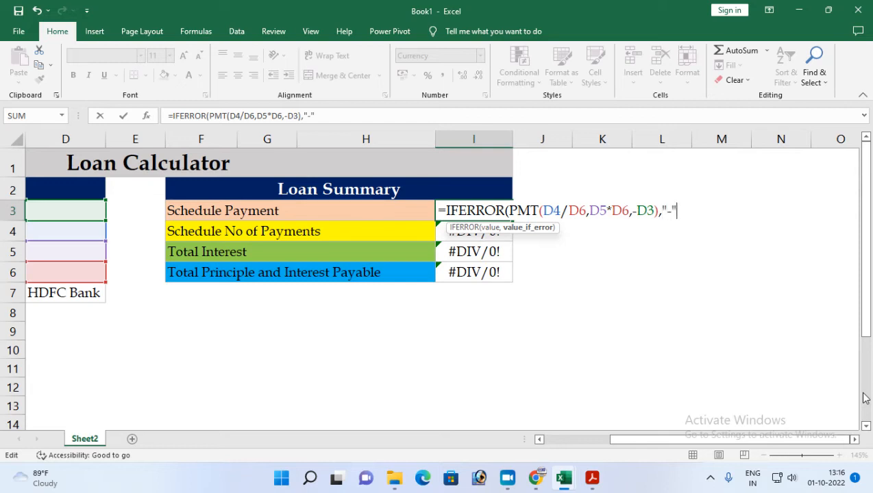
{"action": "type", "text": ")"}
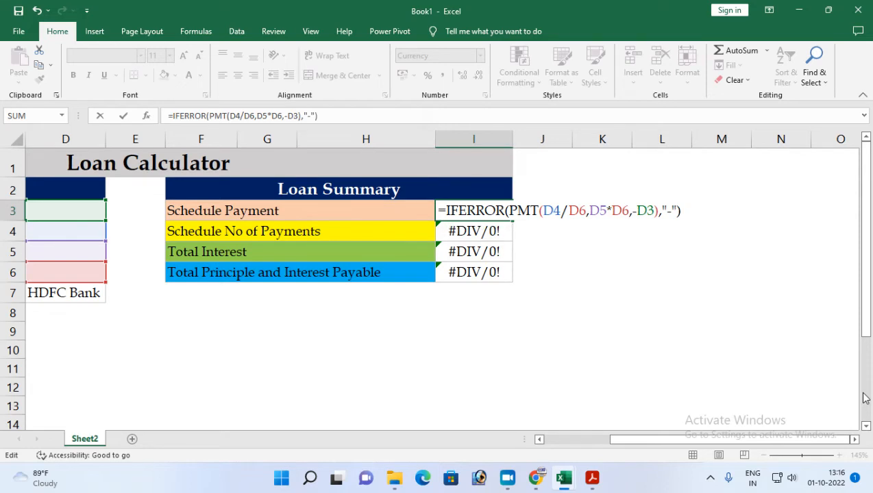
{"action": "key", "text": "Return"}
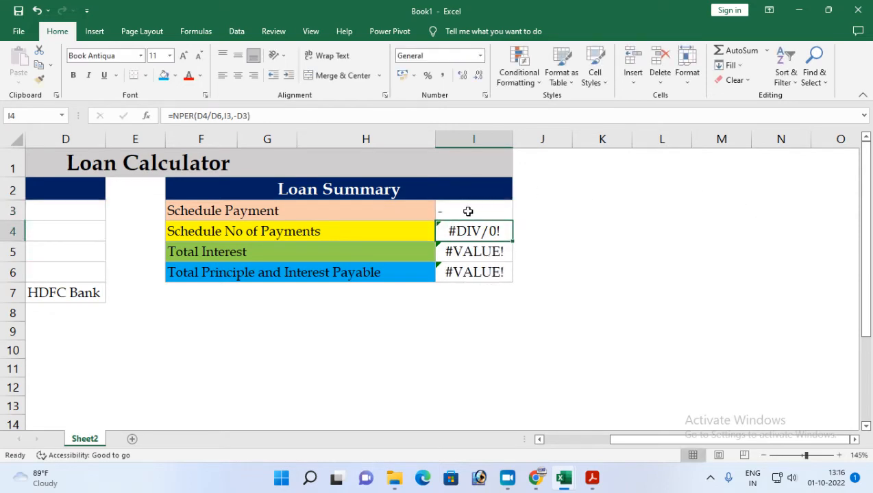
Change the IFERROR fallback text in the Schedule Payment formula of cell I3 to "Enter Value".
{"action": "left_click", "coordinate": [468, 211]}
{"action": "double_click", "coordinate": [465, 211]}
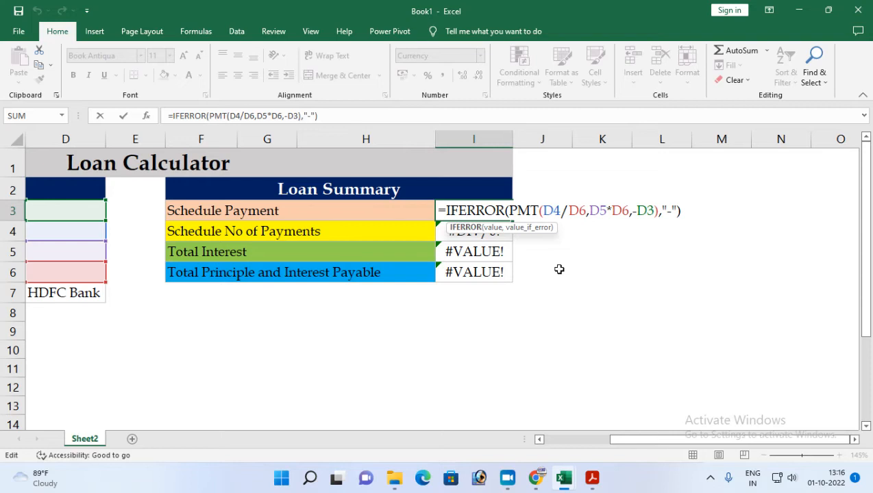
{"action": "left_click", "coordinate": [677, 212]}
{"action": "key", "text": "BackSpace"}
{"action": "type", "text": "Anyt"}
{"action": "key", "text": "BackSpace"}
{"action": "key", "text": "BackSpace"}
{"action": "key", "text": "BackSpace"}
{"action": "key", "text": "BackSpace"}
{"action": "type", "text": "Anyt"}
{"action": "key", "text": "BackSpace"}
{"action": "key", "text": "BackSpace"}
{"action": "key", "text": "BackSpace"}
{"action": "key", "text": "BackSpace"}
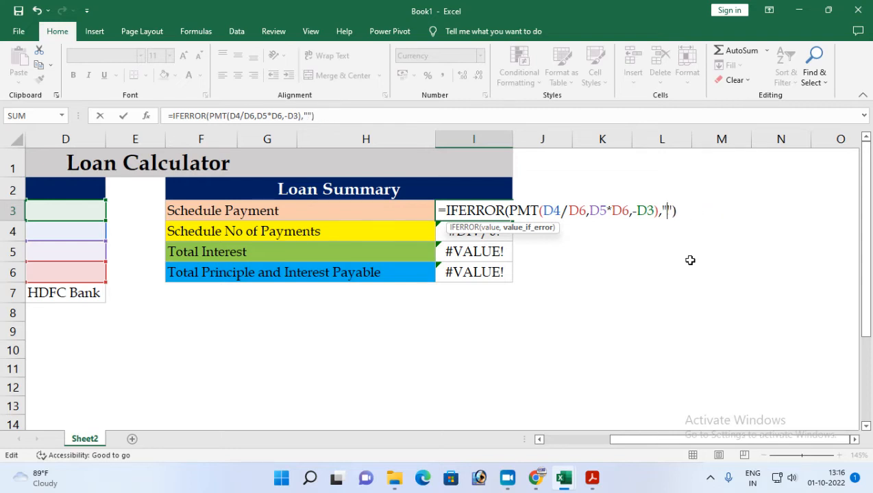
{"action": "type", "text": "Ent"}
{"action": "type", "text": "er Va"}
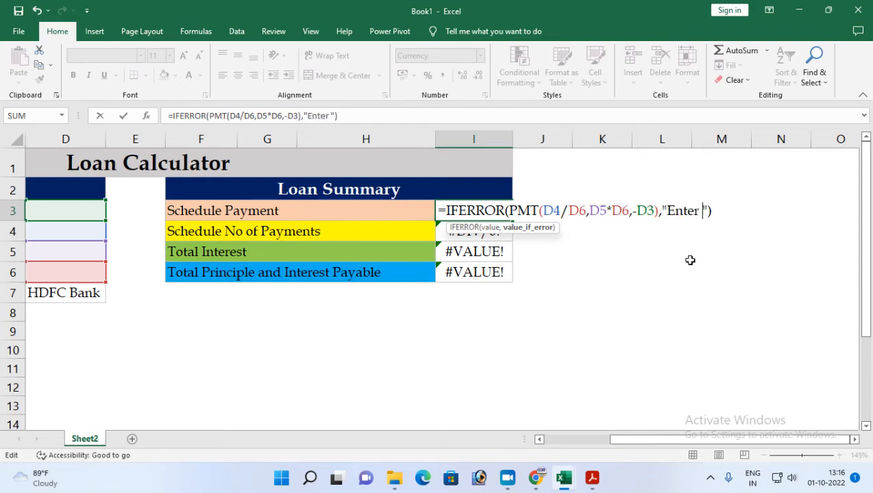
{"action": "type", "text": "lue"}
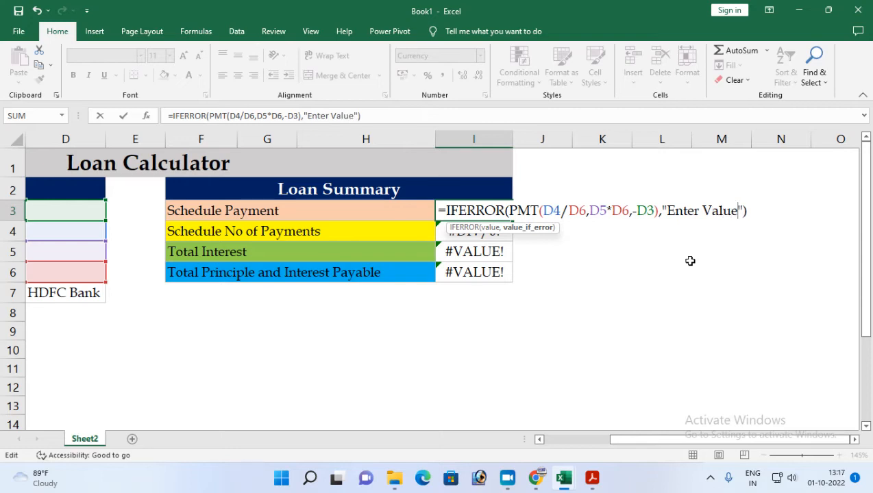
{"action": "key", "text": "Return"}
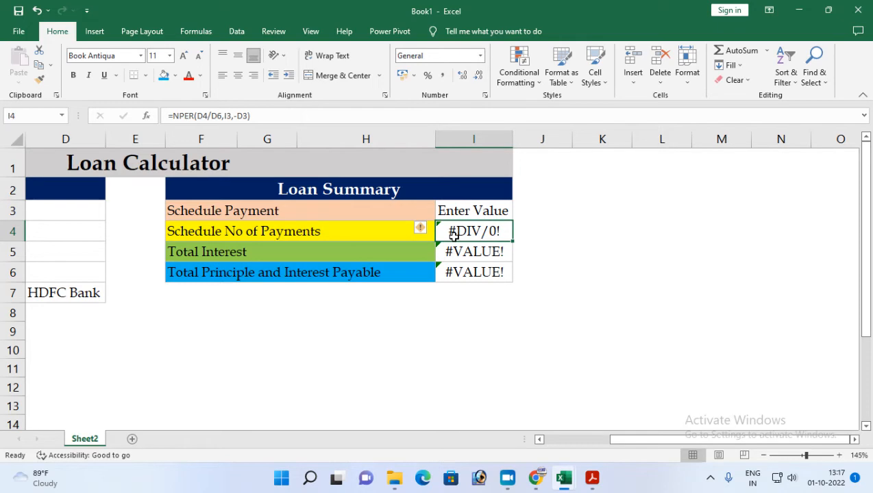
Wrap the Schedule No of Payments formula in cell I4 in IFERROR with a dash fallback: =IFERROR(NPER(D4/D6,I3,-D3),"-").
{"action": "double_click", "coordinate": [453, 235]}
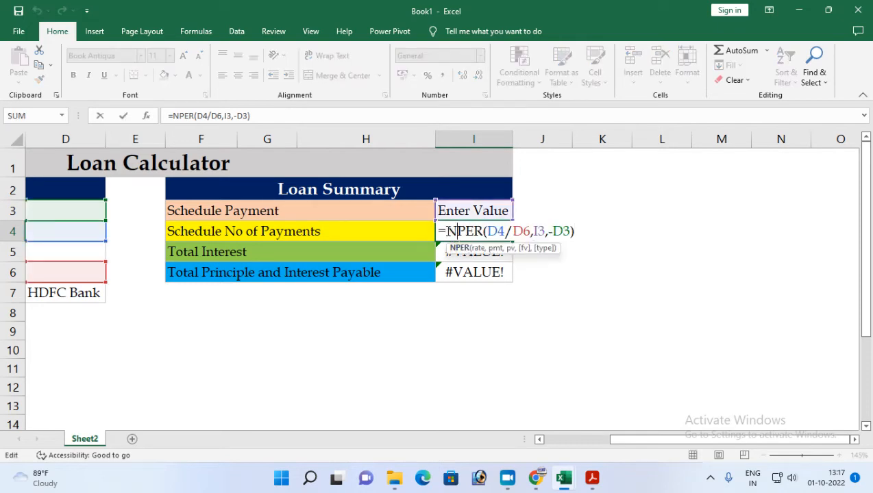
{"action": "left_click", "coordinate": [449, 232]}
{"action": "type", "text": "ifer"}
{"action": "key", "text": "Tab"}
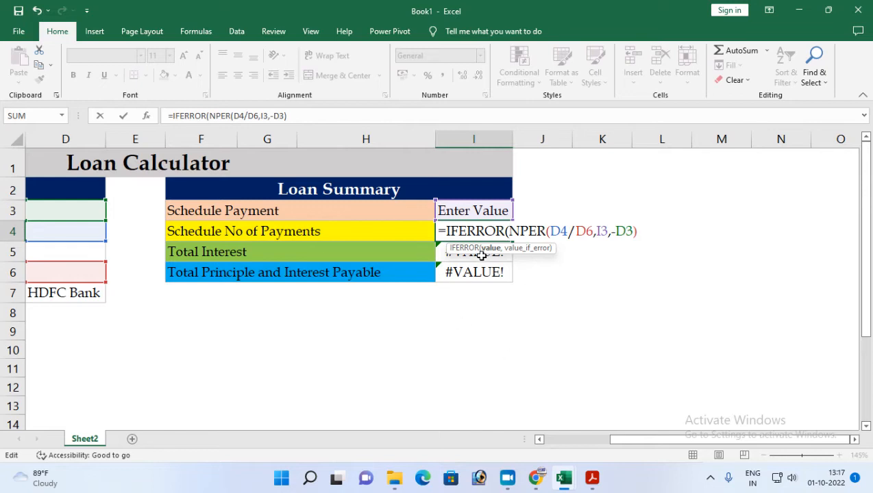
{"action": "left_click_drag", "start_coordinate": [509, 232], "coordinate": [637, 231]}
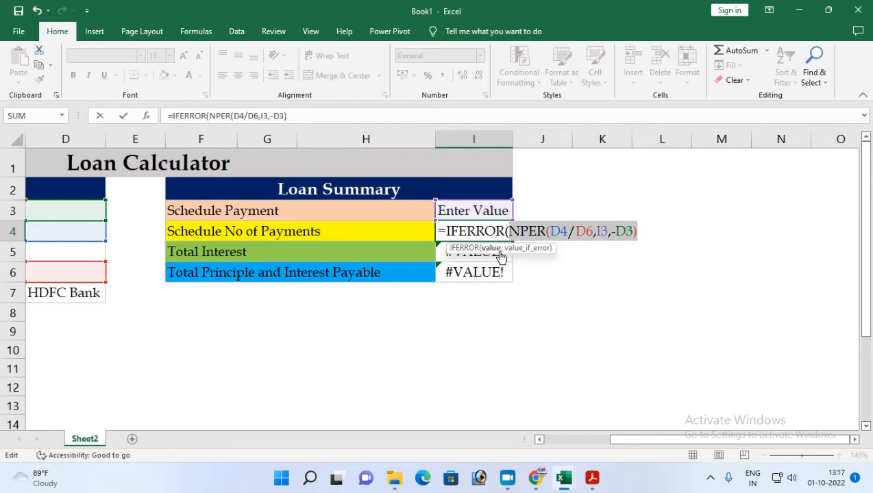
{"action": "left_click", "coordinate": [636, 231]}
{"action": "left_click", "coordinate": [638, 231]}
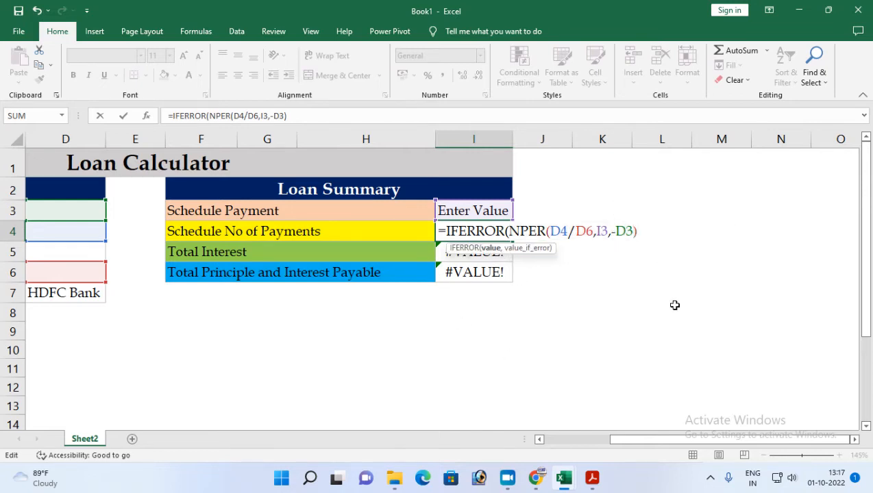
{"action": "type", "text": ","}
{"action": "type", "text": ")"}
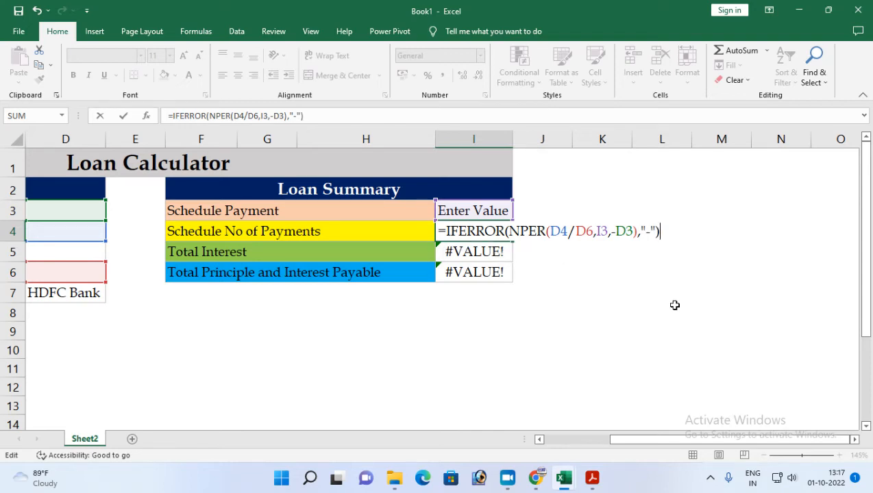
{"action": "key", "text": "Return"}
{"action": "left_click", "coordinate": [454, 236]}
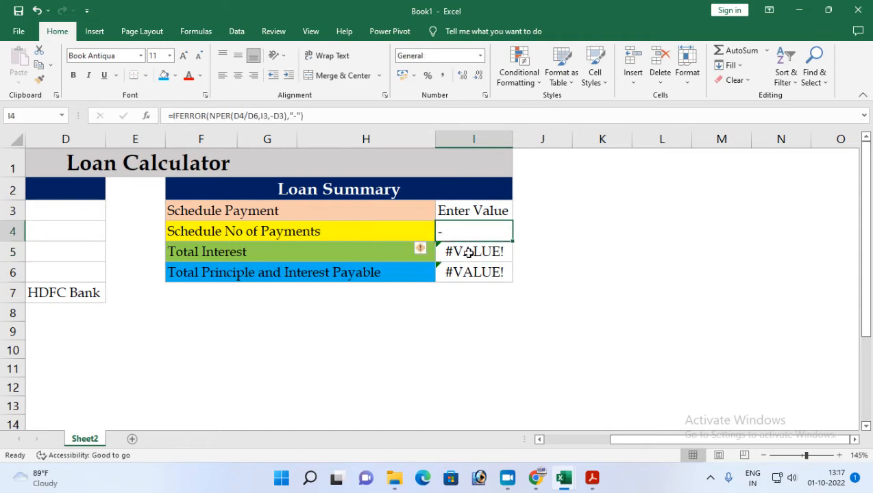
{"action": "left_click", "coordinate": [468, 253]}
{"action": "key", "text": "F2"}
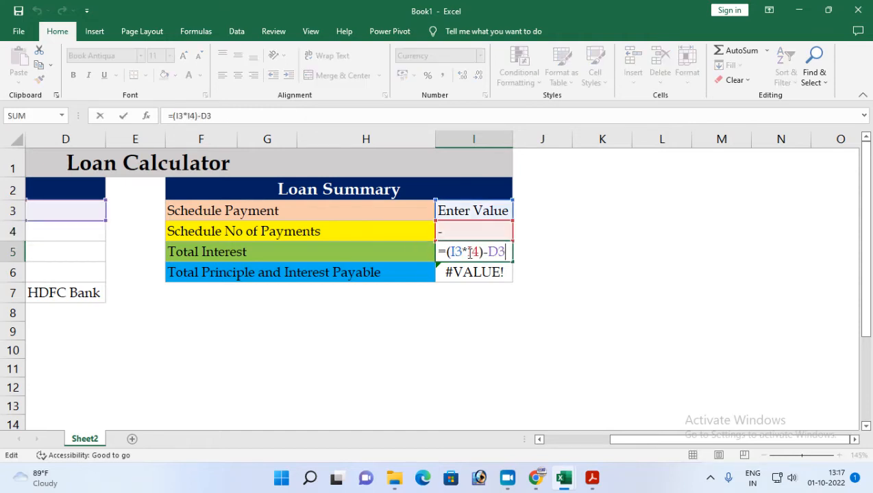
{"action": "left_click", "coordinate": [447, 252]}
{"action": "type", "text": "iferror"}
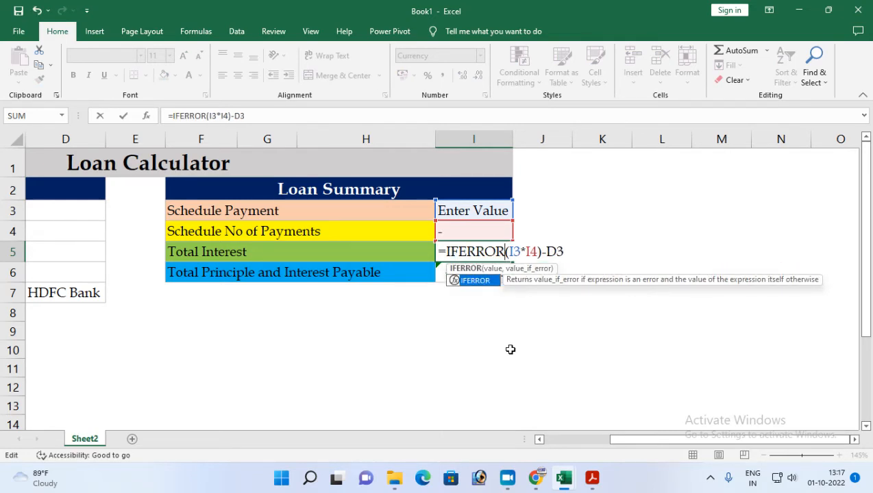
{"action": "key", "text": "End"}
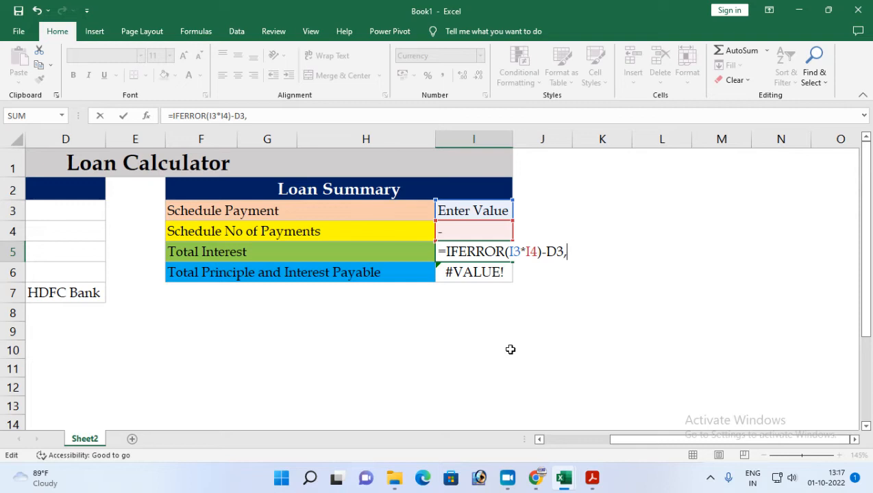
{"action": "type", "text": ",\"Wi"}
{"action": "type", "text": "it"}
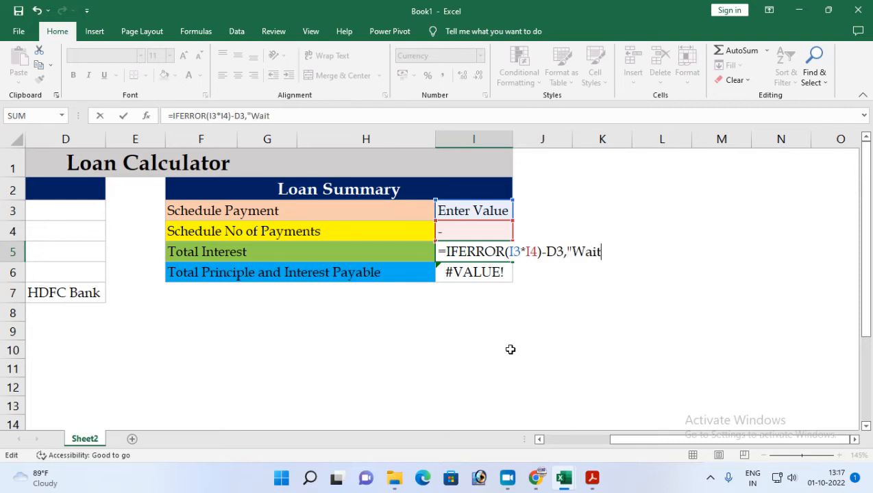
{"action": "type", "text": "ing"}
{"action": "key", "text": "Return"}
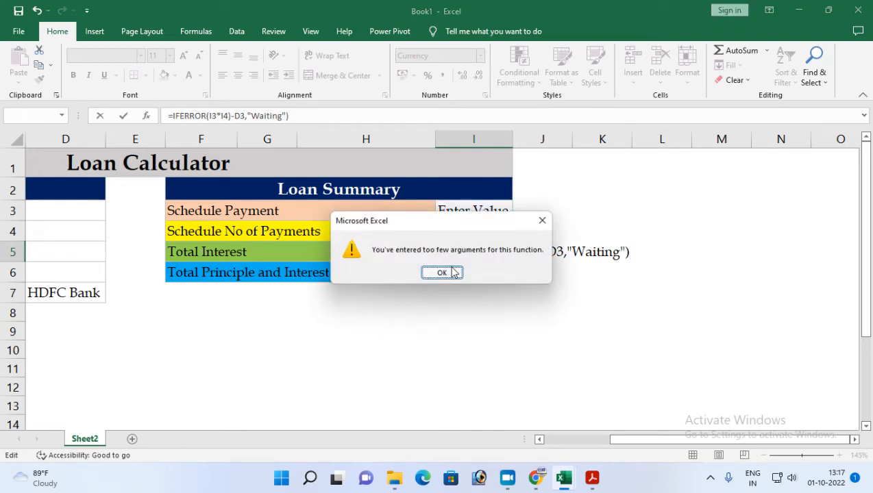
{"action": "left_click", "coordinate": [453, 272]}
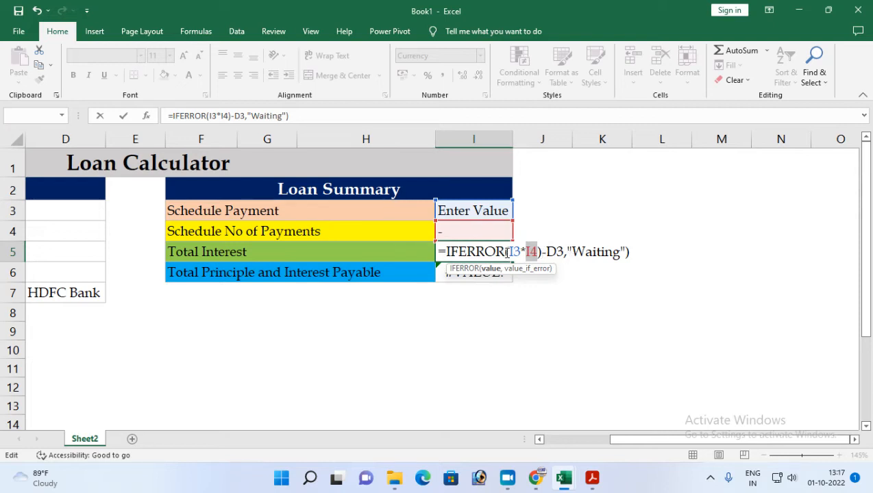
{"action": "left_click_drag", "start_coordinate": [507, 252], "coordinate": [538, 251]}
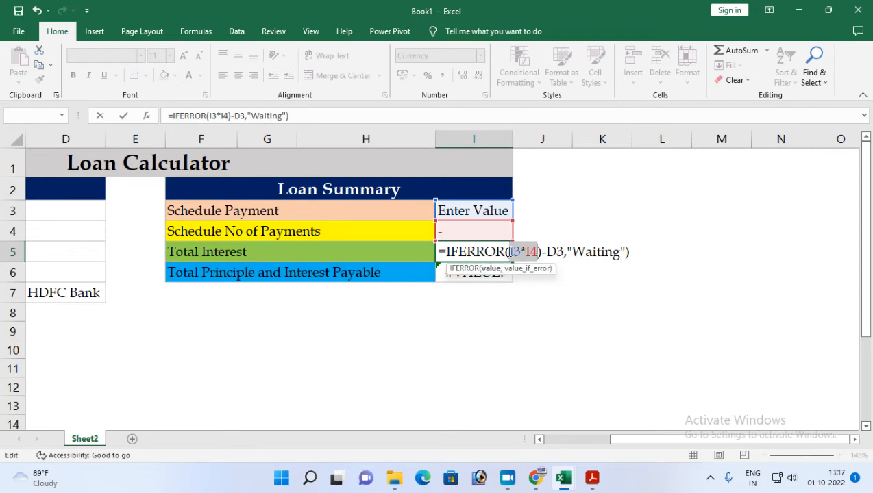
{"action": "left_click", "coordinate": [506, 252]}
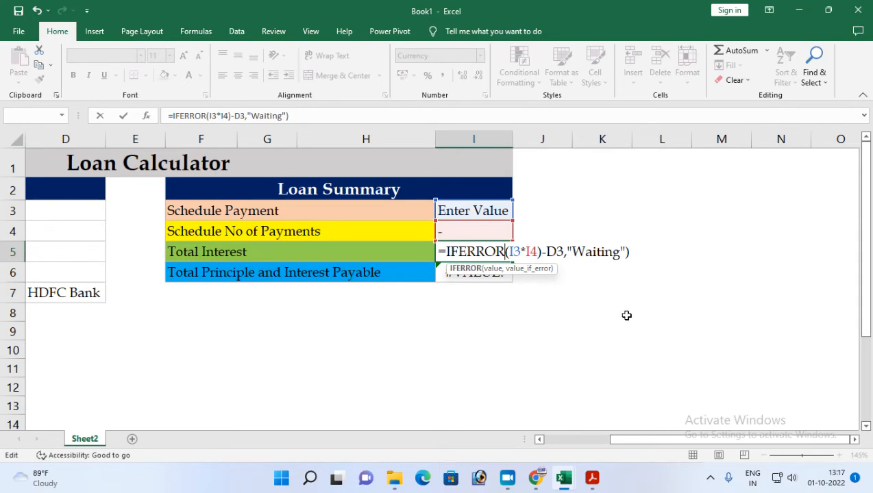
{"action": "type", "text": "("}
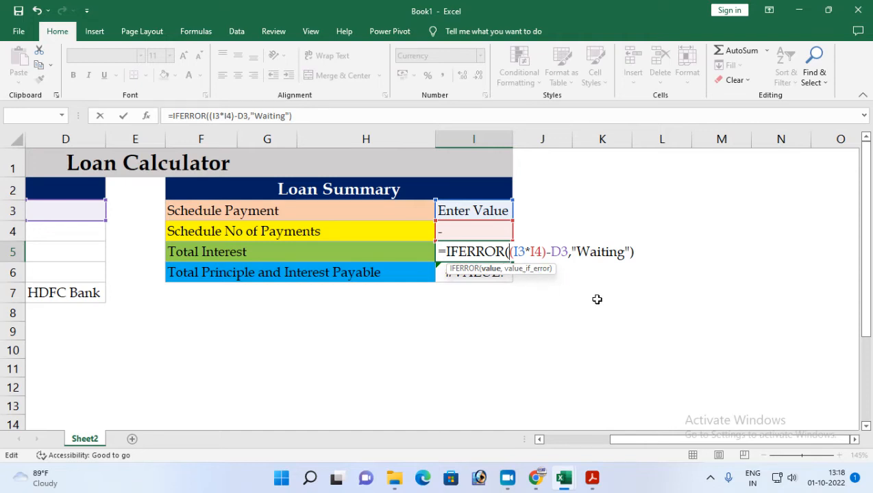
{"action": "left_click", "coordinate": [647, 264]}
{"action": "key", "text": "Escape"}
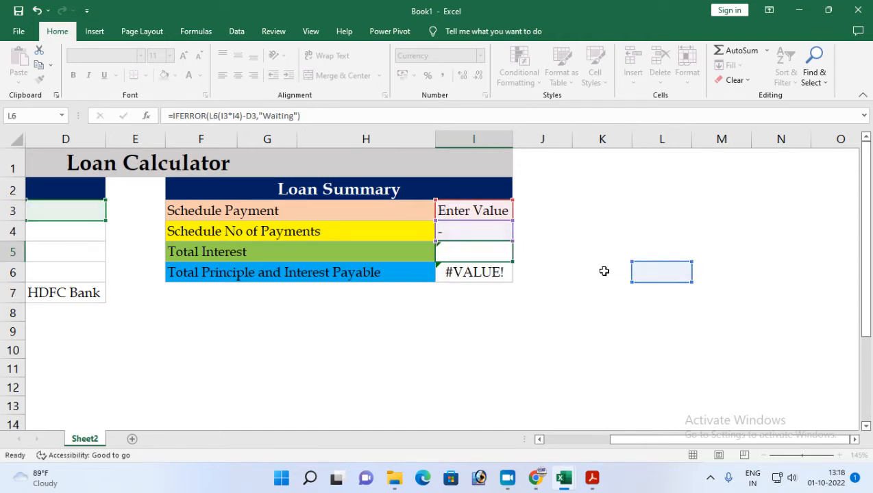
Wrap the Total Interest formula in cell I5 in IFERROR with a "Waiting" fallback: =IFERROR((I3*I4)-D3,"Waiting").
{"action": "double_click", "coordinate": [499, 253]}
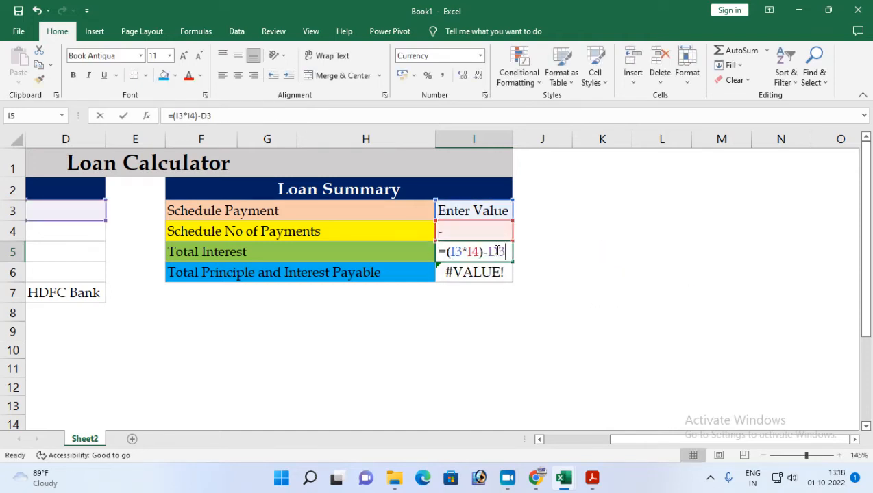
{"action": "left_click", "coordinate": [447, 252]}
{"action": "type", "text": "ife"}
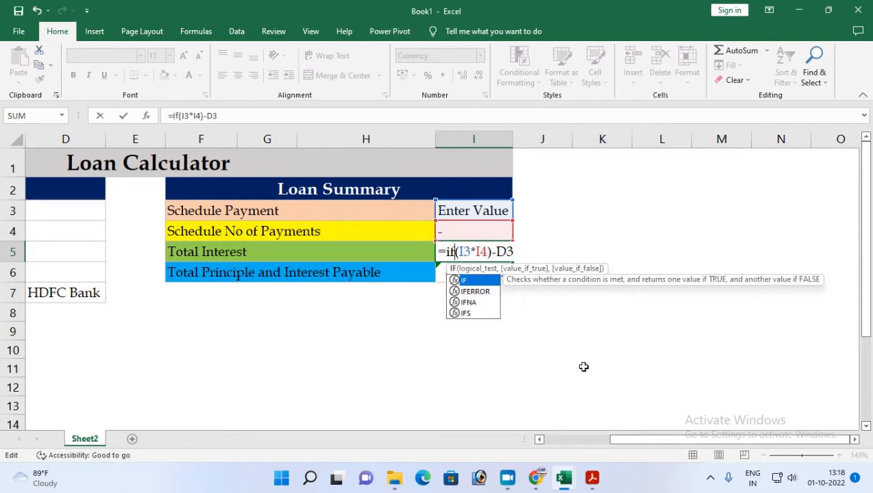
{"action": "type", "text": "rr"}
{"action": "key", "text": "Tab"}
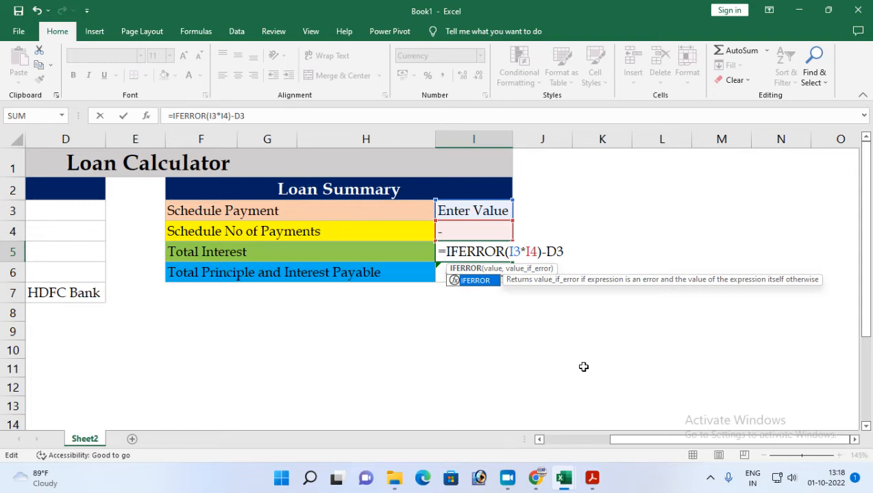
{"action": "type", "text": "("}
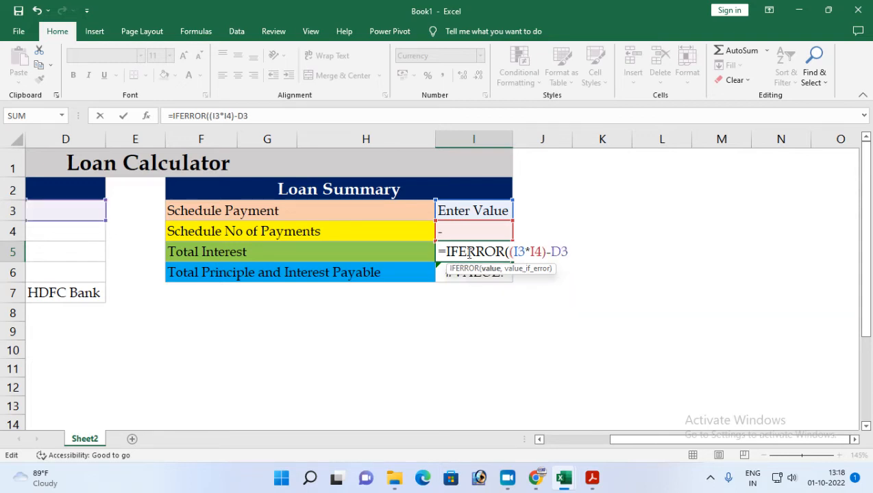
{"action": "type", "text": ",\"W"}
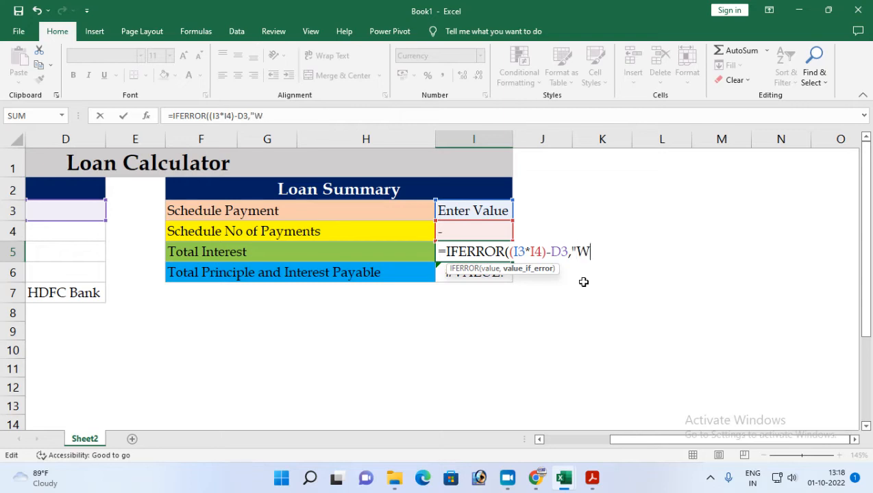
{"action": "type", "text": "aiting\")"}
{"action": "key", "text": "Return"}
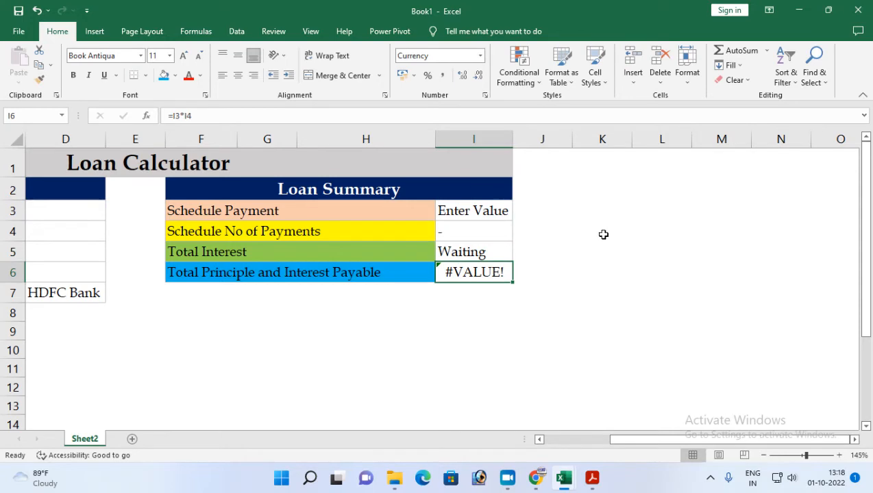
Start wrapping the Total Principle and Interest Payable formula in cell I6 in IFERROR, up to the fallback's opening quote: =IFERROR(I3*I4,".
{"action": "double_click", "coordinate": [458, 278]}
{"action": "key", "text": "Left"}
{"action": "key", "text": "Left"}
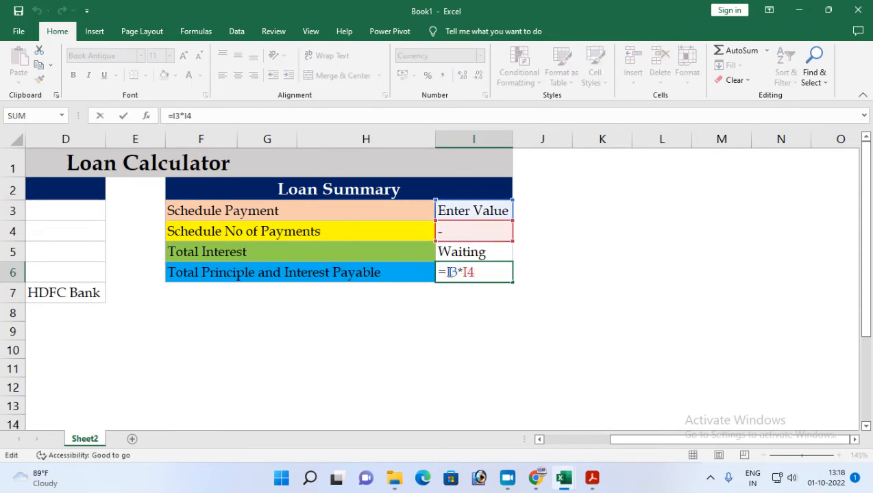
{"action": "type", "text": "if"}
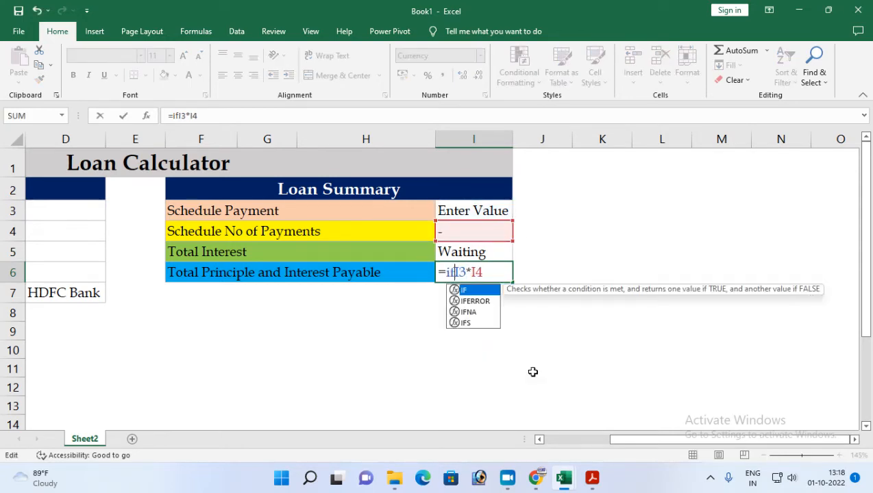
{"action": "type", "text": "ERROR("}
{"action": "key", "text": "Tab"}
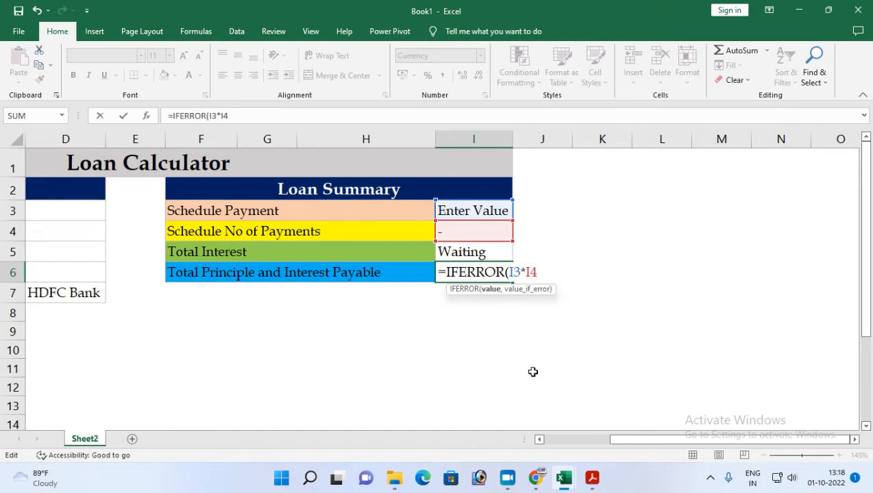
{"action": "type", "text": ","}
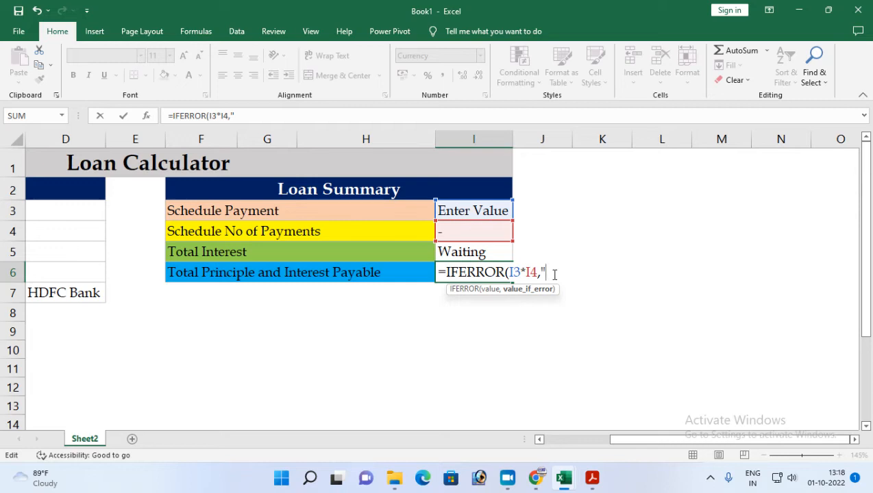
Browse the emoji picker's categories for a symbol to use as the fallback in cell I6's formula.
{"action": "key", "text": "super+period"}
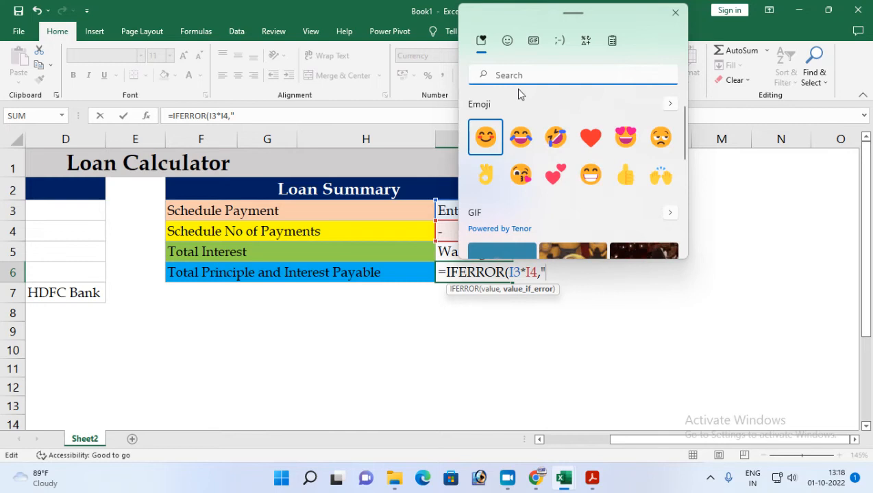
{"action": "left_click", "coordinate": [508, 42]}
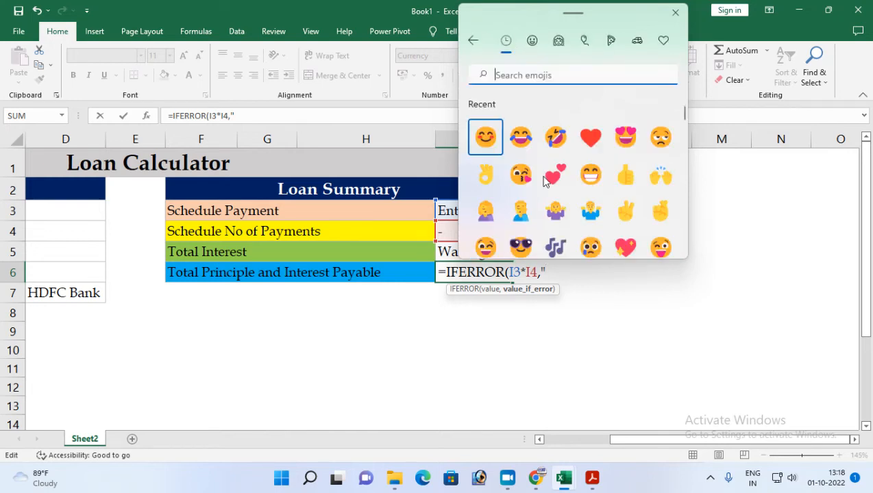
{"action": "left_click", "coordinate": [563, 42]}
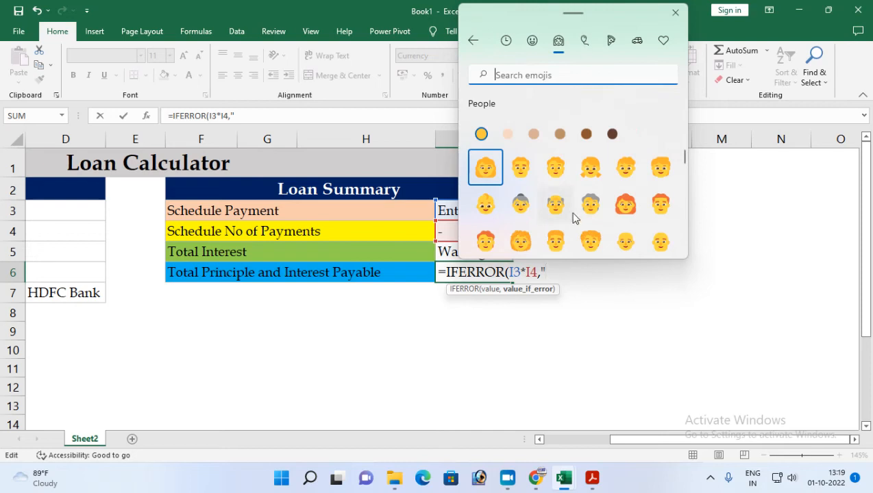
{"action": "scroll", "coordinate": [569, 210], "scroll_direction": "down", "scroll_amount": 10}
{"action": "scroll", "coordinate": [569, 218], "scroll_direction": "down", "scroll_amount": 8}
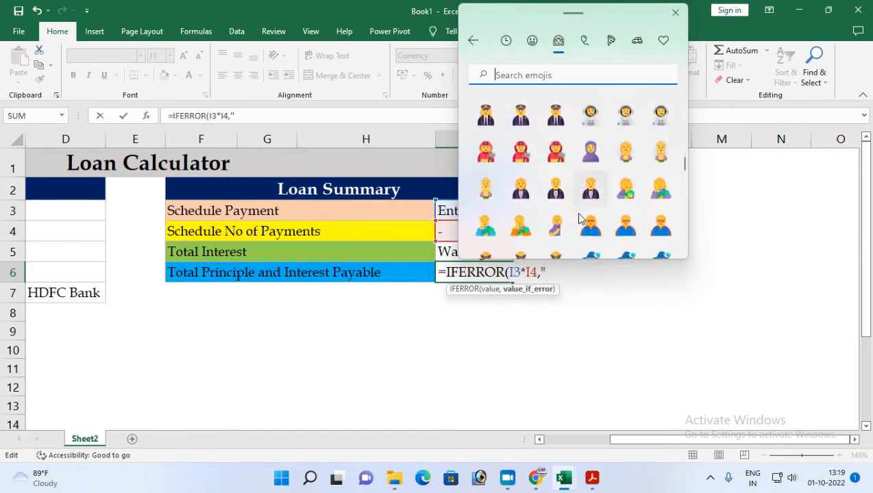
{"action": "scroll", "coordinate": [579, 218], "scroll_direction": "down", "scroll_amount": 8}
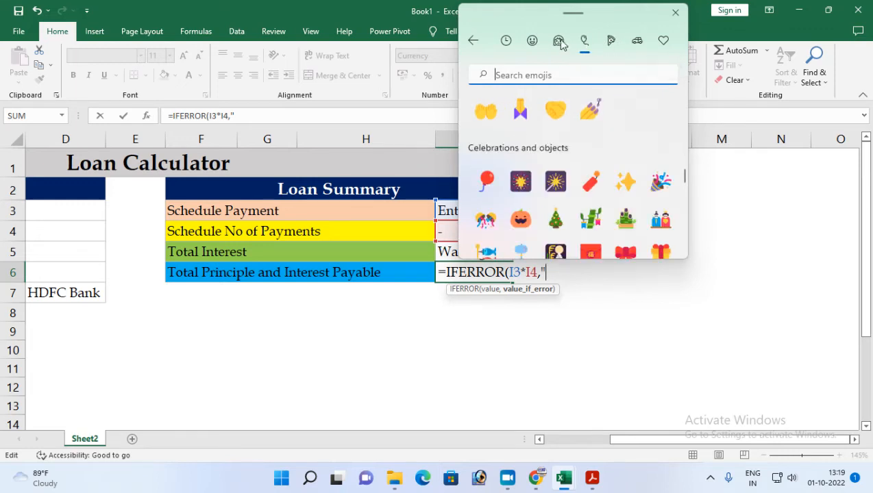
{"action": "left_click", "coordinate": [611, 47]}
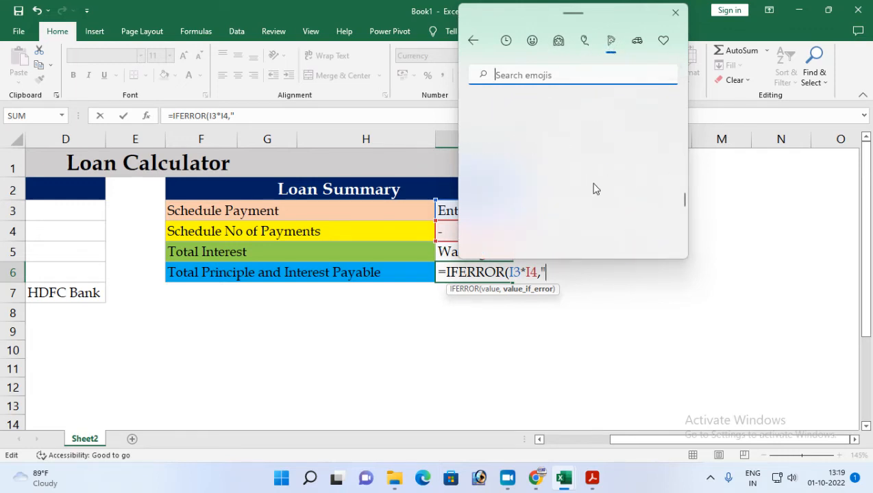
{"action": "scroll", "coordinate": [595, 206], "scroll_direction": "down", "scroll_amount": 5}
{"action": "scroll", "coordinate": [600, 217], "scroll_direction": "down", "scroll_amount": 10}
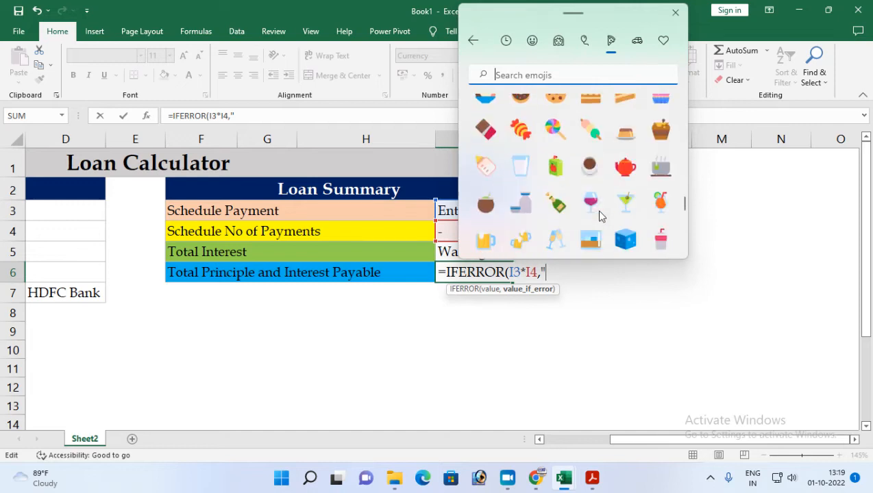
{"action": "scroll", "coordinate": [599, 216], "scroll_direction": "down", "scroll_amount": 3}
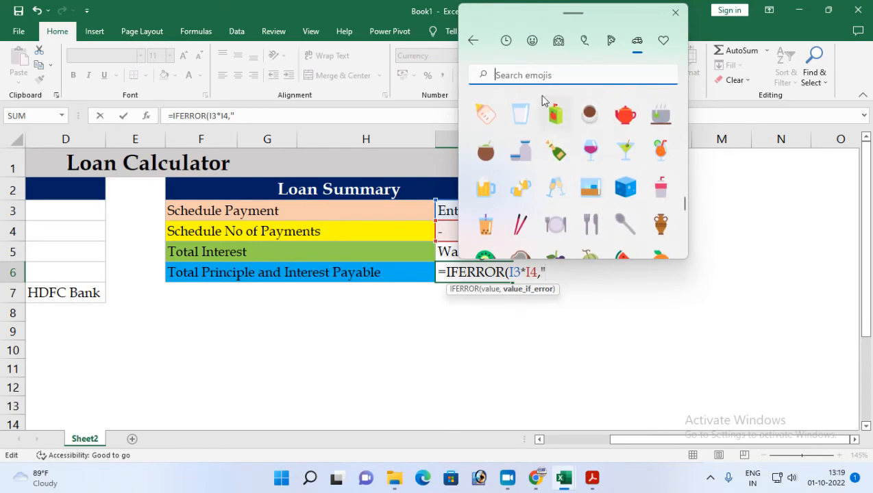
{"action": "left_click", "coordinate": [532, 41]}
{"action": "scroll", "coordinate": [585, 214], "scroll_direction": "down", "scroll_amount": 10}
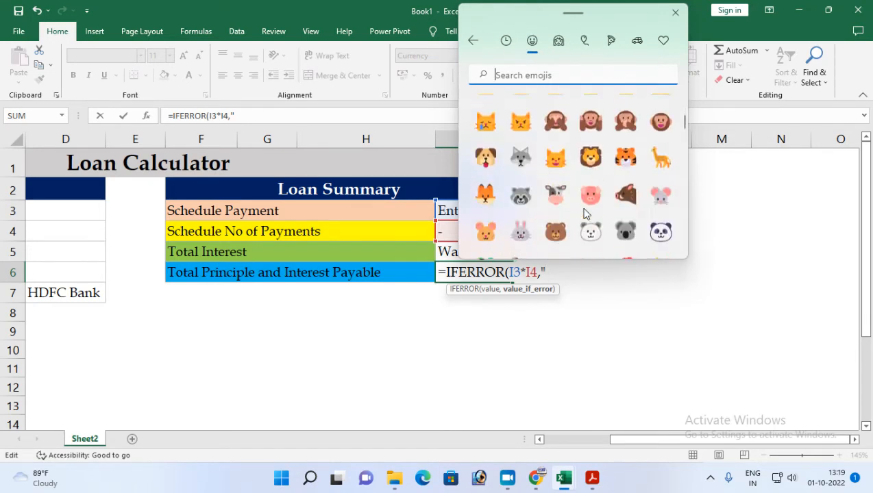
{"action": "scroll", "coordinate": [585, 214], "scroll_direction": "down", "scroll_amount": 12}
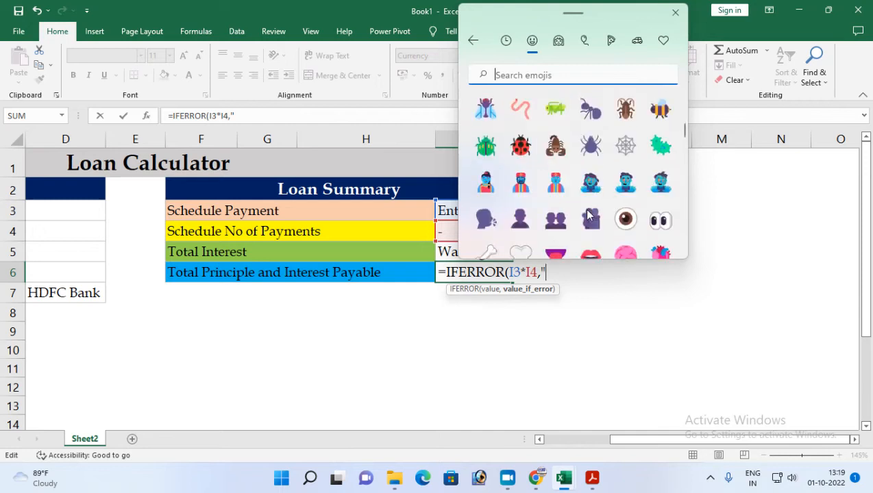
{"action": "scroll", "coordinate": [587, 214], "scroll_direction": "down", "scroll_amount": 8}
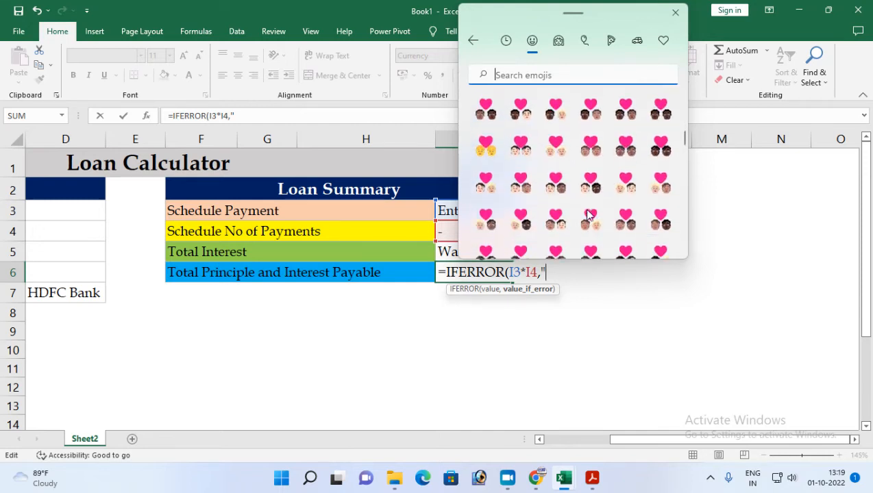
{"action": "scroll", "coordinate": [587, 214], "scroll_direction": "down", "scroll_amount": 8}
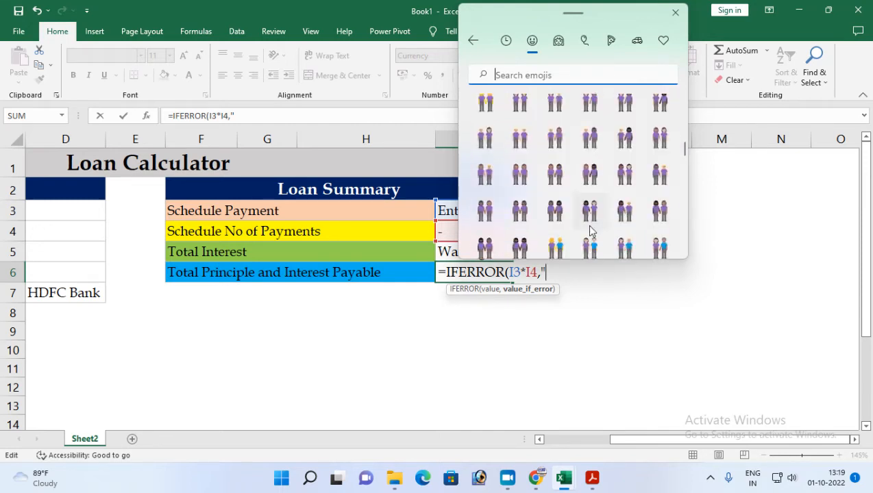
{"action": "scroll", "coordinate": [589, 230], "scroll_direction": "down", "scroll_amount": 8}
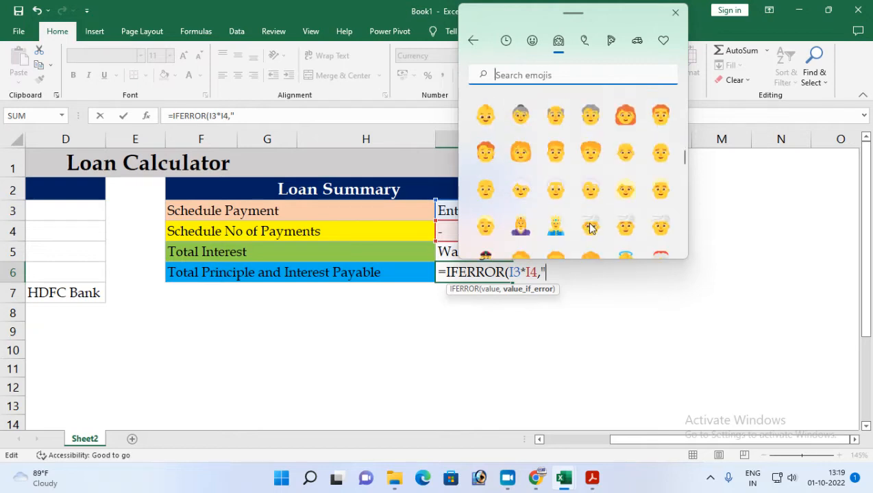
{"action": "scroll", "coordinate": [590, 231], "scroll_direction": "down", "scroll_amount": 8}
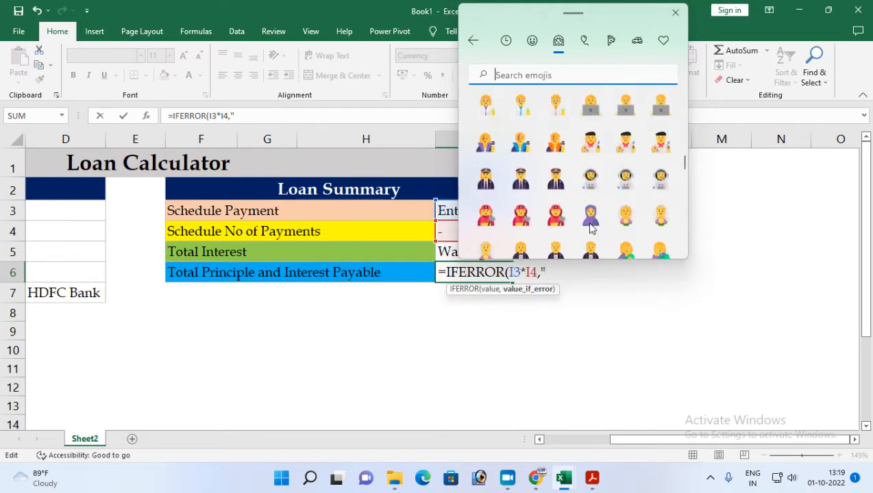
{"action": "scroll", "coordinate": [591, 228], "scroll_direction": "down", "scroll_amount": 4}
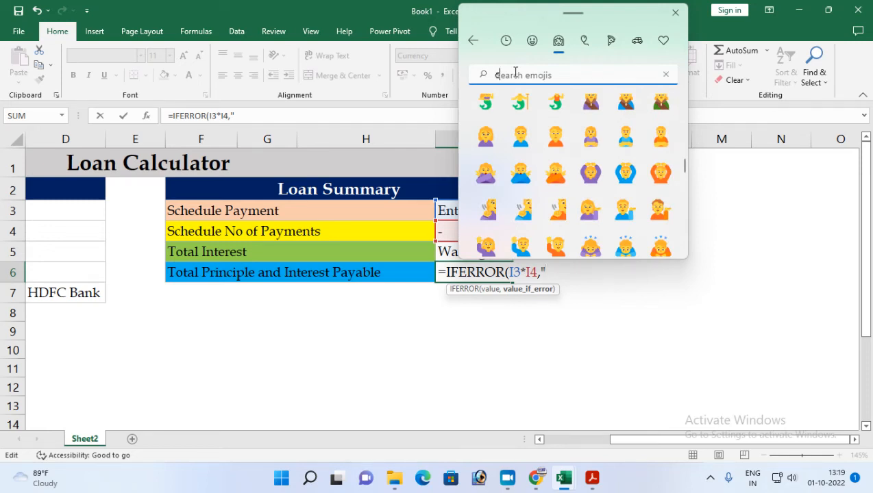
Search emojis for "curre", insert the dollar banknote as the fallback, and complete cell I6's formula: =IFERROR(I3*I4,"💵").
{"action": "type", "text": "curre"}
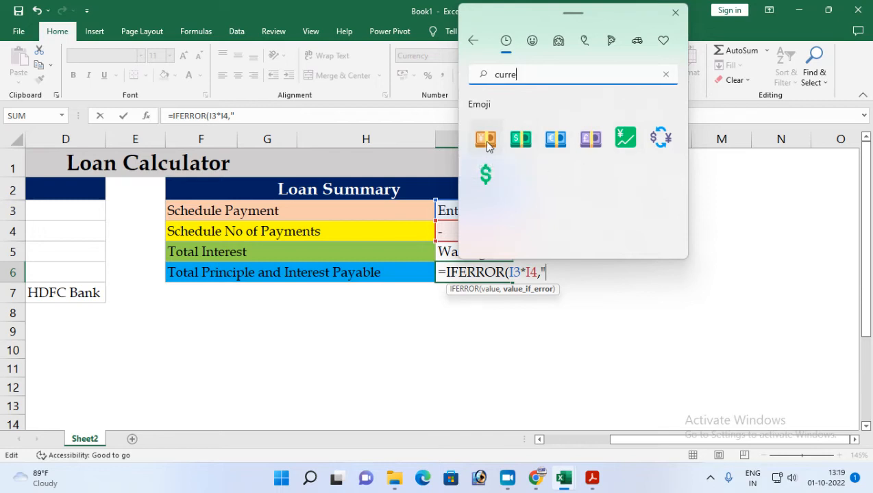
{"action": "left_click", "coordinate": [521, 139]}
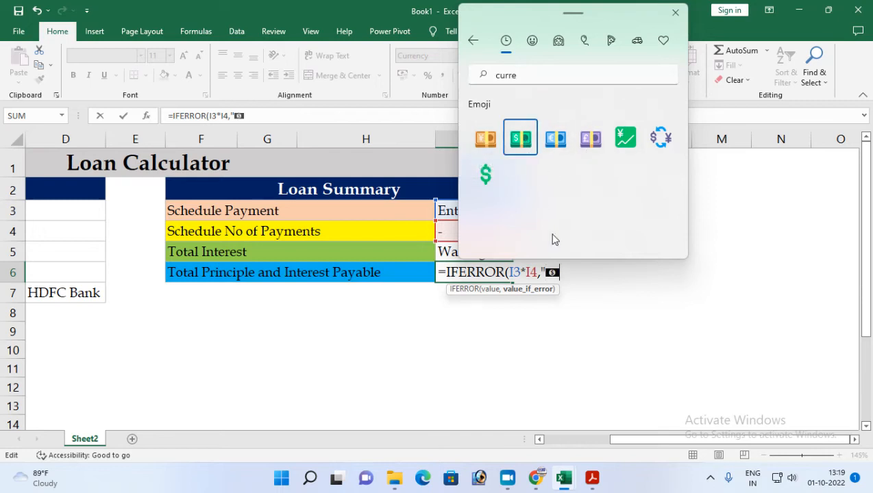
{"action": "left_click", "coordinate": [675, 15]}
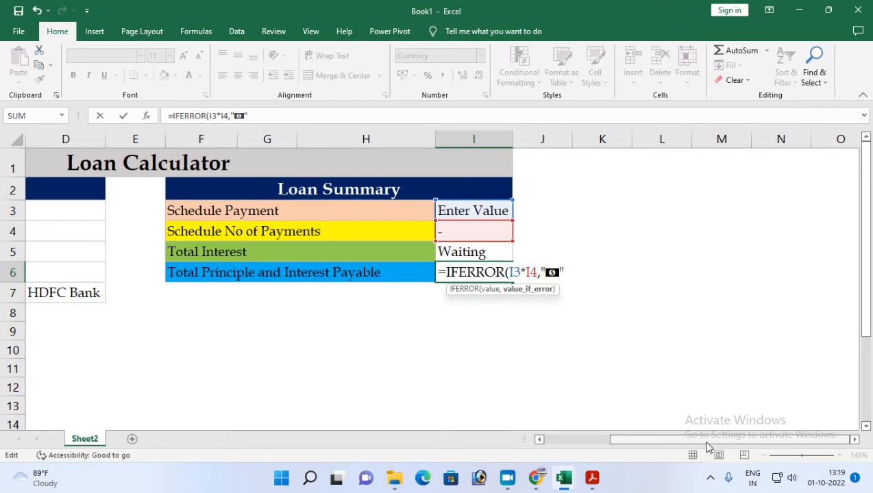
{"action": "type", "text": "\")"}
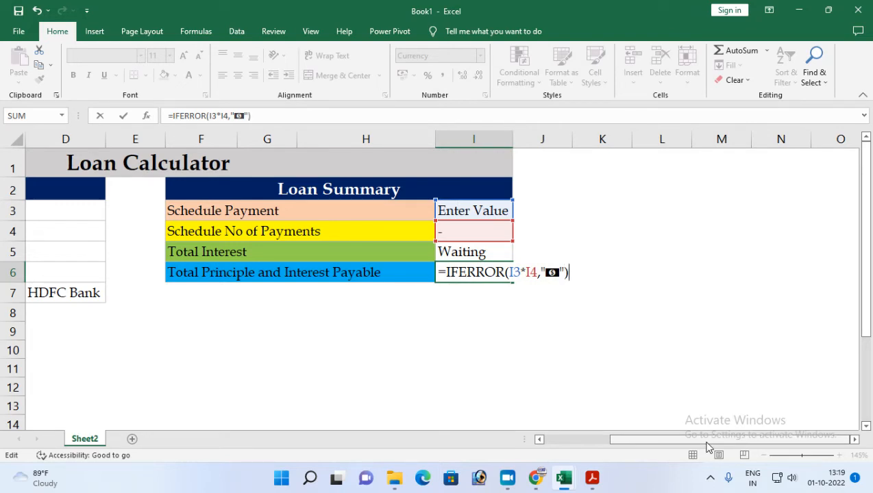
{"action": "key", "text": "Return"}
Center the Loan Summary results in cells I3:I6 horizontally.
{"action": "left_click", "coordinate": [461, 271]}
{"action": "left_click_drag", "start_coordinate": [462, 212], "coordinate": [450, 273]}
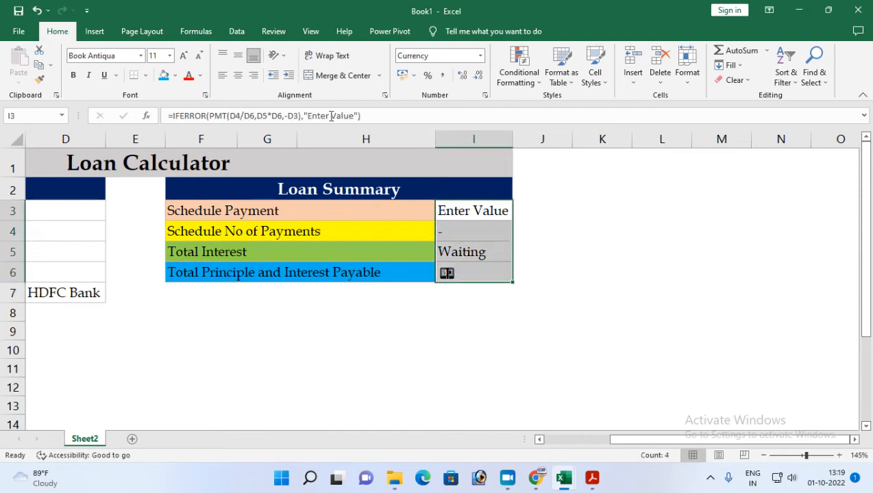
{"action": "left_click", "coordinate": [237, 74]}
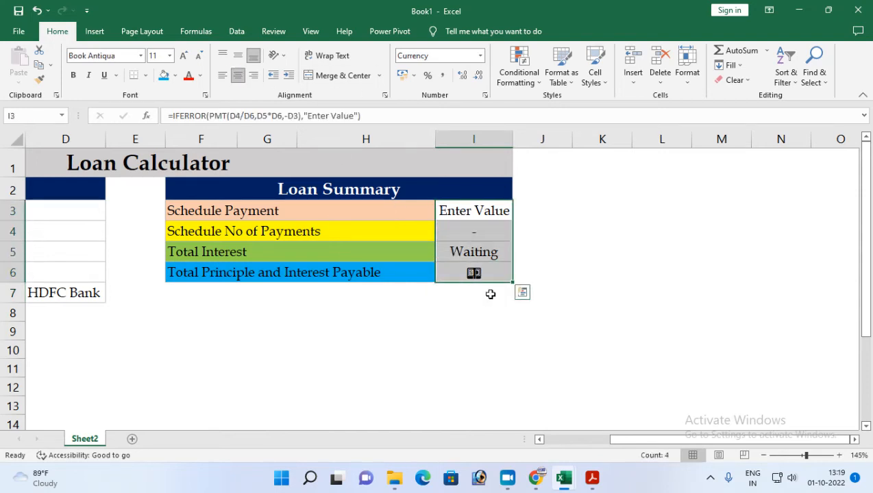
Enter test loan values in column D: 50000 in D3, 11.5% in D4, 1 in D5 and 12 in D6.
{"action": "left_click", "coordinate": [60, 215]}
{"action": "type", "text": "5"}
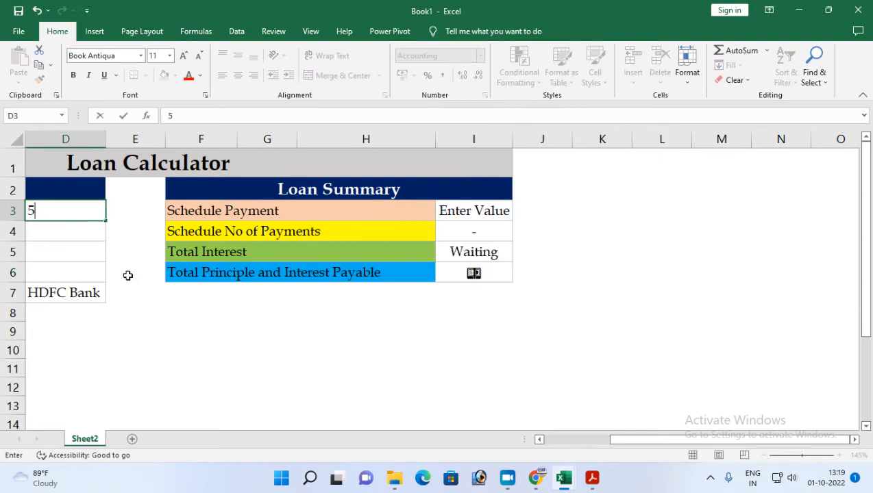
{"action": "type", "text": "0000"}
{"action": "key", "text": "Return"}
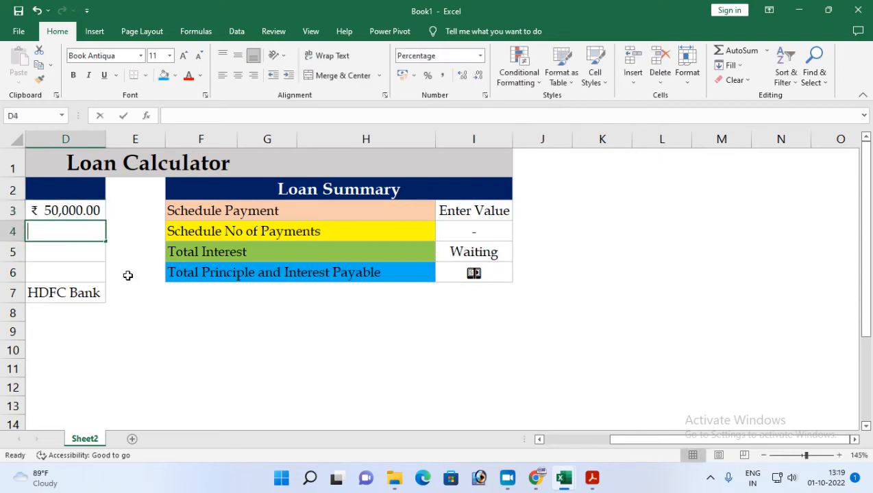
{"action": "type", "text": "11.5"}
{"action": "key", "text": "Return"}
{"action": "type", "text": "1"}
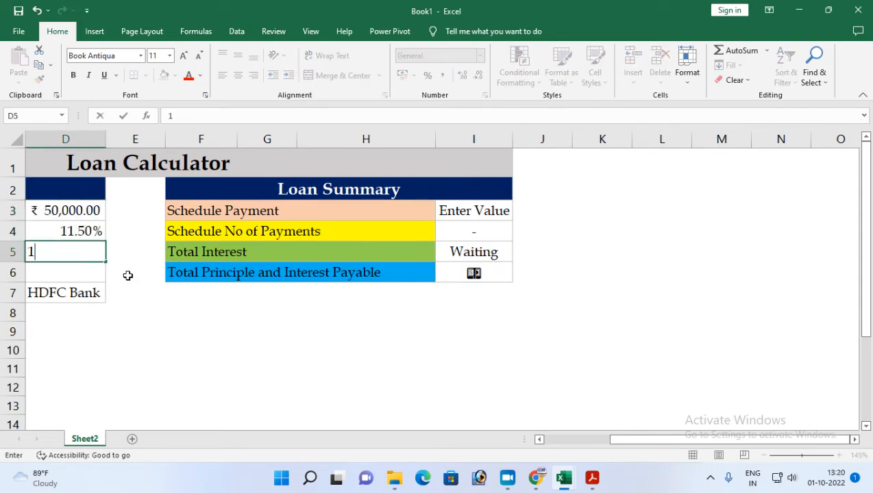
{"action": "key", "text": "Return"}
{"action": "type", "text": "12"}
{"action": "key", "text": "Return"}
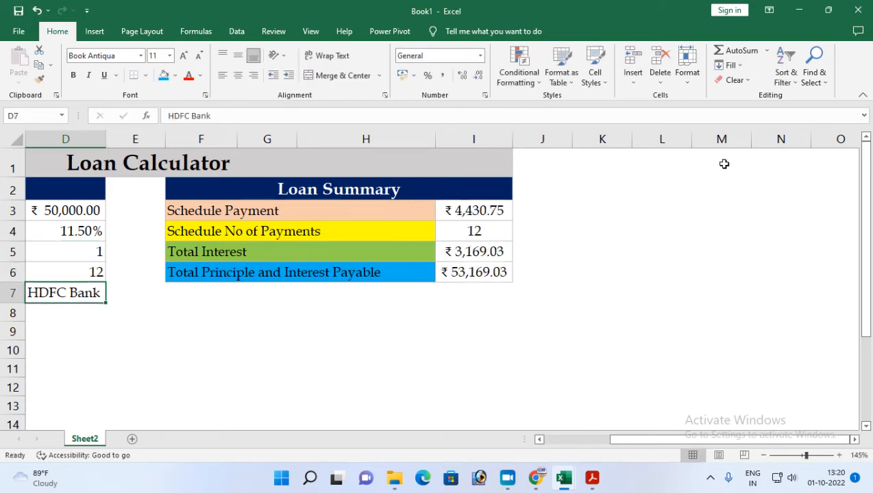
Clear all loan input values from cells D3:D7, including the bank name.
{"action": "mouse_move", "coordinate": [615, 428]}
{"action": "left_mouse_down"}
{"action": "mouse_move", "coordinate": [633, 442]}
{"action": "mouse_move", "coordinate": [610, 444]}
{"action": "left_mouse_up"}
{"action": "left_click_drag", "start_coordinate": [185, 211], "coordinate": [187, 269]}
{"action": "key", "text": "Delete"}
{"action": "left_click_drag", "start_coordinate": [178, 222], "coordinate": [172, 293]}
{"action": "key", "text": "Delete"}
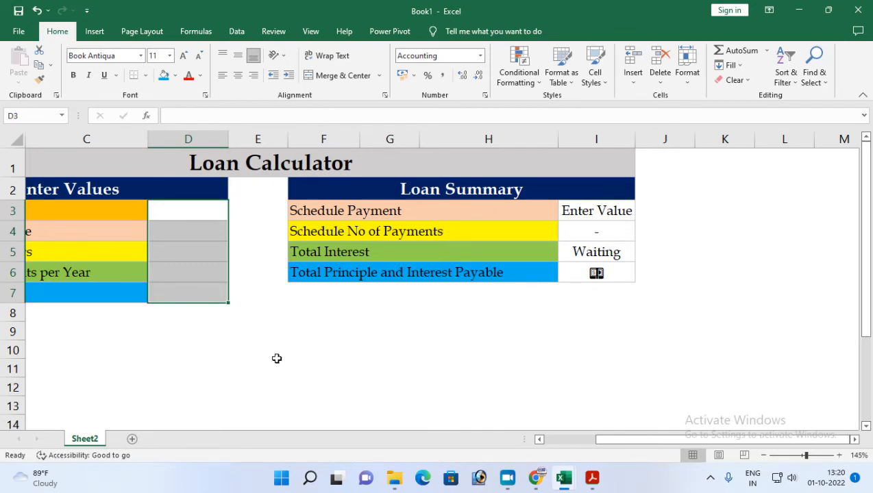
Start saving the workbook as a new file in the Documents folder, with the default file name selected for replacement.
{"action": "left_click", "coordinate": [19, 31]}
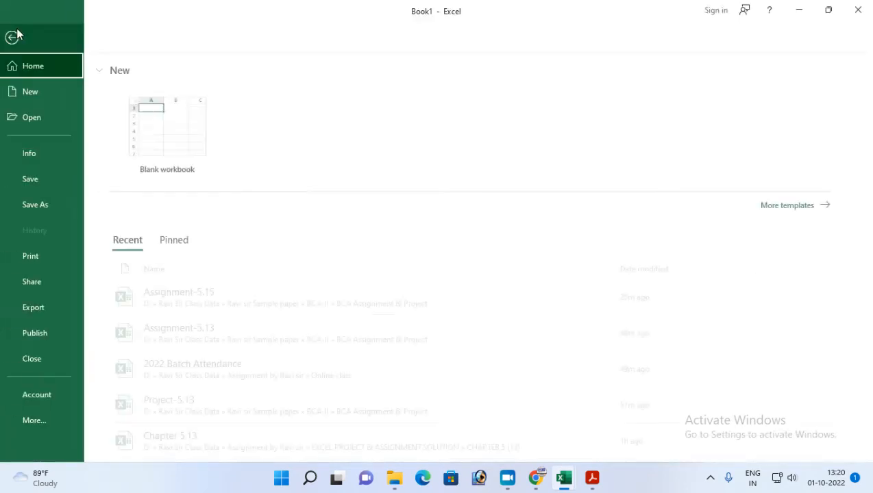
{"action": "left_click", "coordinate": [40, 204]}
{"action": "left_click", "coordinate": [160, 209]}
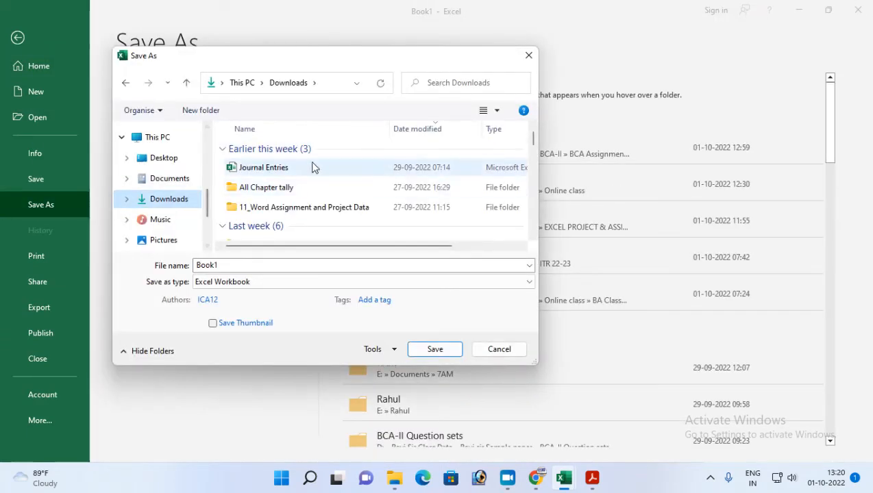
{"action": "left_click", "coordinate": [168, 180]}
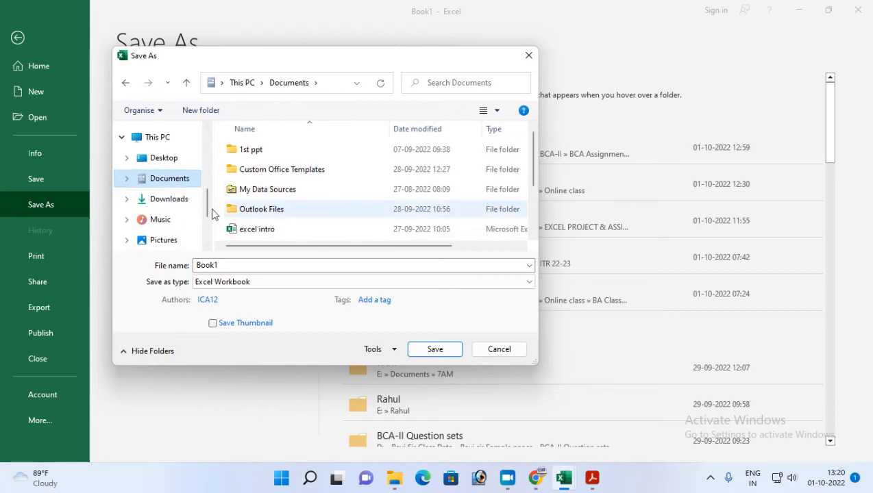
{"action": "double_click", "coordinate": [229, 265]}
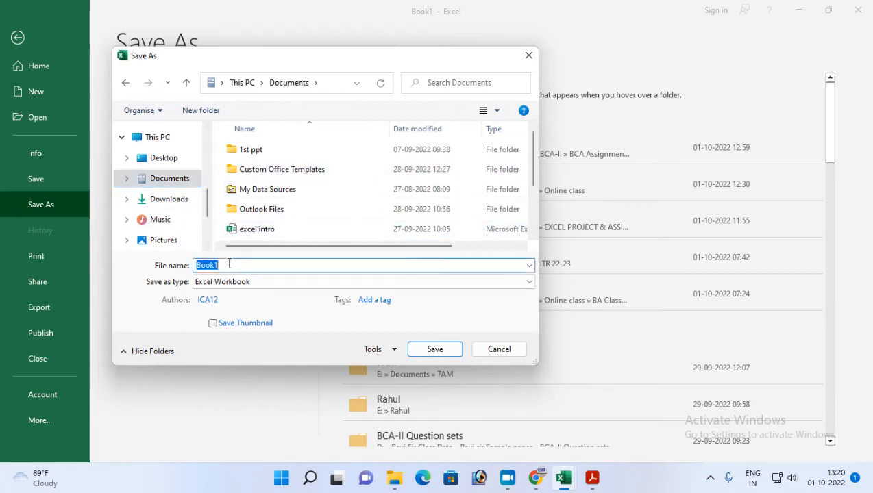
Check the required template file name in the Assignment-15 PDF in Acrobat Reader and return to the Excel save dialog.
{"action": "key", "text": "alt+Tab"}
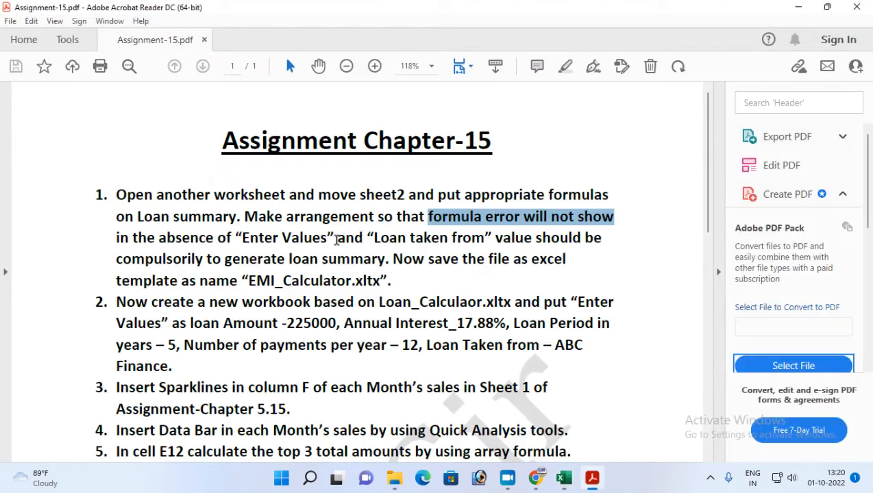
{"action": "left_click_drag", "start_coordinate": [248, 281], "coordinate": [369, 286]}
{"action": "key", "text": "alt+Tab"}
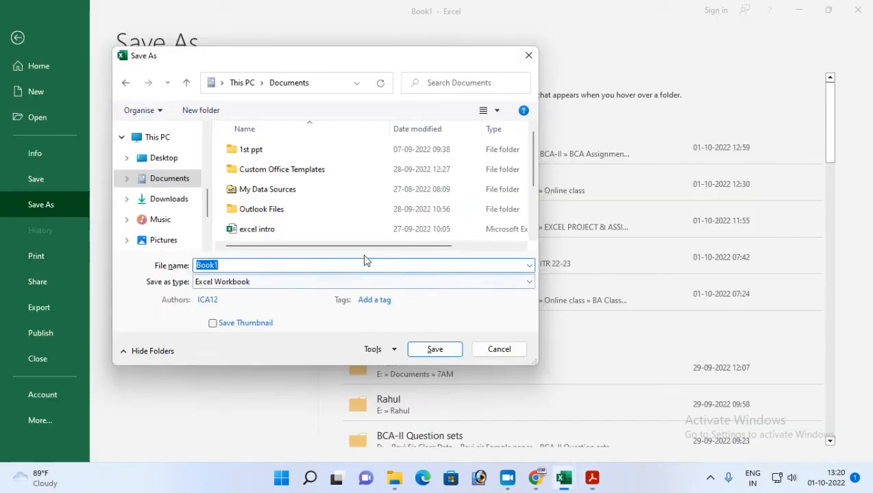
Save the workbook as an Excel Template named EMI_Calculator in the Custom Office Templates folder, and close it.
{"action": "type", "text": "EMI_Calculator"}
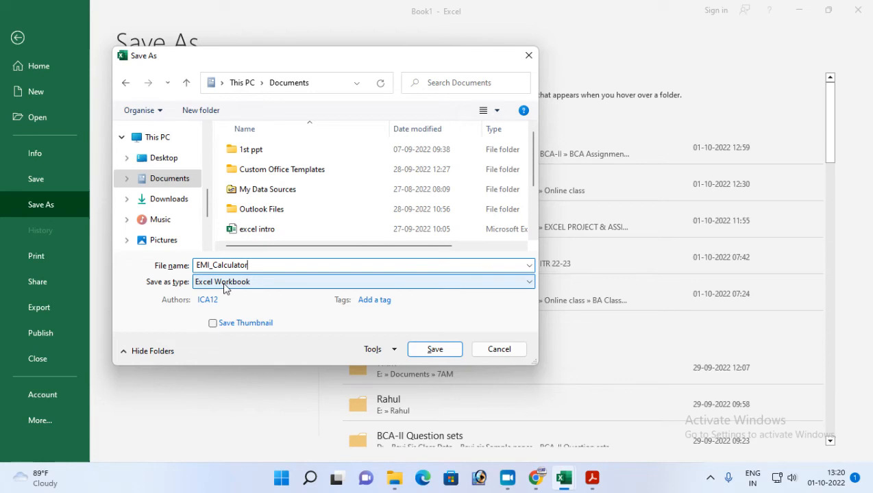
{"action": "left_click", "coordinate": [533, 284]}
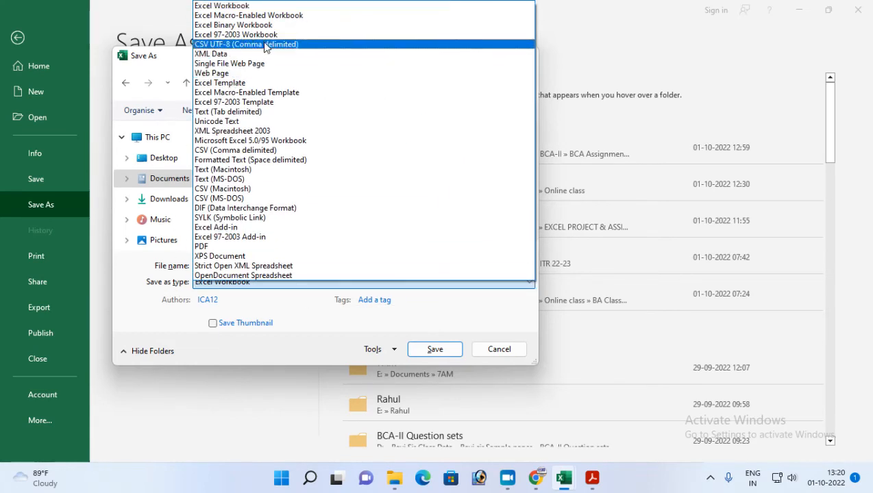
{"action": "left_click", "coordinate": [218, 83]}
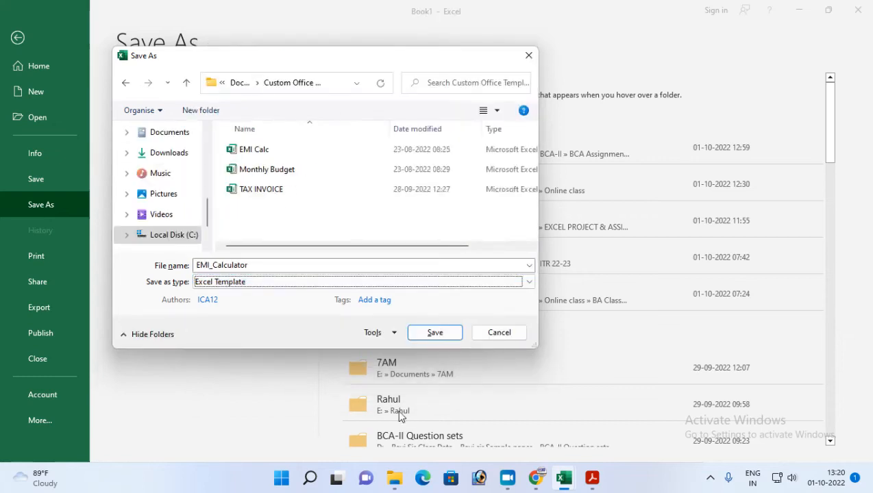
{"action": "left_click", "coordinate": [435, 333]}
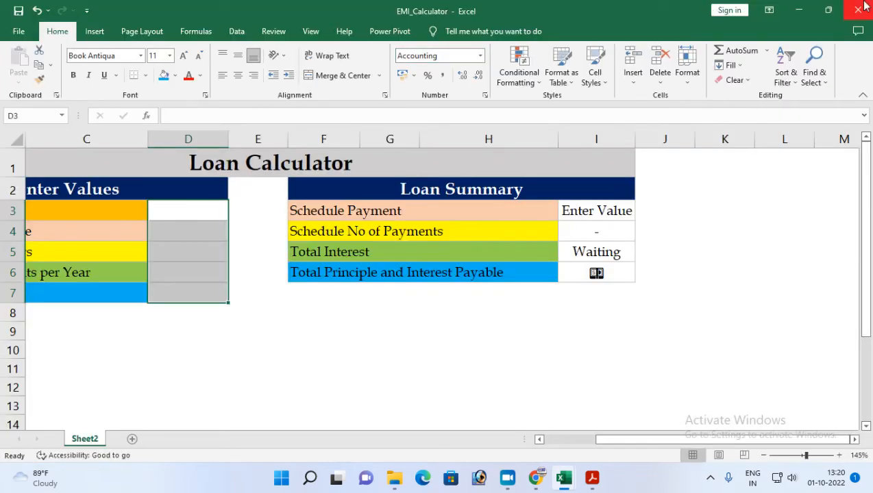
{"action": "left_click", "coordinate": [863, 7]}
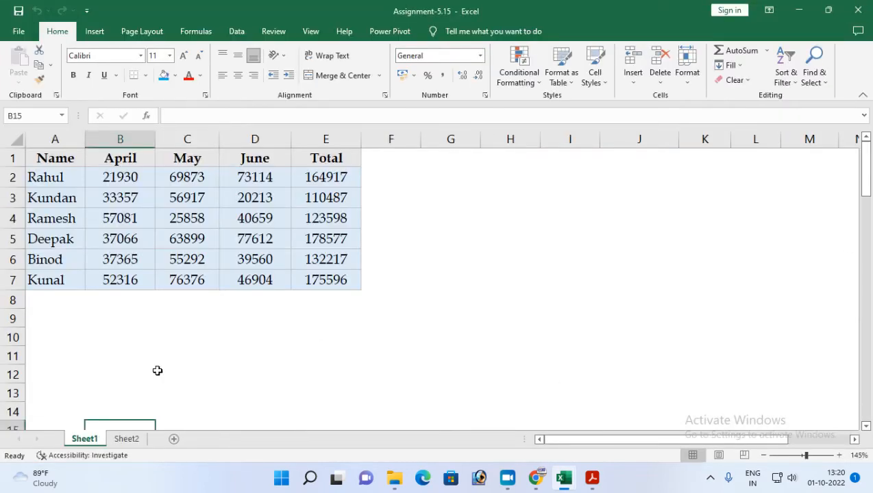
Create a new workbook from the personal template EMI_Calculator.
{"action": "left_click", "coordinate": [18, 31]}
{"action": "left_click", "coordinate": [37, 96]}
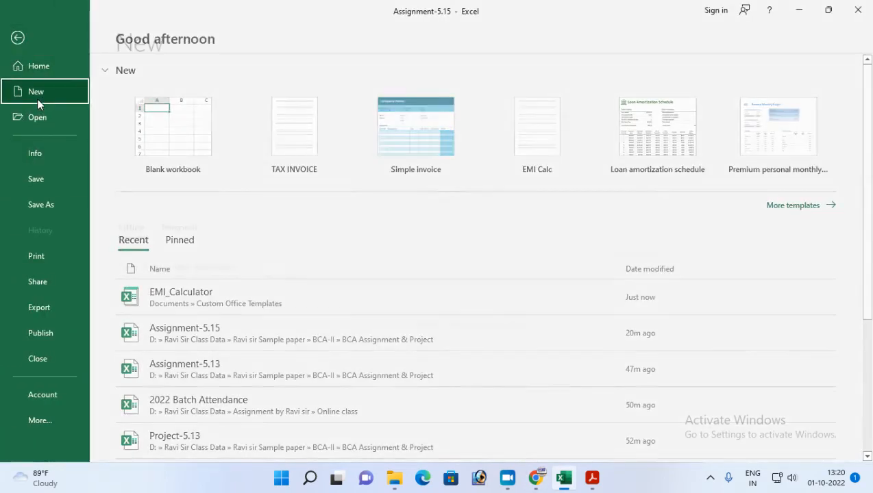
{"action": "left_click", "coordinate": [177, 431]}
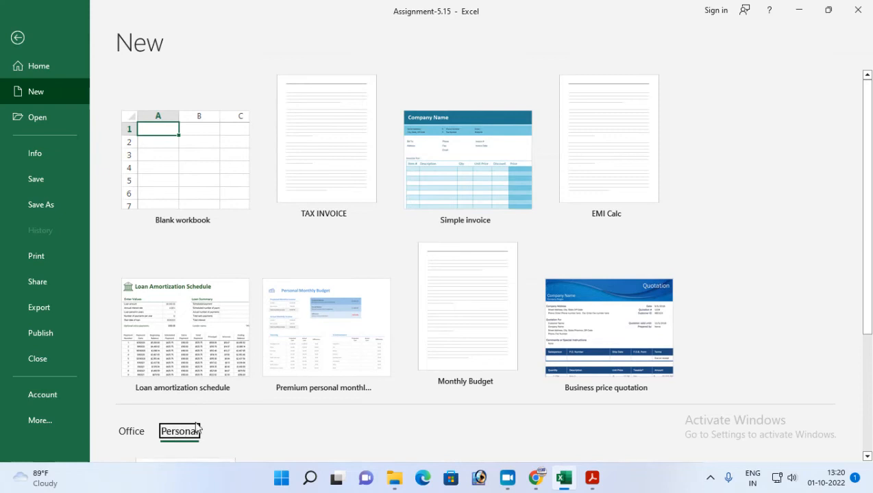
{"action": "scroll", "coordinate": [196, 421], "scroll_direction": "down", "scroll_amount": 1}
{"action": "scroll", "coordinate": [379, 339], "scroll_direction": "down", "scroll_amount": 2}
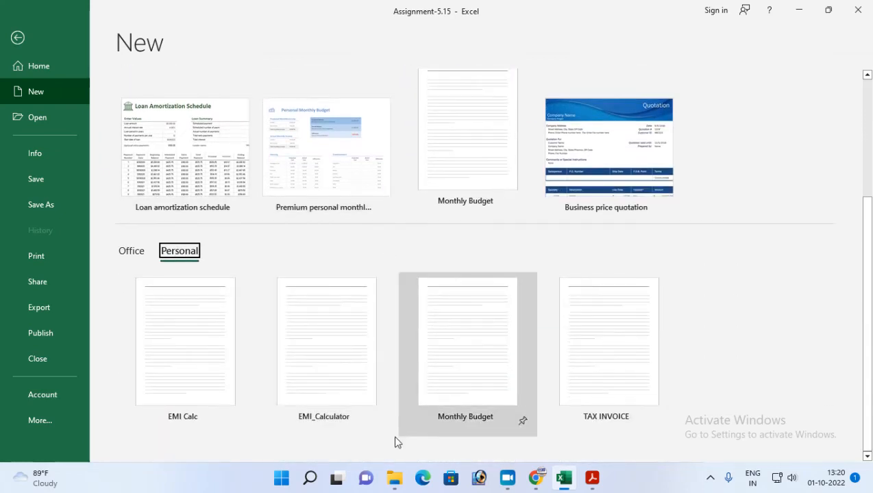
{"action": "left_click", "coordinate": [325, 380]}
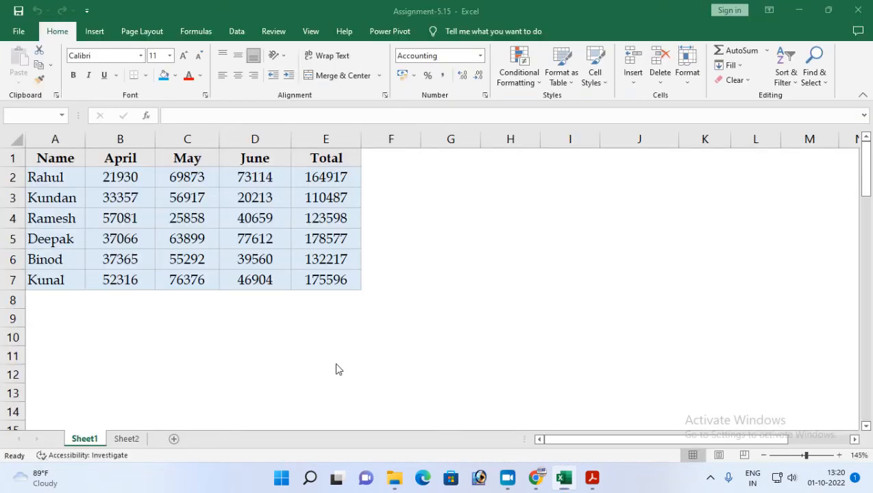
{"action": "left_click", "coordinate": [181, 210]}
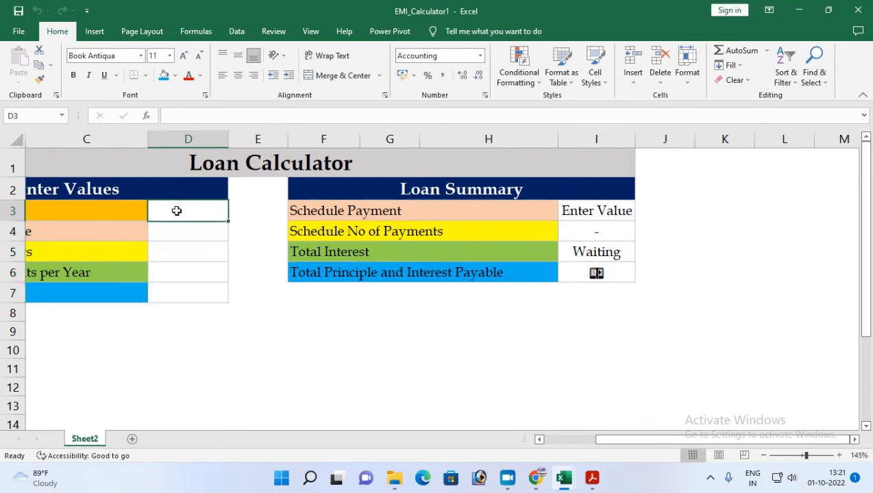
{"action": "type", "text": "22"}
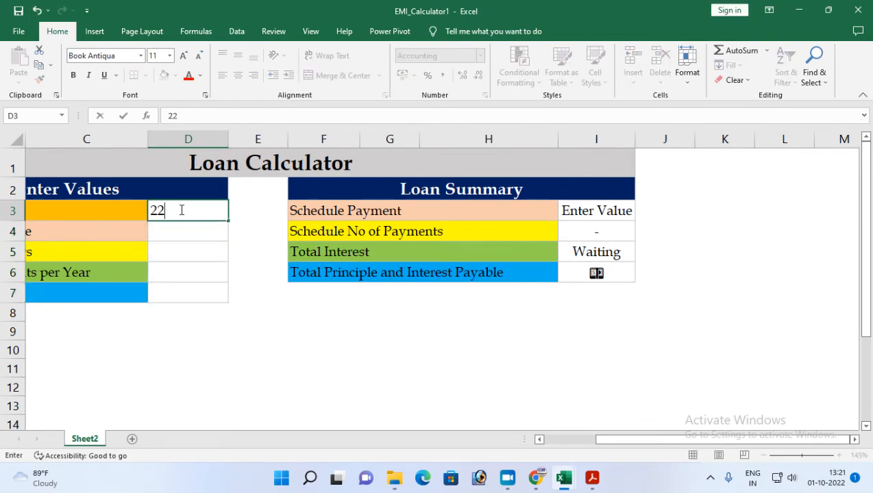
{"action": "key", "text": "BackSpace"}
{"action": "key", "text": "BackSpace"}
Check the required loan input values in the Assignment-15 PDF in Acrobat Reader and return to the loan calculator workbook in Excel.
{"action": "key", "text": "alt+Tab"}
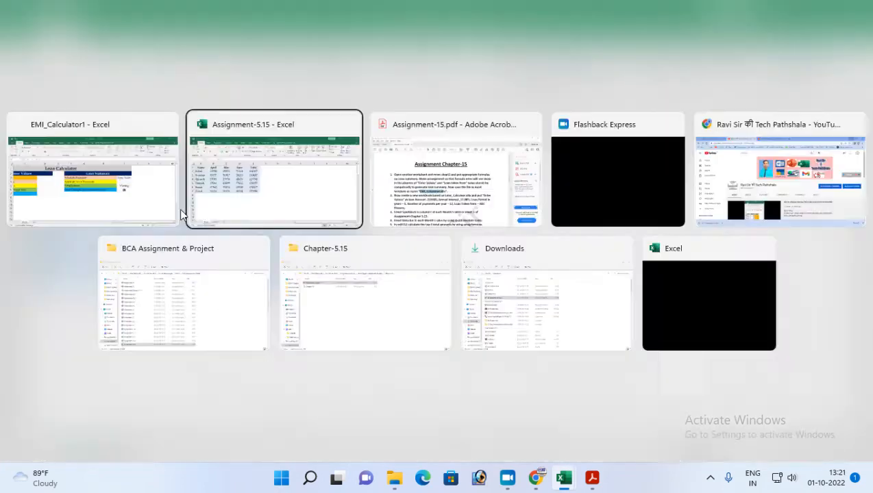
{"action": "left_click", "coordinate": [592, 478]}
{"action": "scroll", "coordinate": [308, 322], "scroll_direction": "down", "scroll_amount": 2}
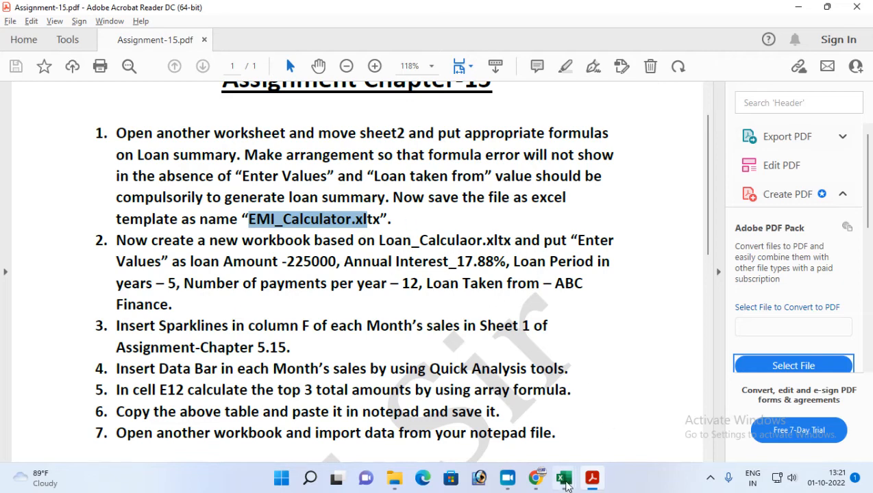
{"action": "mouse_move", "coordinate": [570, 485]}
{"action": "left_click", "coordinate": [627, 436]}
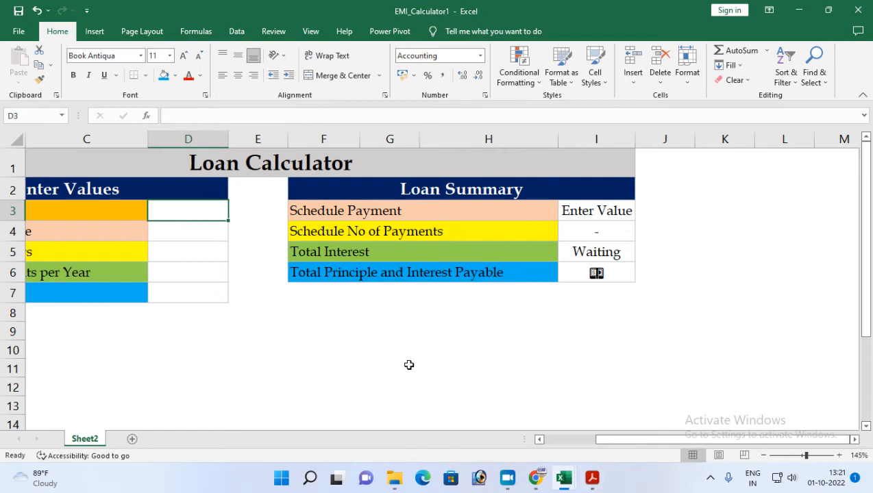
{"action": "left_click", "coordinate": [592, 478]}
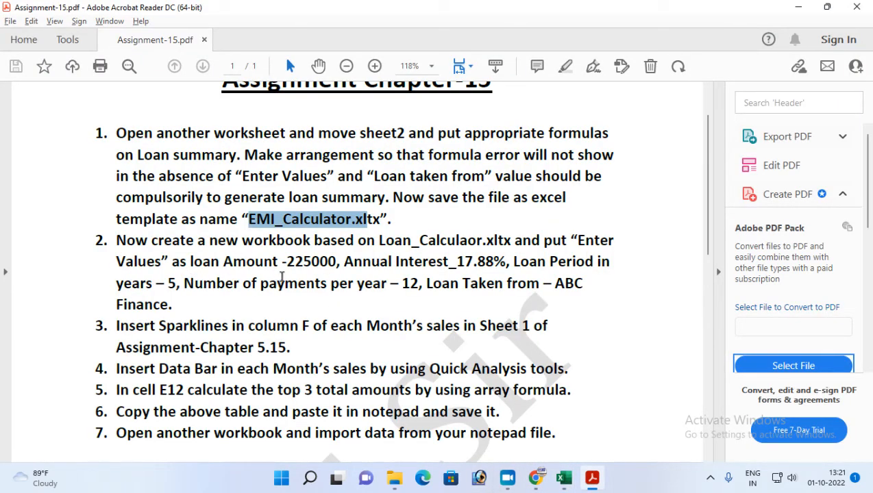
{"action": "key", "text": "alt+Tab"}
Enter the loan amount 225000 in D3 and autofit column D to show it.
{"action": "type", "text": "225000"}
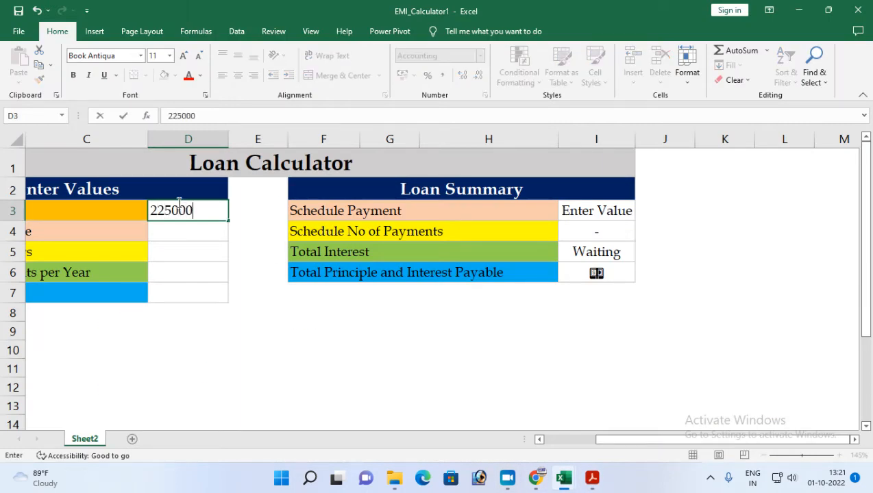
{"action": "key", "text": "Return"}
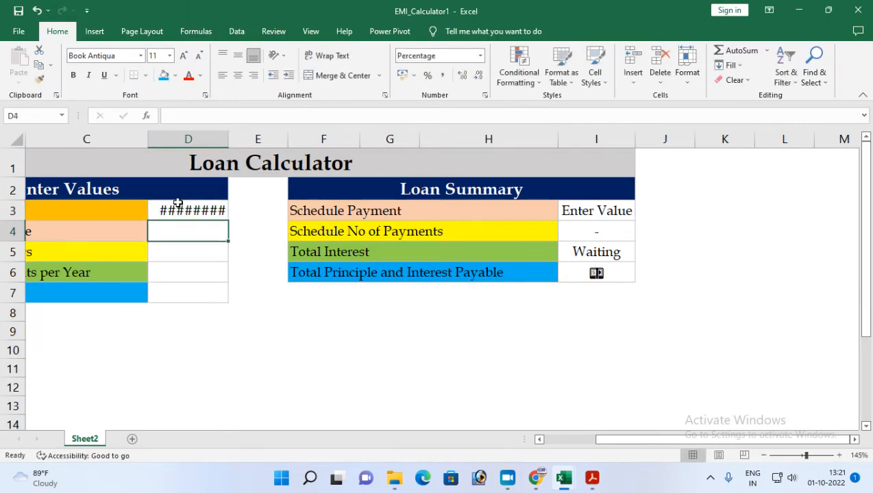
{"action": "double_click", "coordinate": [229, 139]}
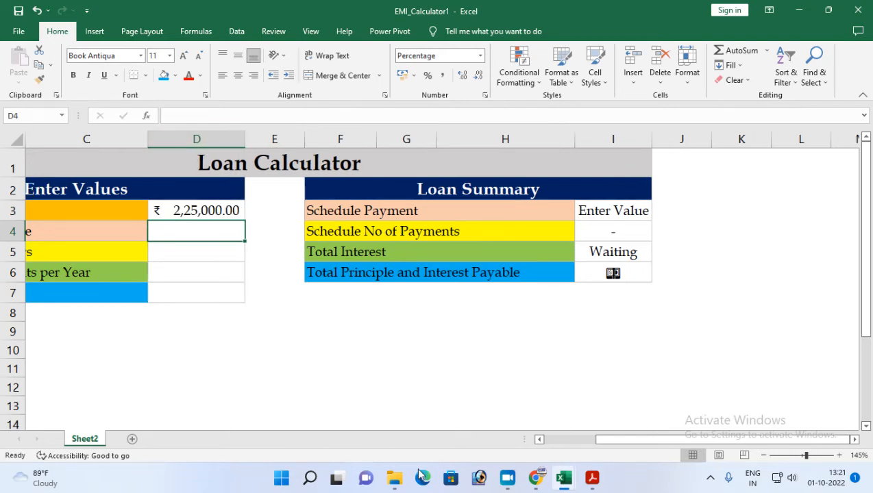
Look up the annual interest rate in the assignment PDF and enter 17.88% in D4.
{"action": "left_click", "coordinate": [592, 477]}
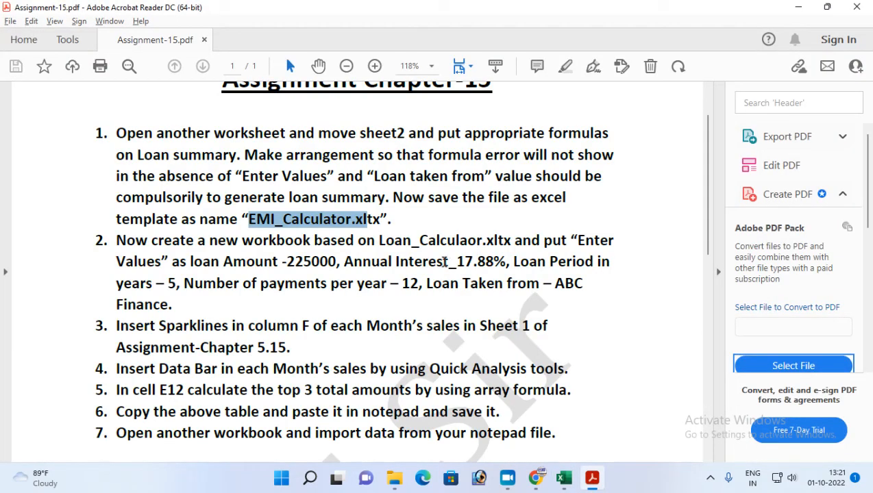
{"action": "left_click", "coordinate": [593, 482]}
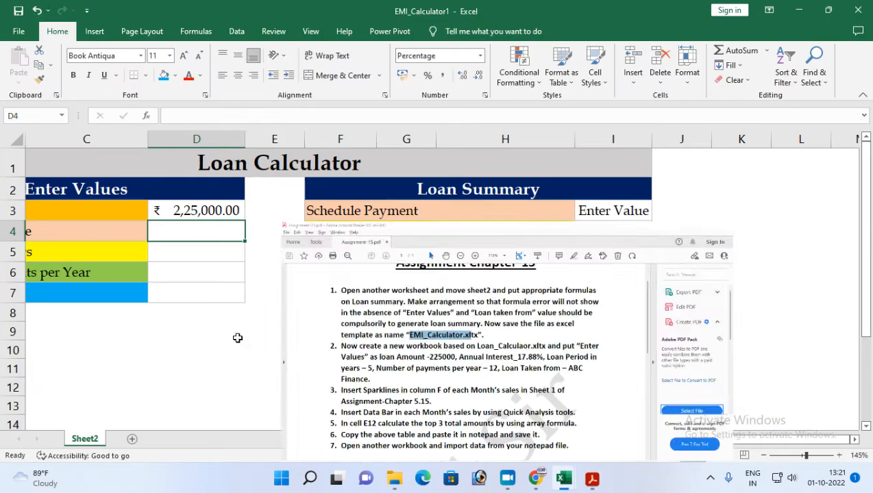
{"action": "type", "text": "17.883"}
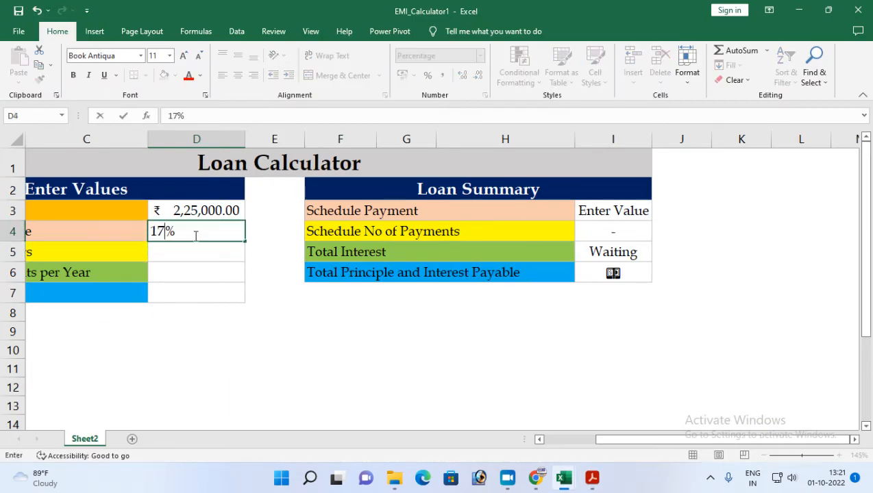
{"action": "key", "text": "BackSpace"}
{"action": "key", "text": "Return"}
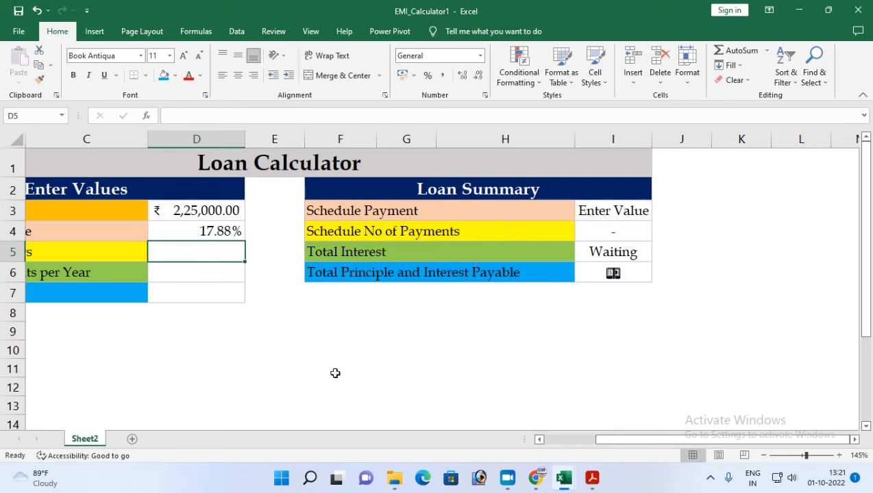
Check the remaining inputs in the assignment PDF and enter 5 in D5, 12 in D6 and ABC Finance in D7.
{"action": "left_click", "coordinate": [592, 478]}
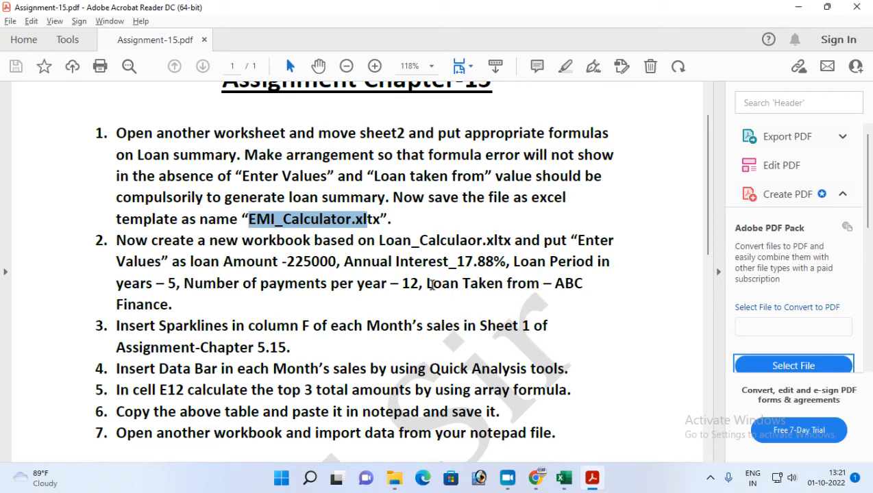
{"action": "left_click", "coordinate": [564, 478]}
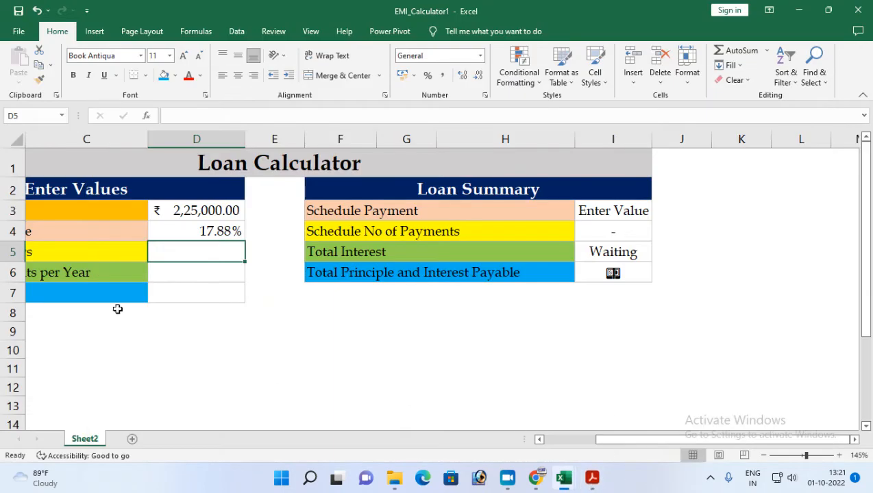
{"action": "type", "text": "5"}
{"action": "key", "text": "Return"}
{"action": "type", "text": "12"}
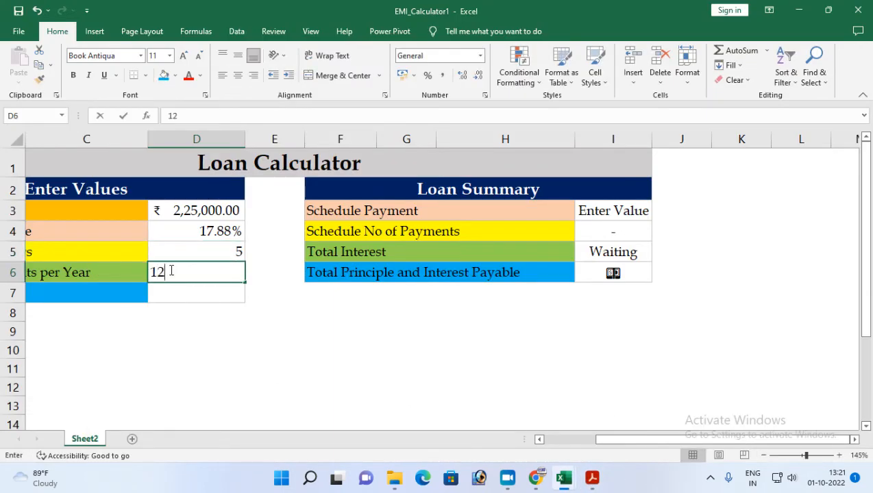
{"action": "key", "text": "Return"}
{"action": "type", "text": "ABC"}
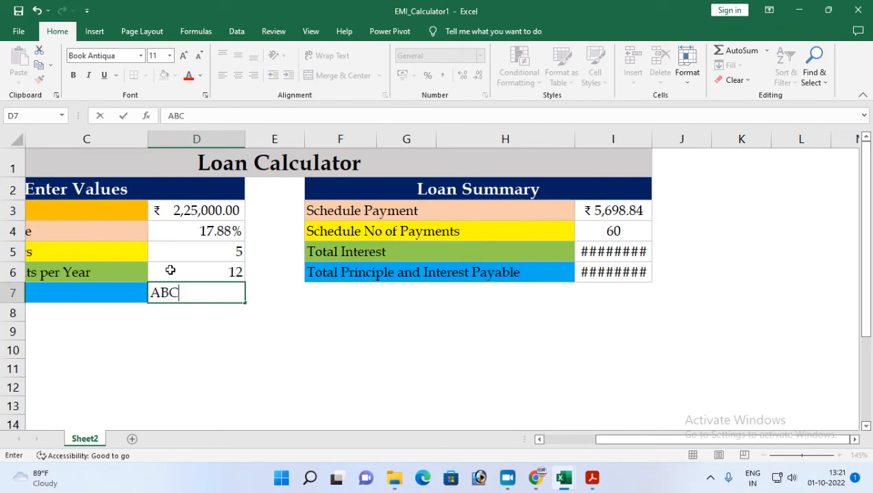
{"action": "type", "text": " Finance"}
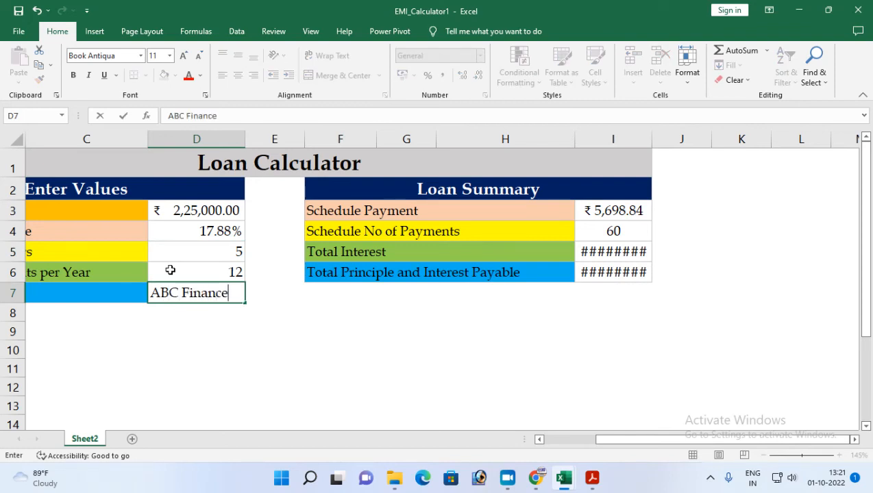
{"action": "key", "text": "Return"}
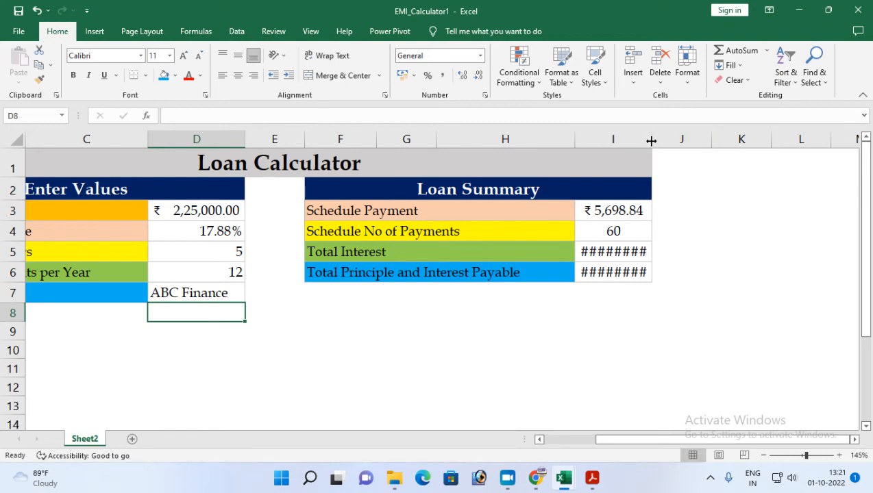
Widen column I to show the loan summary amounts in full, and close the workbook without saving.
{"action": "left_click_drag", "start_coordinate": [651, 140], "coordinate": [663, 141]}
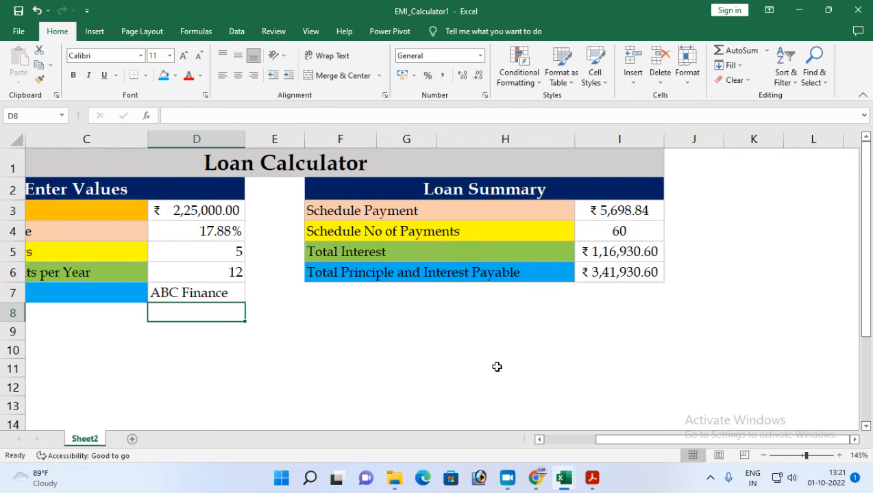
{"action": "key", "text": "ctrl+w"}
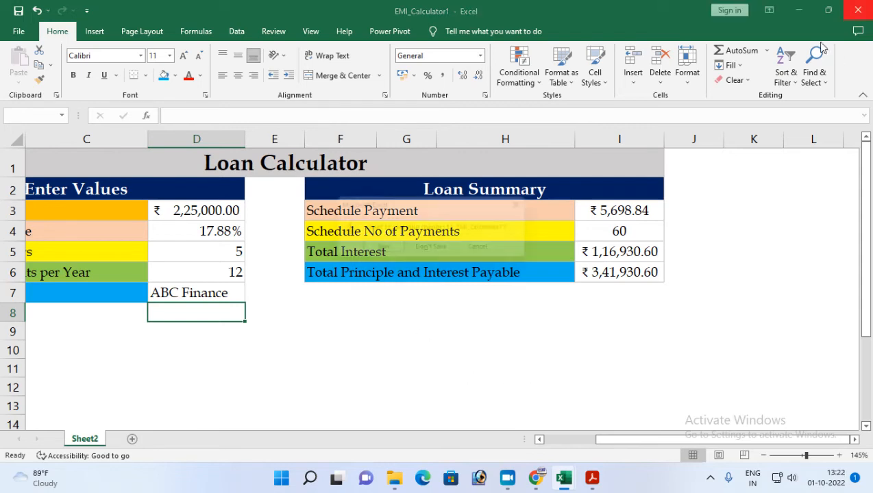
{"action": "left_click", "coordinate": [432, 250]}
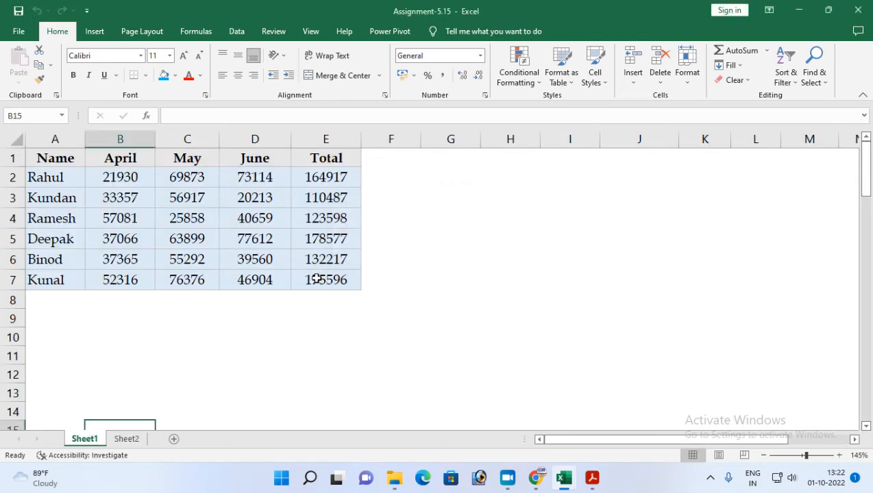
Create another new workbook from the personal template EMI_Calculator.
{"action": "left_click", "coordinate": [18, 32]}
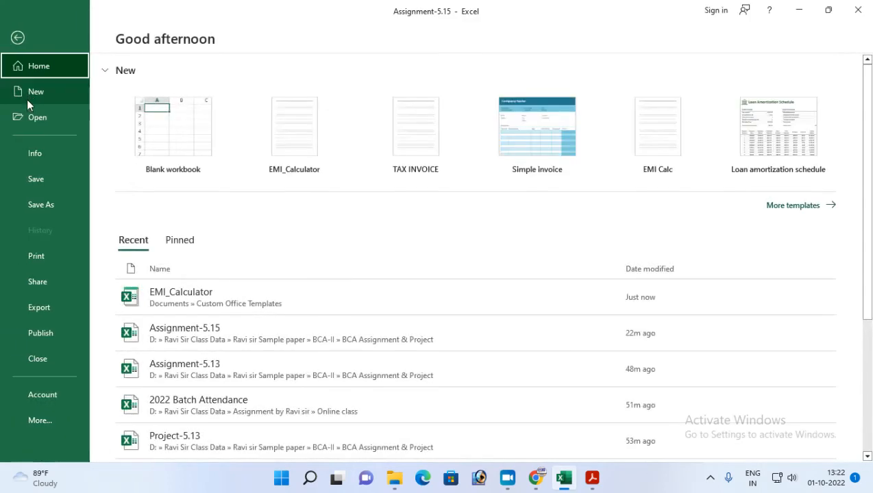
{"action": "left_click", "coordinate": [27, 97]}
{"action": "scroll", "coordinate": [254, 404], "scroll_direction": "down", "scroll_amount": 3}
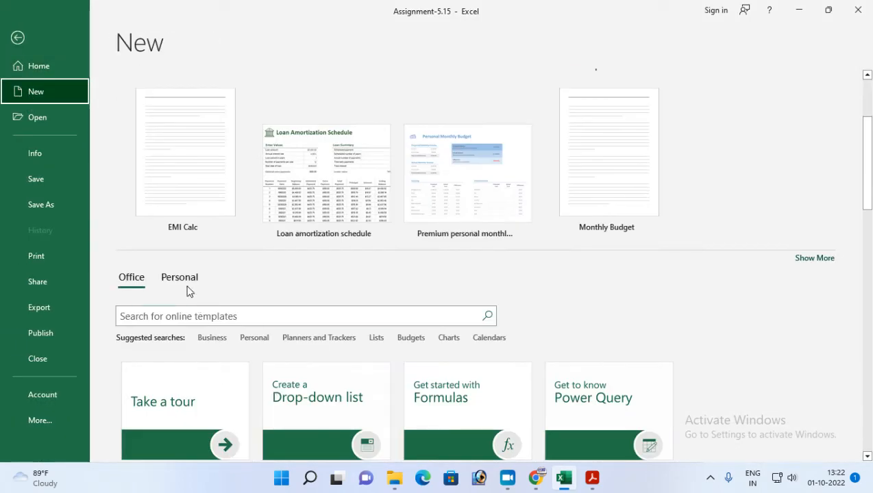
{"action": "left_click", "coordinate": [180, 278]}
{"action": "scroll", "coordinate": [337, 393], "scroll_direction": "down", "scroll_amount": 4}
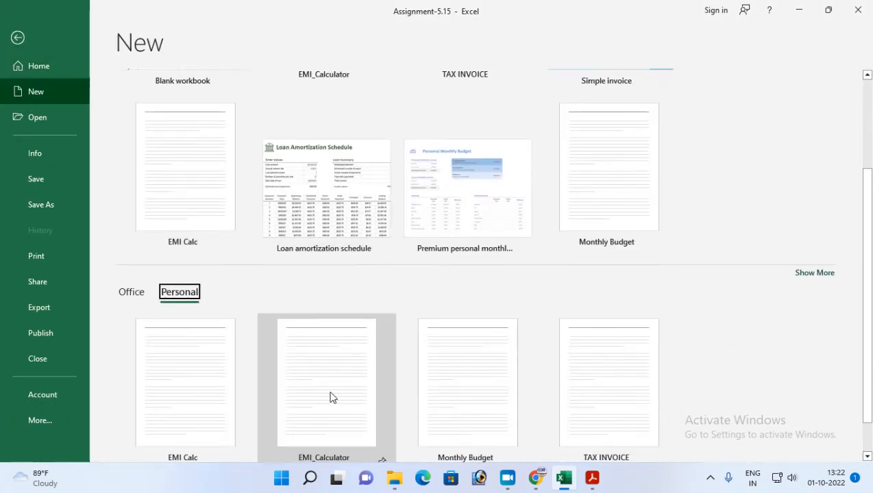
{"action": "left_click", "coordinate": [322, 370]}
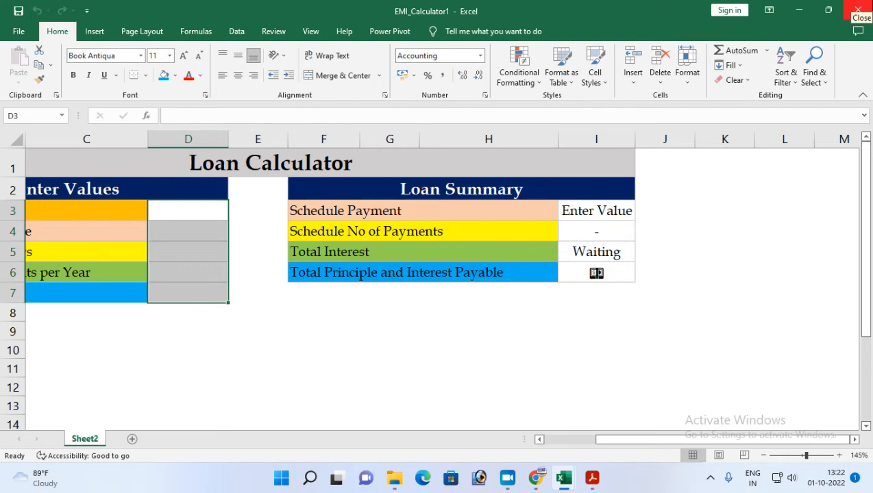
Close the new loan calculator workbook and read the sparkline task in the assignment PDF.
{"action": "left_click", "coordinate": [858, 10]}
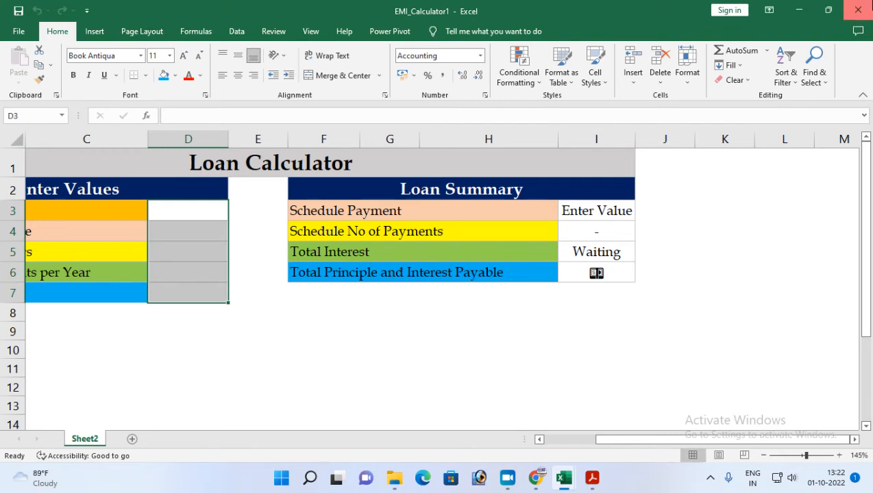
{"action": "left_click", "coordinate": [586, 483]}
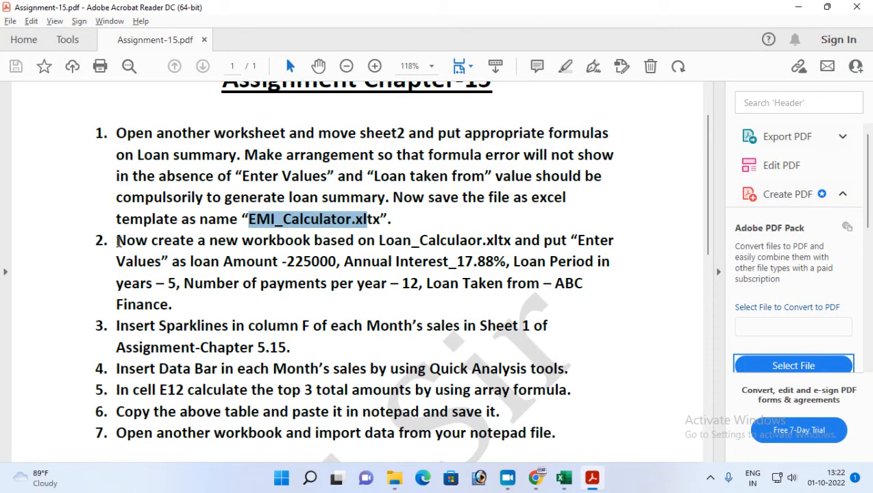
{"action": "scroll", "coordinate": [260, 296], "scroll_direction": "down", "scroll_amount": 1}
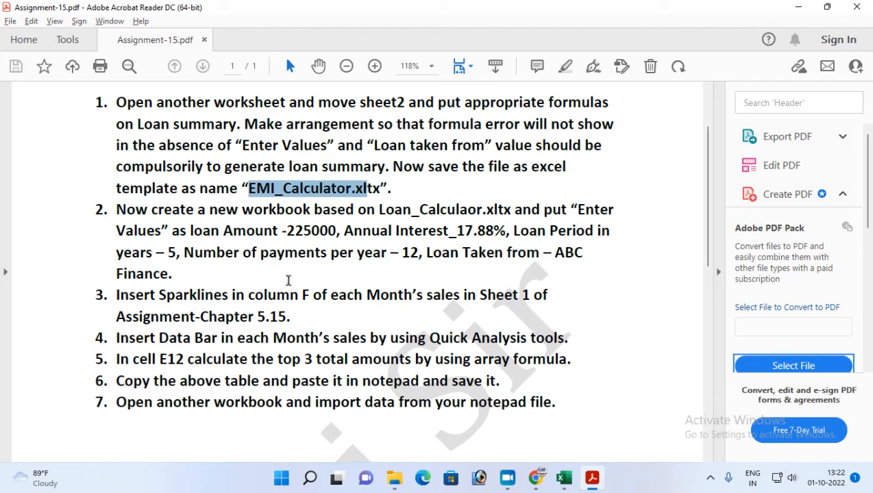
{"action": "scroll", "coordinate": [287, 281], "scroll_direction": "down", "scroll_amount": 2}
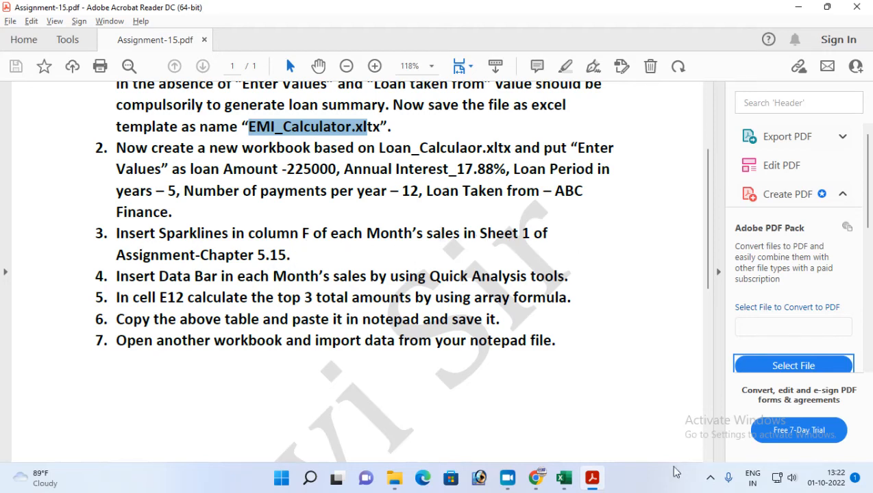
Switch to the Assignment-5.15 workbook and enter the header Sparkline in cell F1 of Sheet1.
{"action": "left_click", "coordinate": [564, 478]}
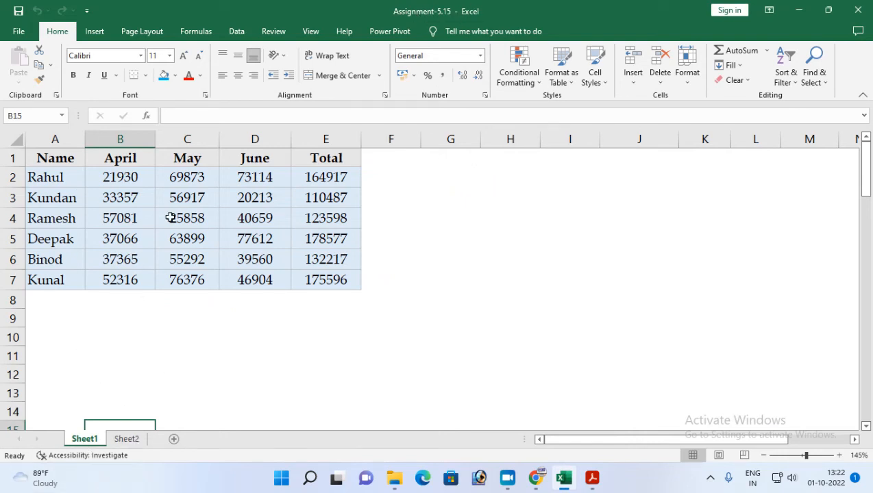
{"action": "left_click", "coordinate": [381, 174]}
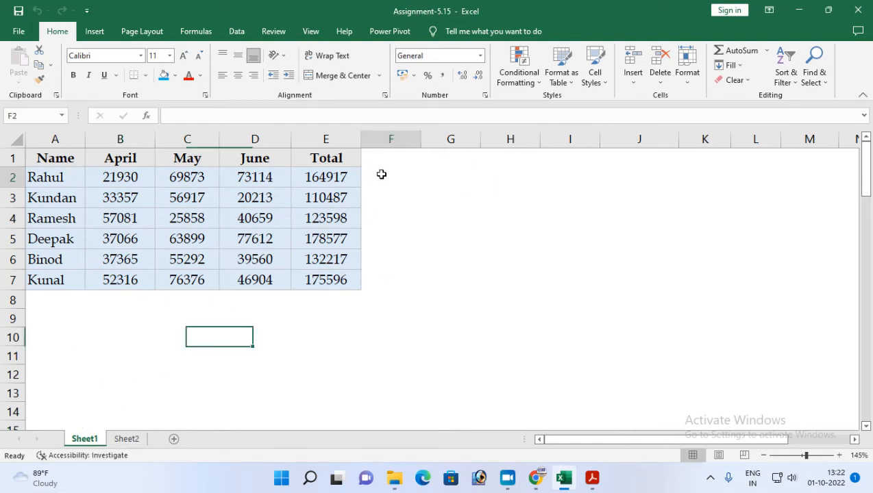
{"action": "left_click", "coordinate": [382, 158]}
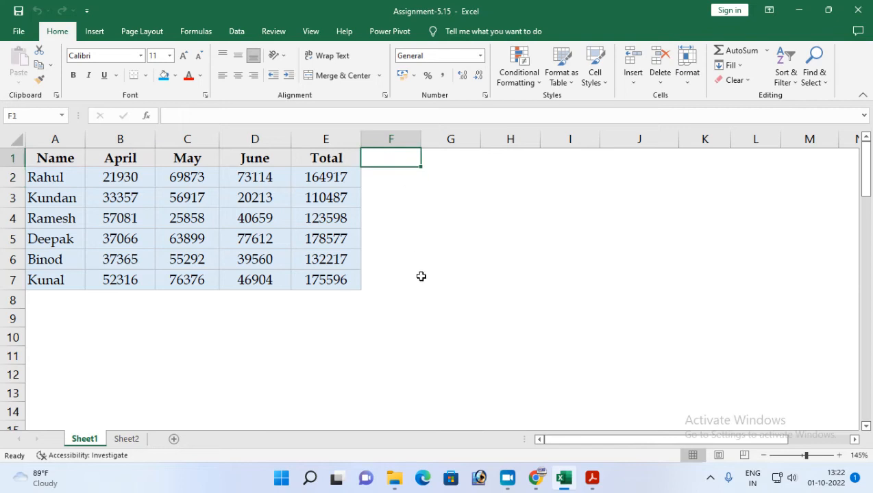
{"action": "type", "text": "Sparkline"}
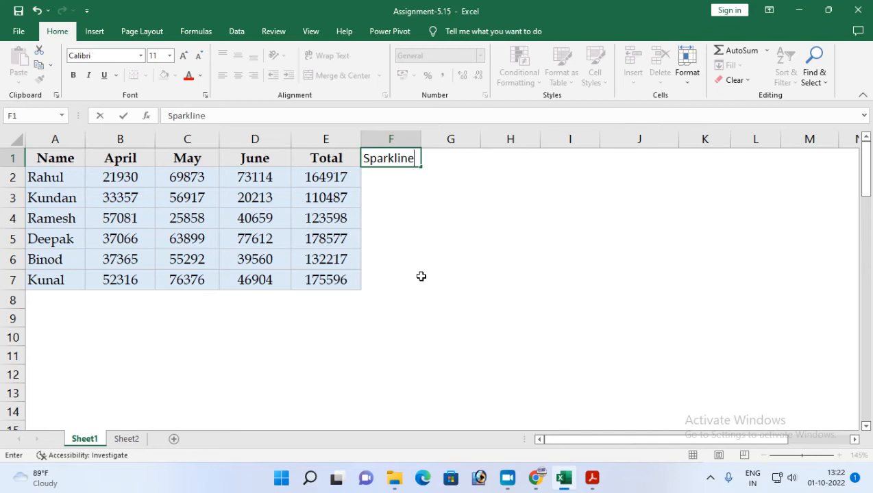
{"action": "key", "text": "Return"}
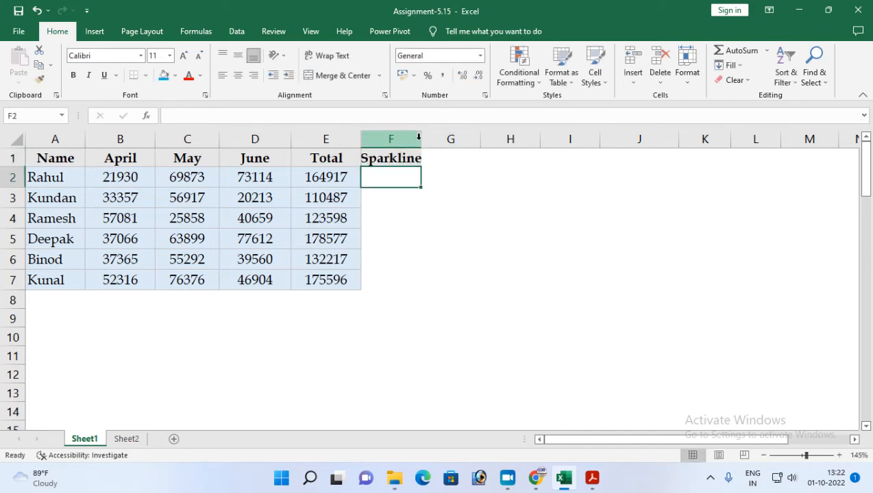
Recheck the sparkline task in the assignment PDF and insert a column sparkline in F2 using data range B2:D2.
{"action": "left_click", "coordinate": [592, 477]}
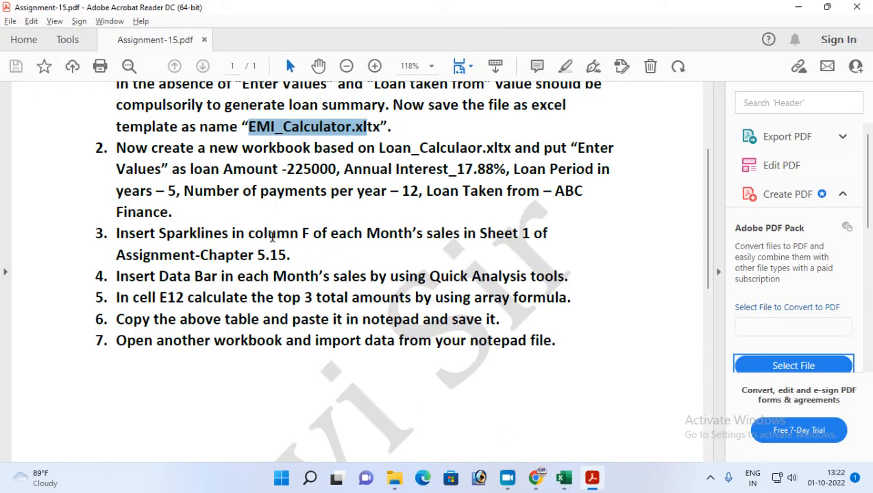
{"action": "key", "text": "alt+Tab"}
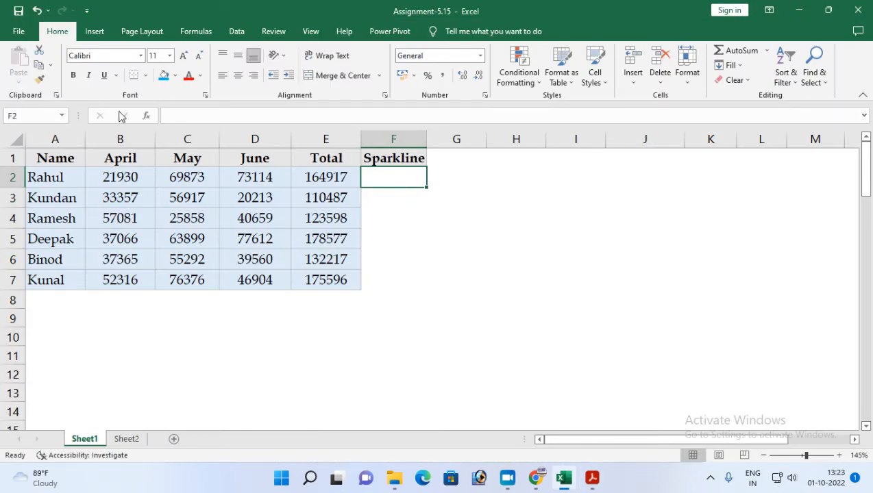
{"action": "left_click", "coordinate": [96, 31]}
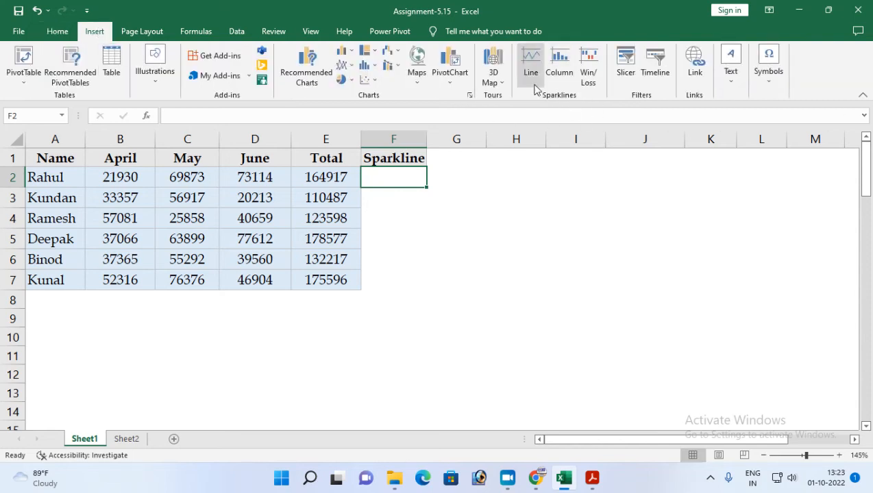
{"action": "left_click", "coordinate": [592, 479]}
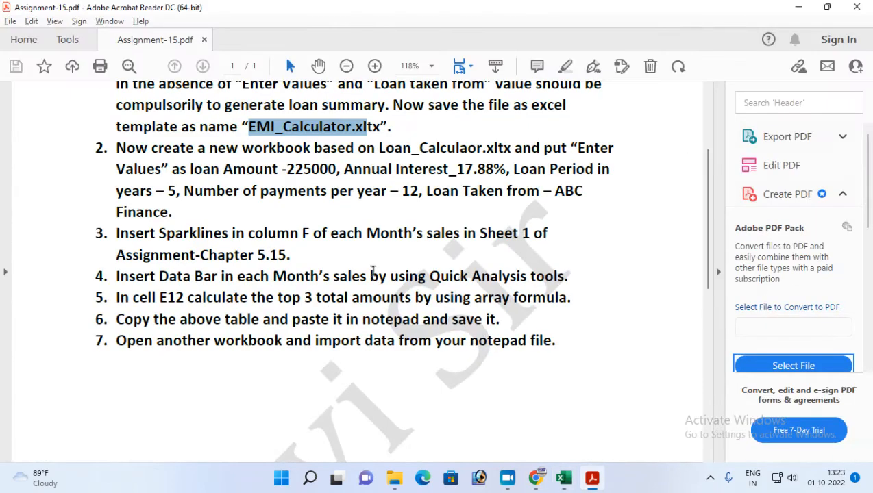
{"action": "left_click", "coordinate": [592, 479]}
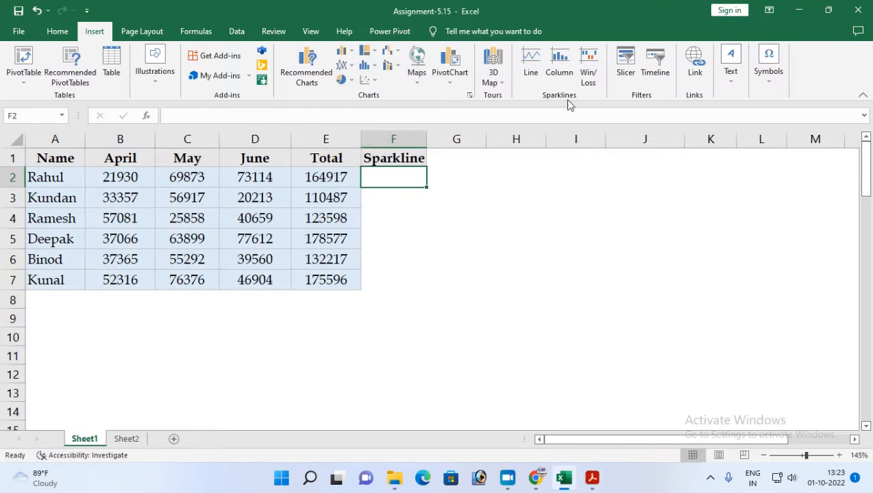
{"action": "left_click", "coordinate": [557, 70]}
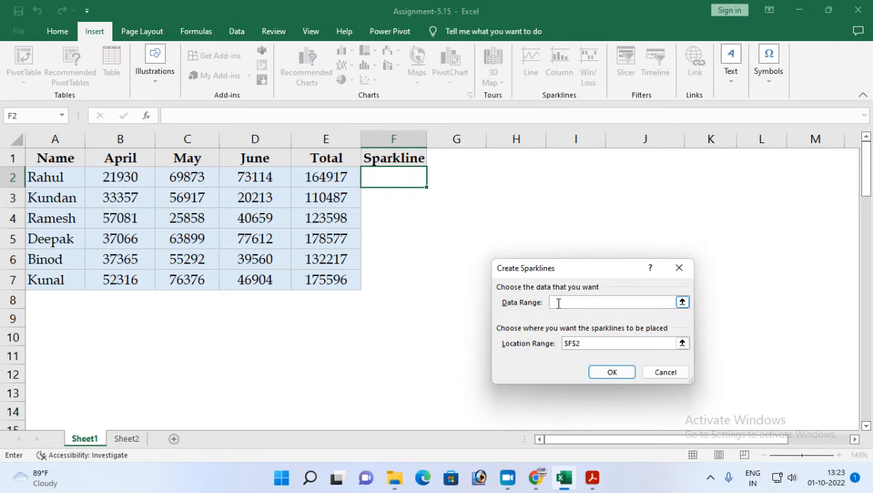
{"action": "left_click_drag", "start_coordinate": [111, 175], "coordinate": [250, 176]}
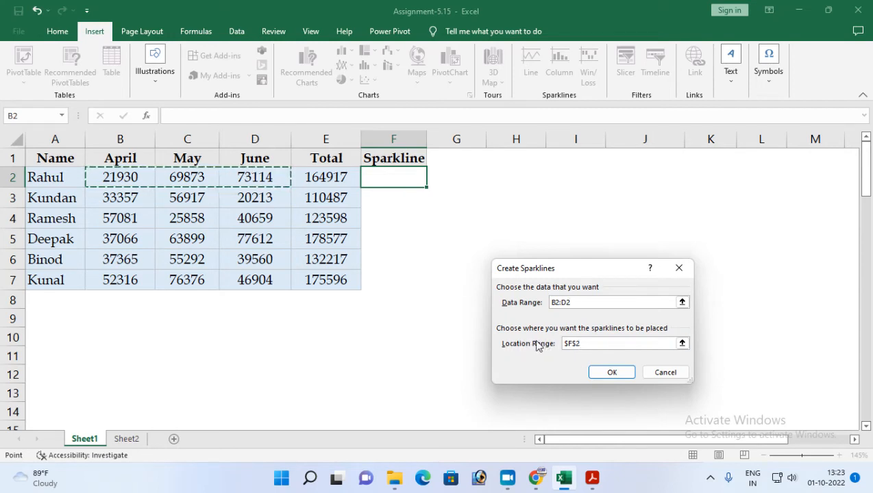
{"action": "left_click", "coordinate": [673, 343]}
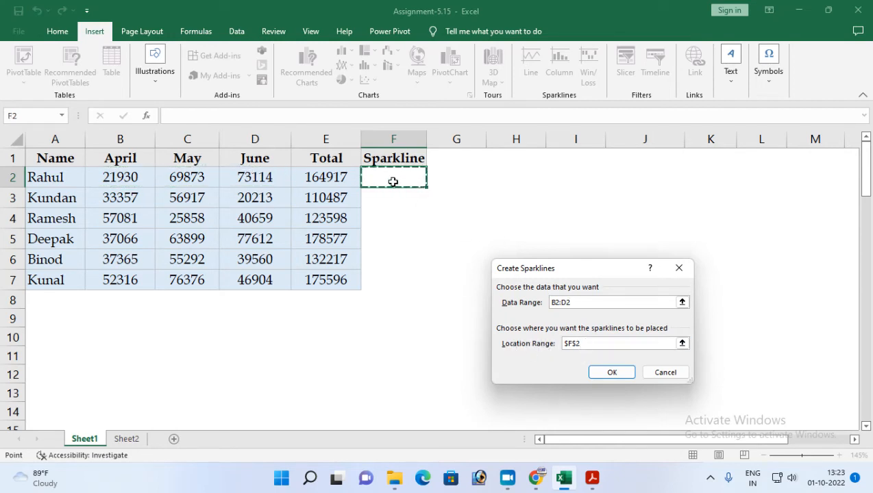
{"action": "left_click", "coordinate": [611, 372]}
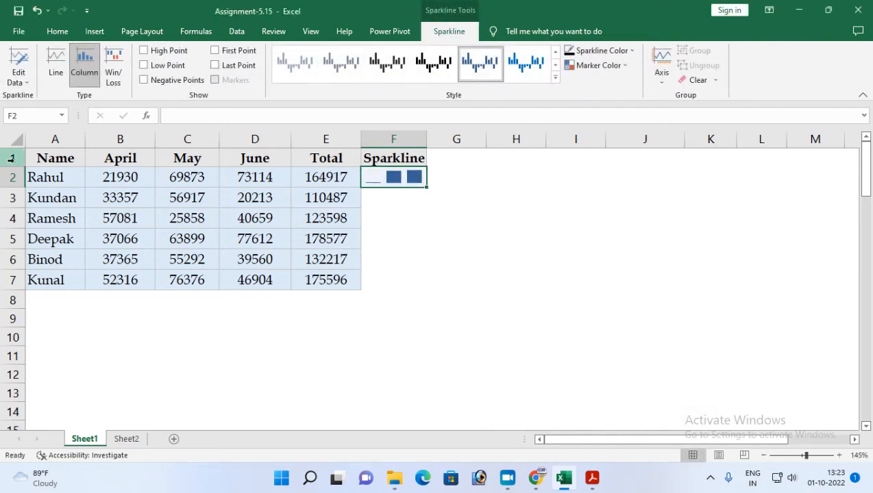
Fill the F2 sparkline down to F7, try the available sparkline types and set the group to Line.
{"action": "left_click_drag", "start_coordinate": [426, 187], "coordinate": [429, 288]}
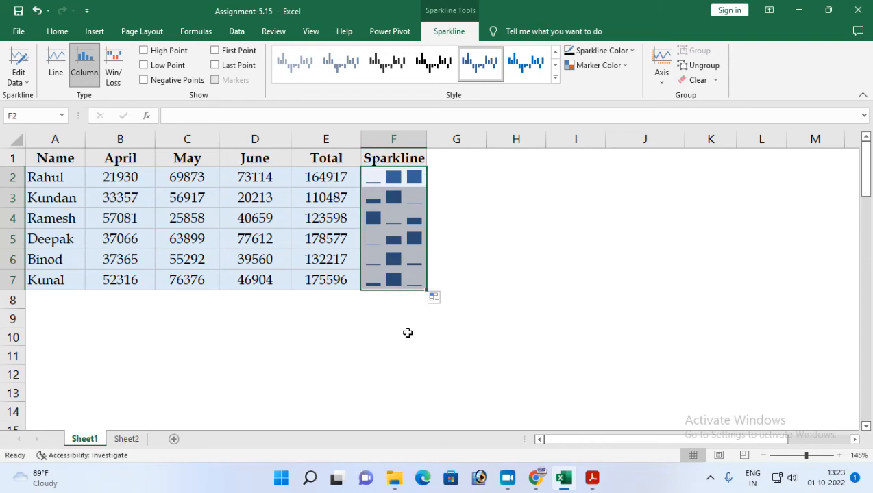
{"action": "left_click", "coordinate": [56, 74]}
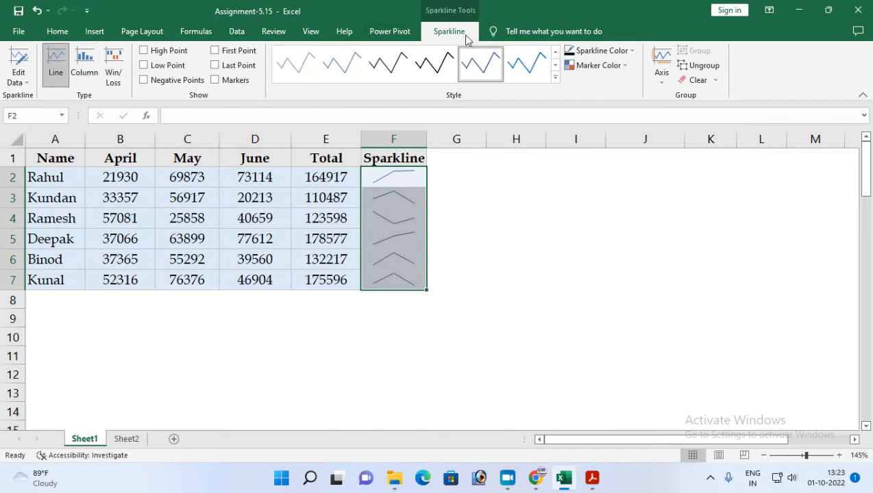
{"action": "left_click", "coordinate": [84, 68]}
{"action": "left_click", "coordinate": [114, 68]}
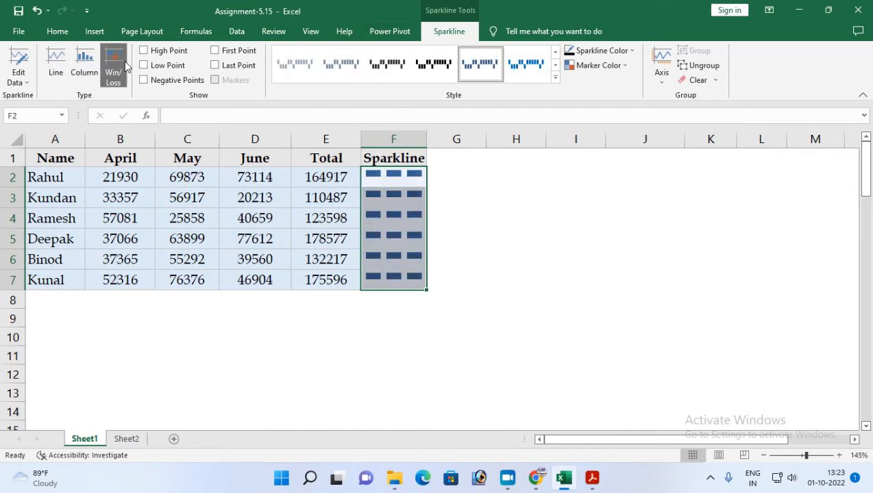
{"action": "left_click", "coordinate": [56, 68]}
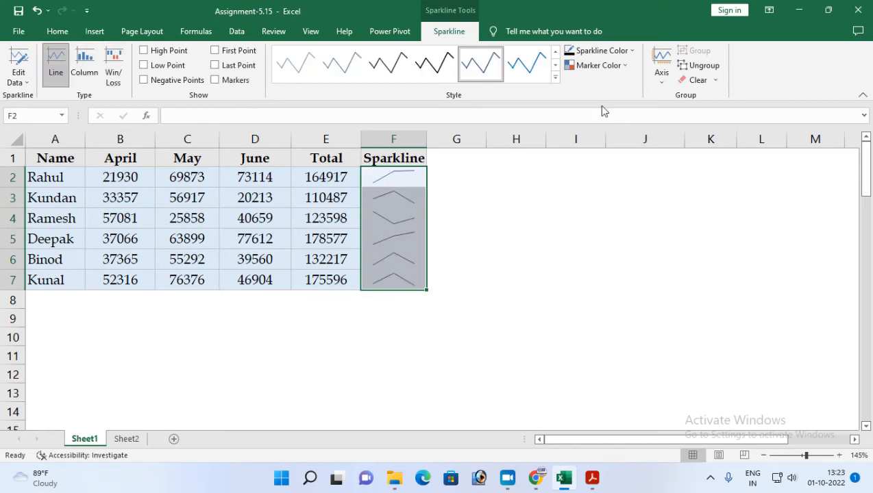
Apply the black line style to the sparklines and show their High Point, Last Point and Low Point.
{"action": "left_click", "coordinate": [555, 77]}
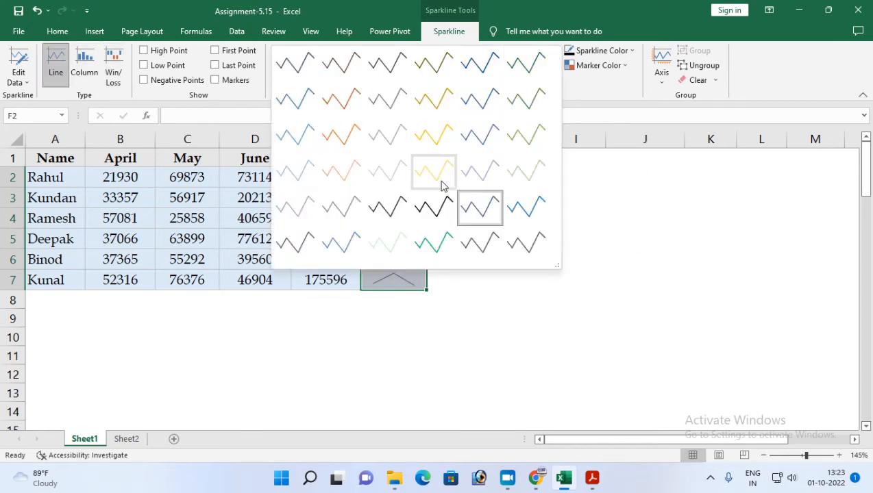
{"action": "left_click", "coordinate": [435, 214]}
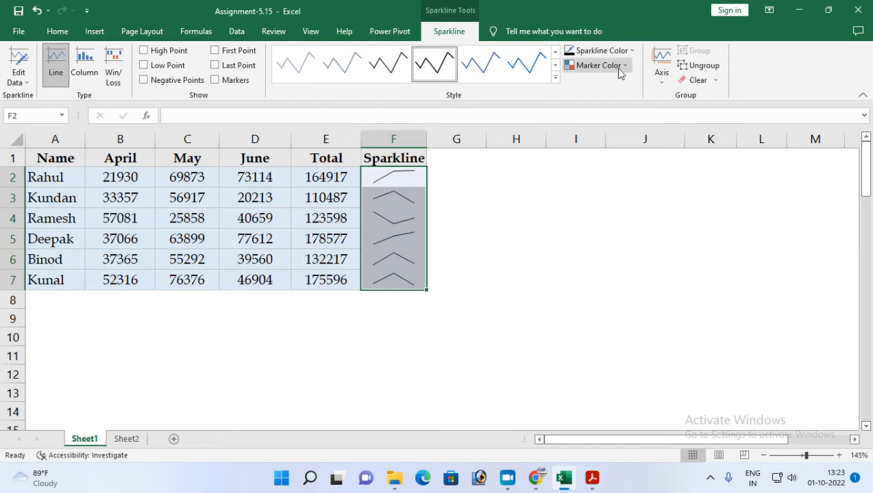
{"action": "left_click", "coordinate": [158, 53]}
{"action": "left_click", "coordinate": [216, 65]}
{"action": "left_click", "coordinate": [155, 66]}
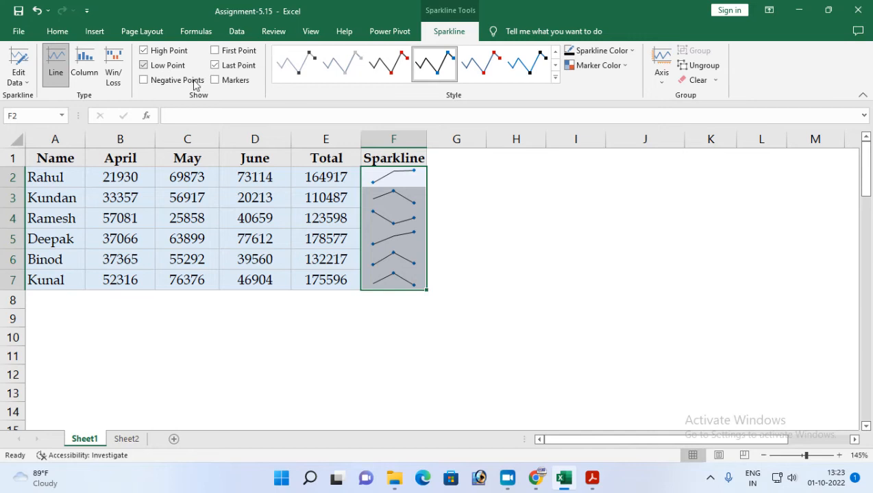
Color the sparklines' High Point markers green and their First Point markers blue.
{"action": "left_click", "coordinate": [597, 65]}
{"action": "mouse_move", "coordinate": [613, 112]}
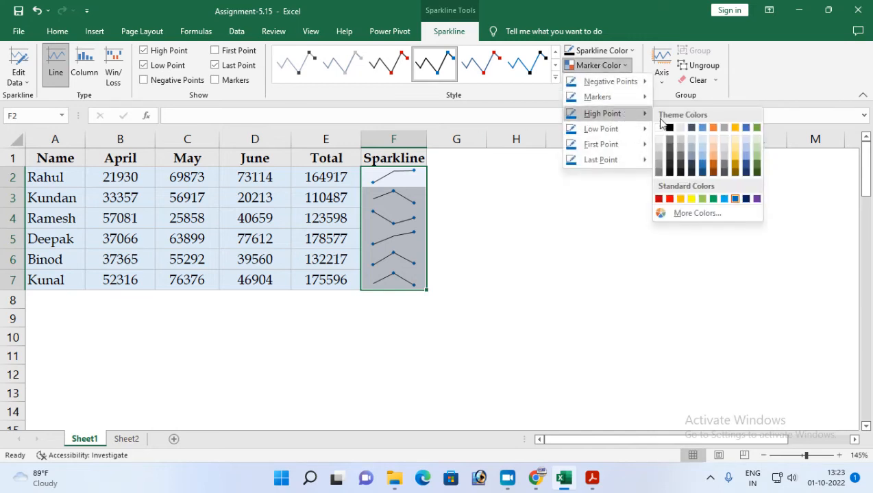
{"action": "left_click", "coordinate": [757, 129]}
{"action": "left_click", "coordinate": [622, 66]}
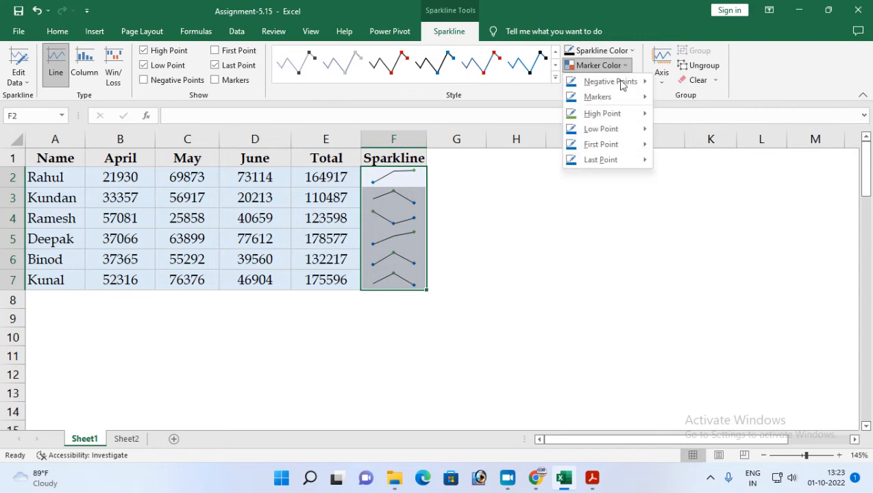
{"action": "mouse_move", "coordinate": [591, 98]}
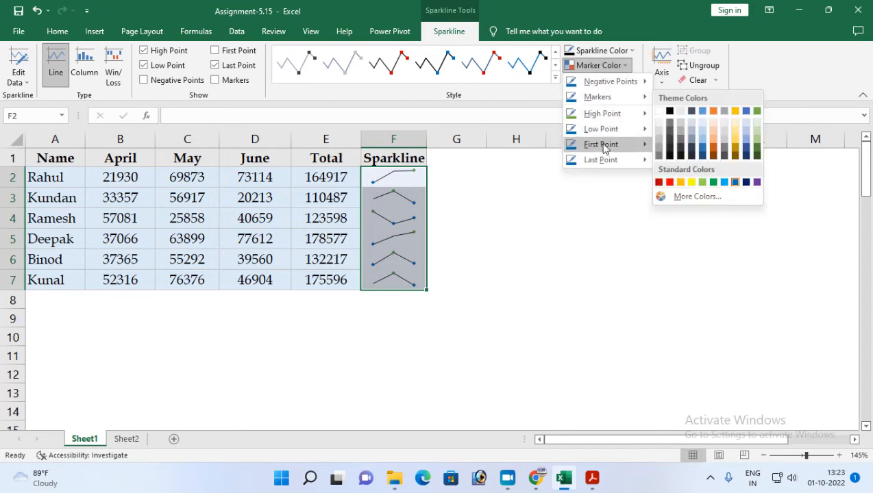
{"action": "mouse_move", "coordinate": [609, 144]}
{"action": "left_click", "coordinate": [702, 159]}
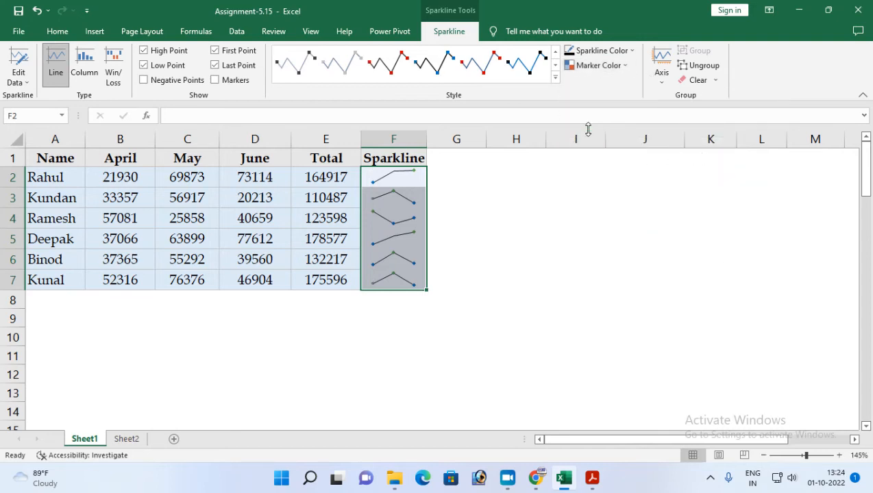
Color the sparklines' Low Point markers orange.
{"action": "left_click", "coordinate": [598, 65]}
{"action": "mouse_move", "coordinate": [634, 130]}
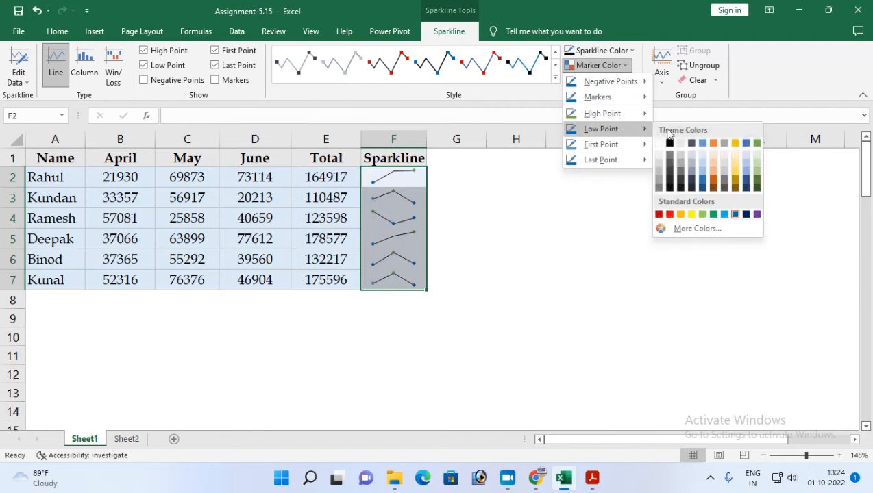
{"action": "left_click", "coordinate": [678, 214]}
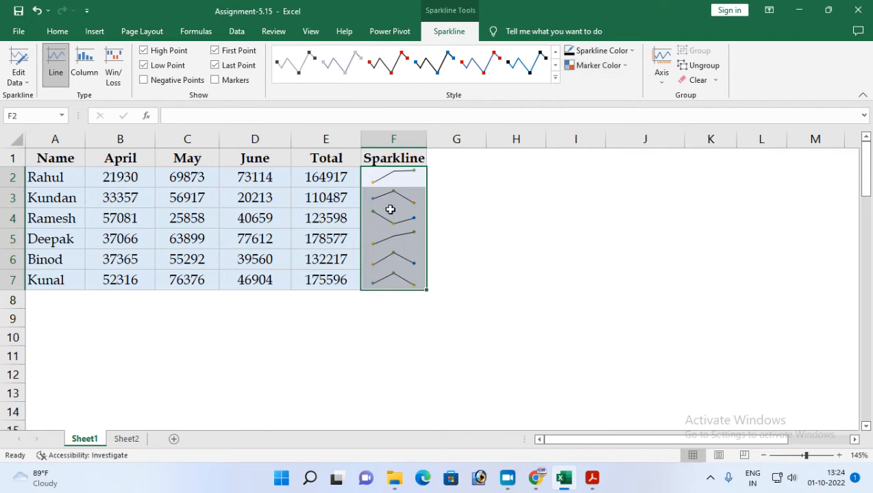
Apply all borders to the sparkline cells F2:F7.
{"action": "left_click", "coordinate": [384, 274]}
{"action": "left_click_drag", "start_coordinate": [392, 172], "coordinate": [392, 281]}
{"action": "left_click", "coordinate": [57, 30]}
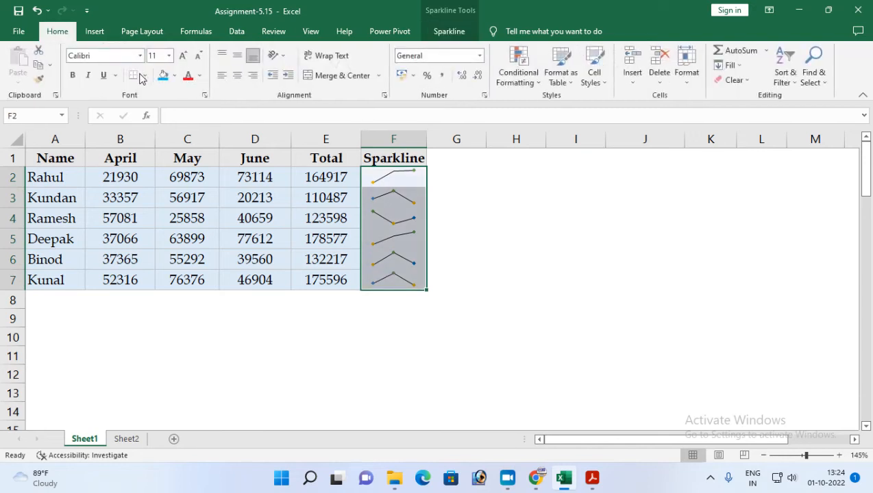
{"action": "left_click", "coordinate": [141, 75]}
{"action": "left_click", "coordinate": [159, 186]}
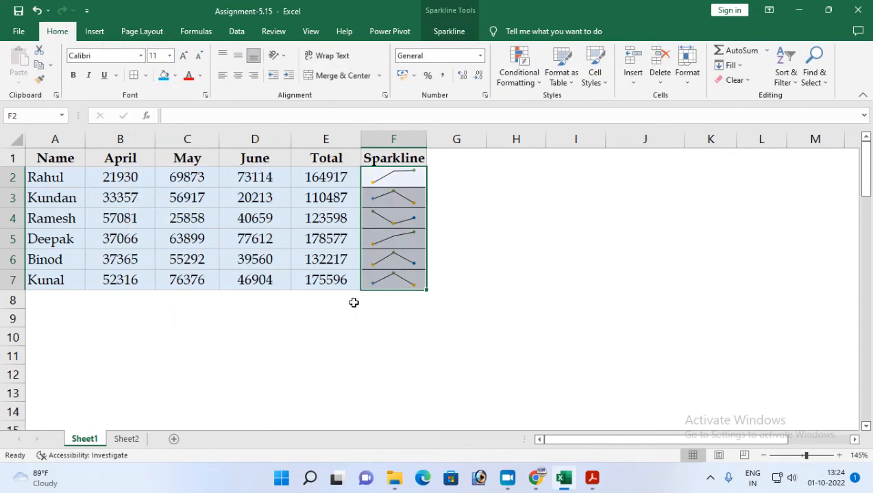
{"action": "left_click", "coordinate": [353, 302]}
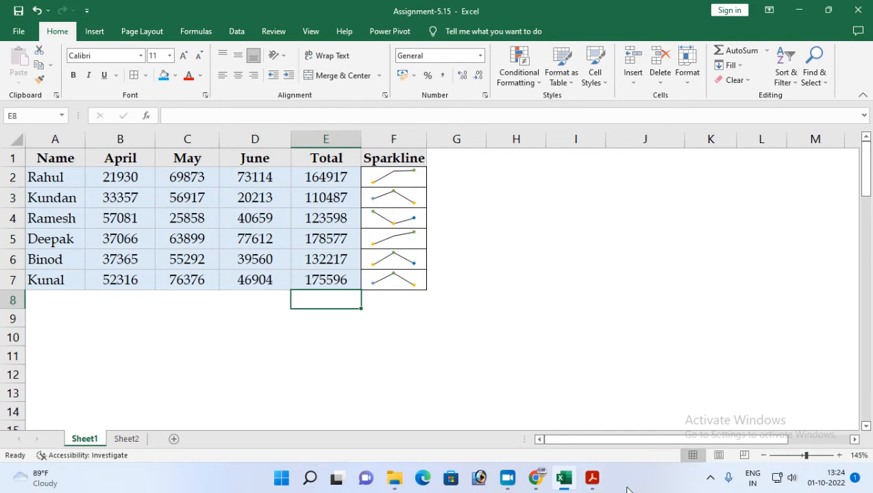
Switch to the Assignment-15 PDF in Acrobat Reader, read task 5 on the top 3 totals, and return to the Excel workbook.
{"action": "left_click", "coordinate": [592, 477]}
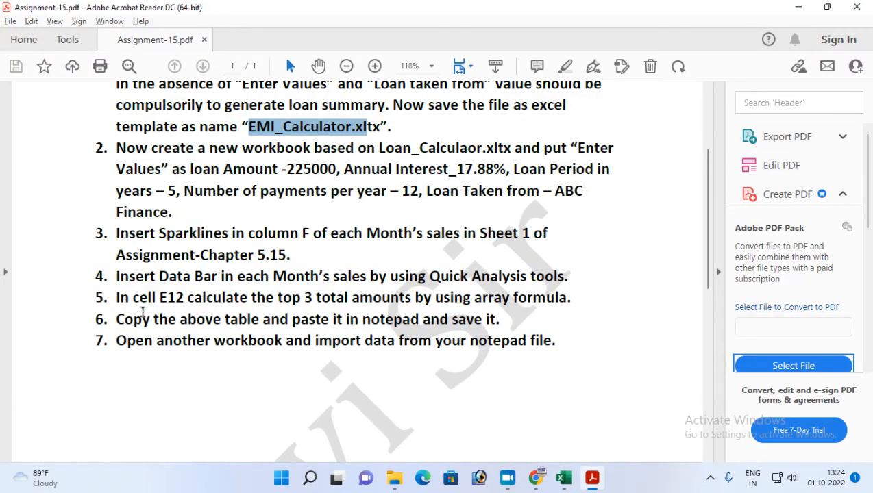
{"action": "left_click_drag", "start_coordinate": [116, 299], "coordinate": [567, 301]}
{"action": "left_click", "coordinate": [564, 478]}
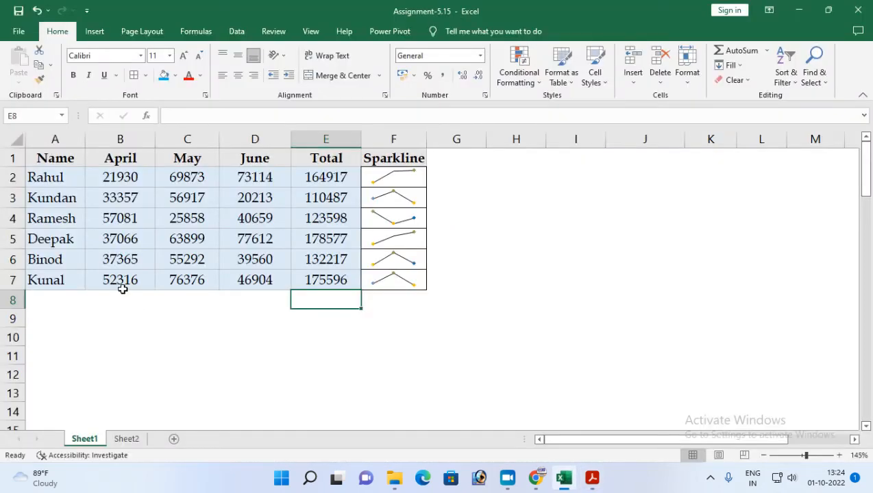
Highlight the top 3 values in Total cells E2:E7 with Light Red Fill with Dark Red Text.
{"action": "left_click_drag", "start_coordinate": [325, 178], "coordinate": [312, 280]}
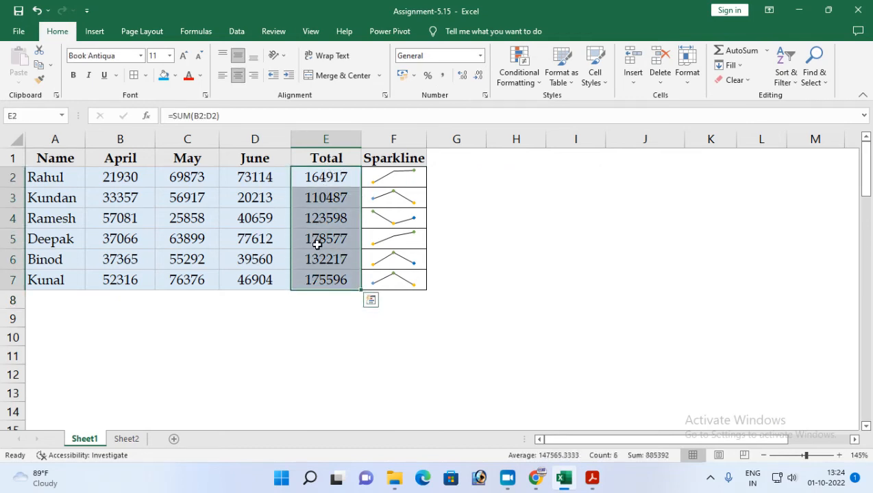
{"action": "left_click_drag", "start_coordinate": [321, 176], "coordinate": [322, 279]}
{"action": "left_click_drag", "start_coordinate": [322, 179], "coordinate": [322, 279]}
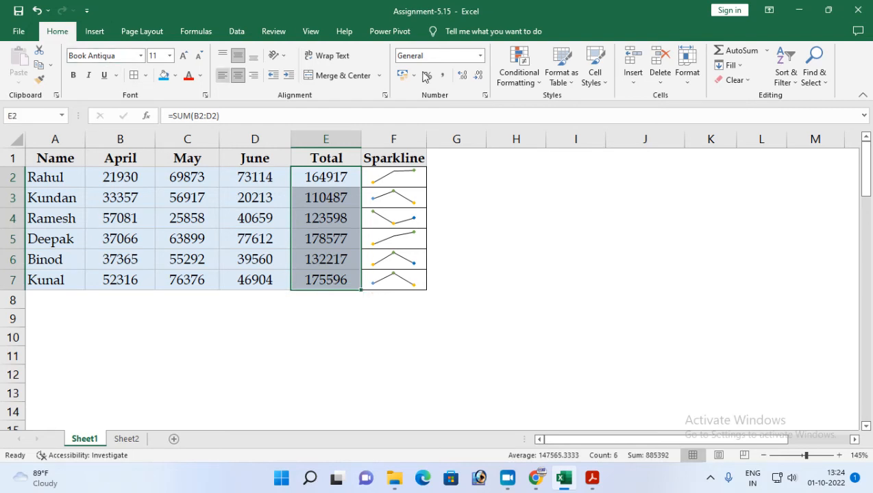
{"action": "left_click", "coordinate": [523, 81]}
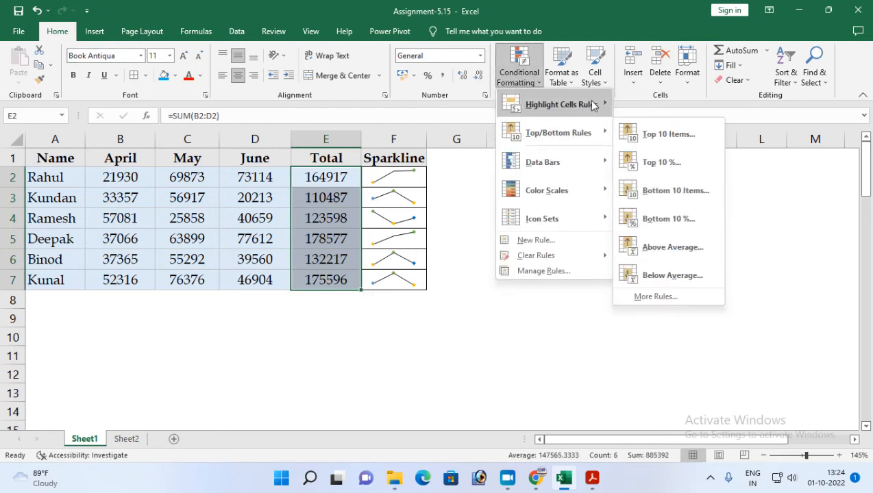
{"action": "mouse_move", "coordinate": [597, 105]}
{"action": "mouse_move", "coordinate": [594, 131]}
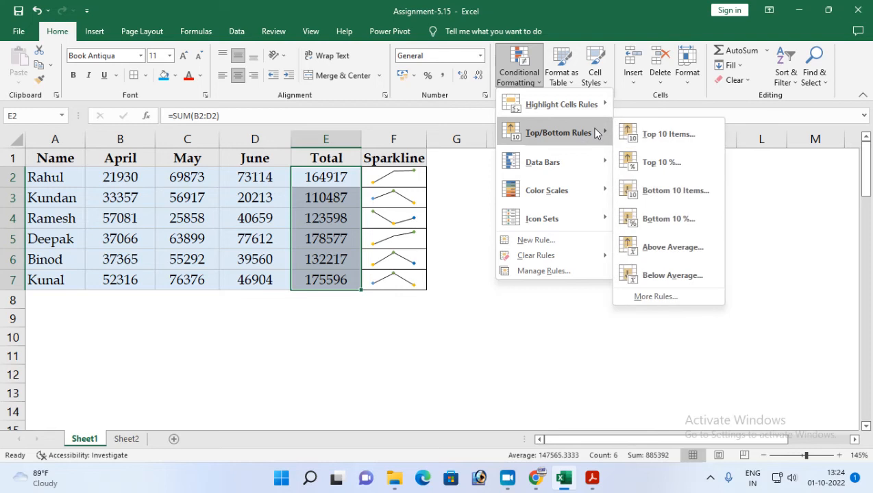
{"action": "left_click", "coordinate": [669, 134]}
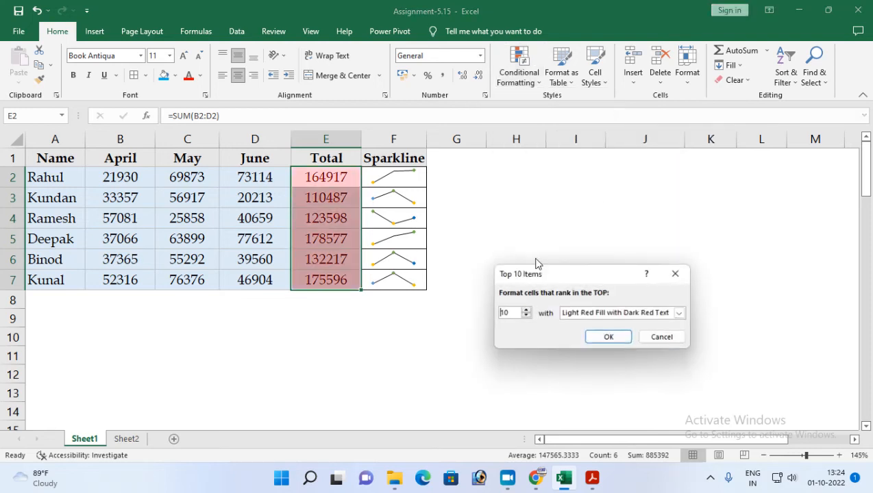
{"action": "left_click", "coordinate": [525, 315]}
{"action": "left_click", "coordinate": [525, 315]}
{"action": "left_click", "coordinate": [526, 315]}
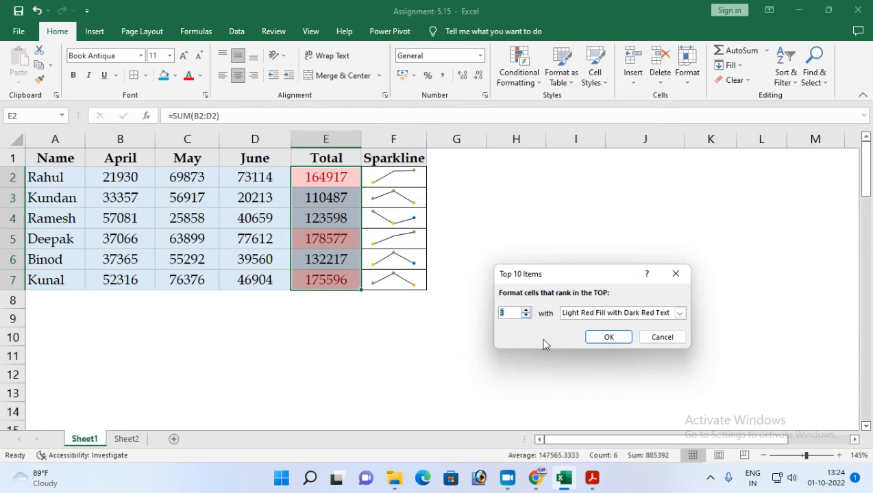
{"action": "left_click", "coordinate": [609, 337]}
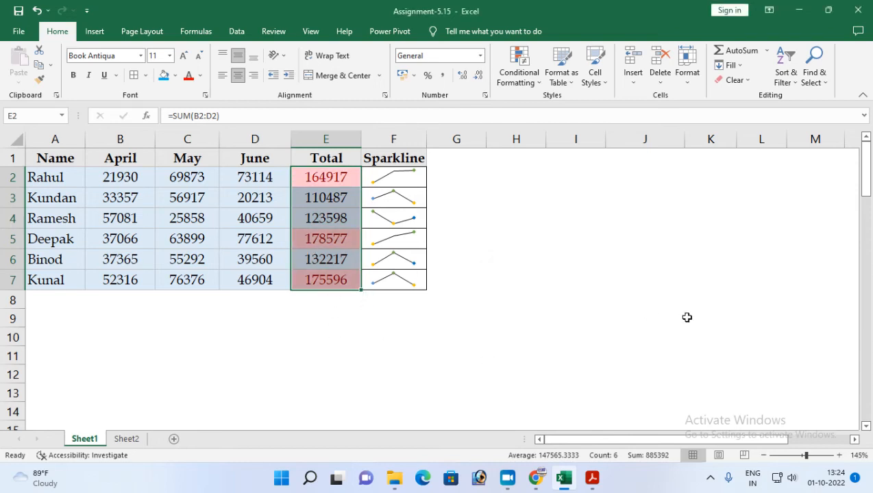
{"action": "left_click", "coordinate": [579, 202]}
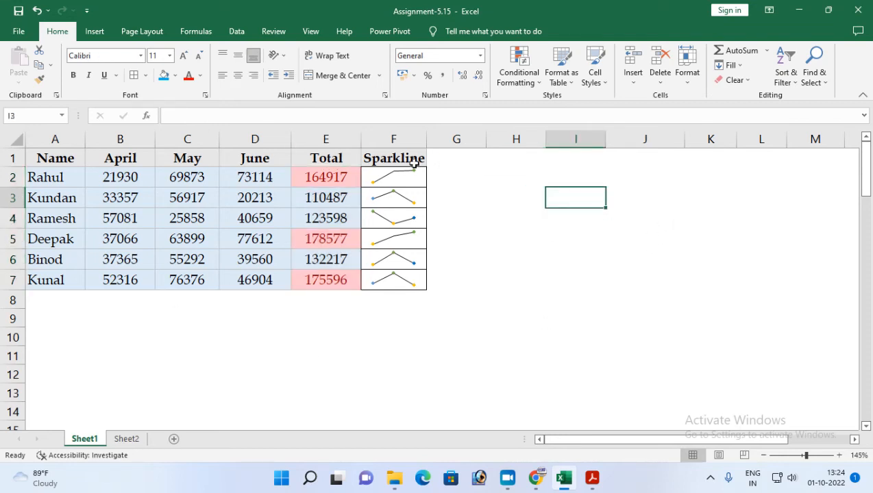
Enter the formula =E2+E5+E7 in cell J3 to add the three highest totals manually.
{"action": "left_click", "coordinate": [325, 367]}
{"action": "left_click", "coordinate": [612, 194]}
{"action": "type", "text": "="}
{"action": "left_click", "coordinate": [328, 173]}
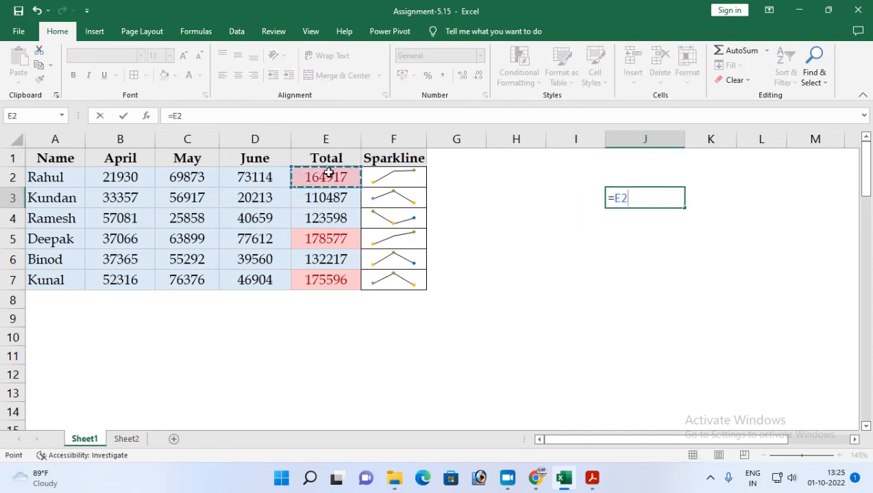
{"action": "type", "text": "+"}
{"action": "left_click", "coordinate": [320, 233]}
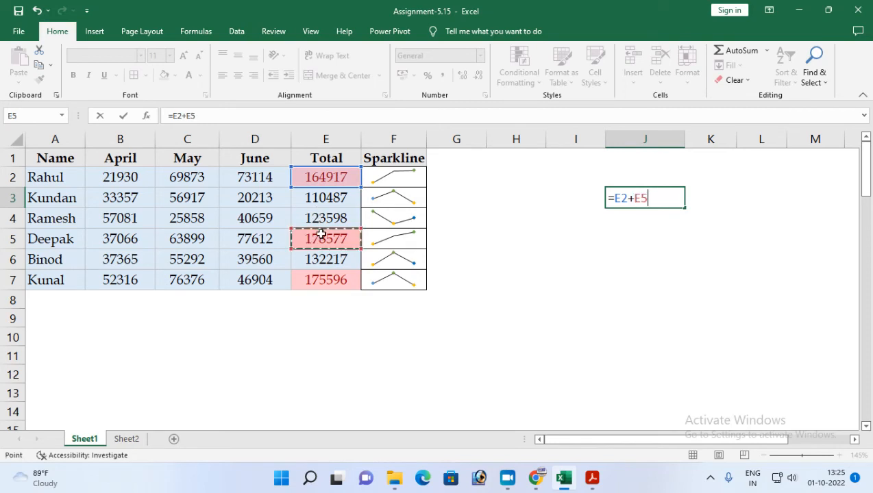
{"action": "type", "text": "+"}
{"action": "left_click", "coordinate": [313, 281]}
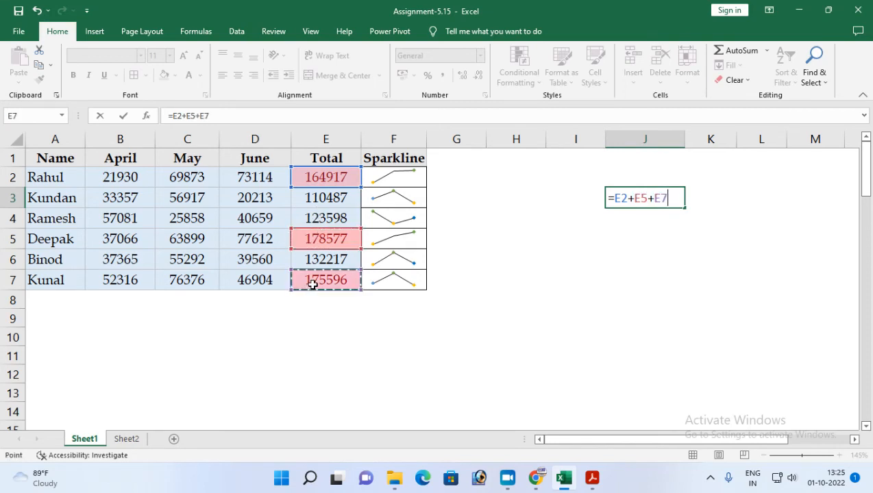
{"action": "key", "text": "Return"}
{"action": "left_click", "coordinate": [639, 197]}
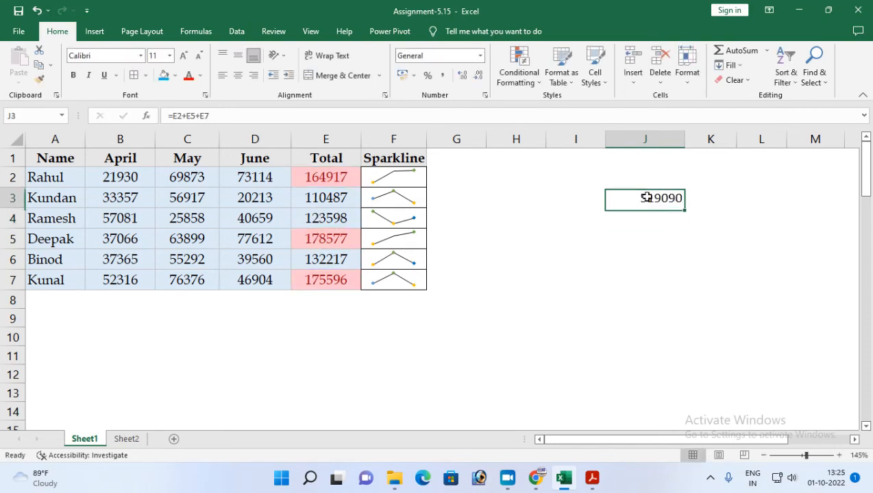
Check the manual addition formula in cell J3 and return to cell E12.
{"action": "left_click", "coordinate": [327, 362]}
{"action": "left_click", "coordinate": [320, 374]}
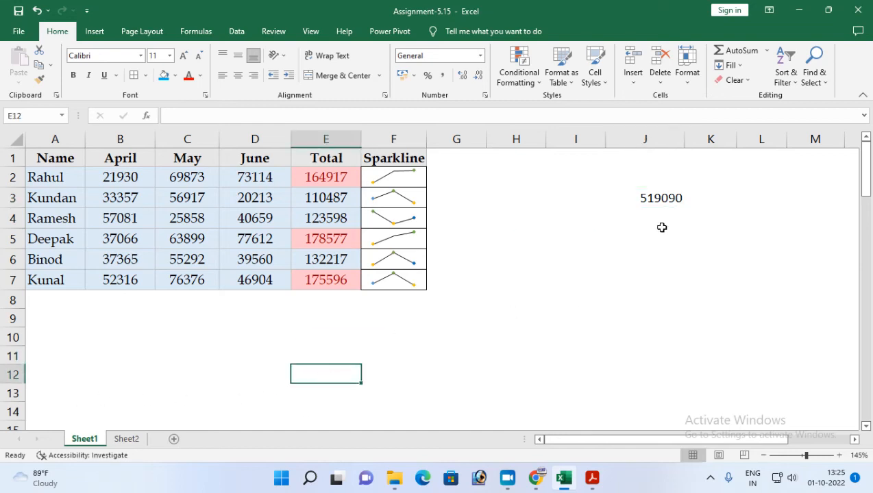
{"action": "left_click", "coordinate": [653, 197]}
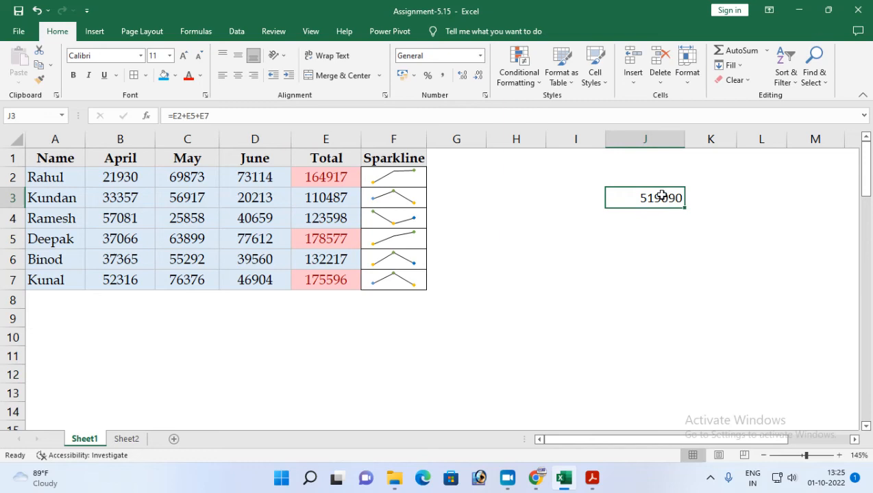
{"action": "double_click", "coordinate": [653, 197]}
{"action": "key", "text": "Escape"}
{"action": "left_click", "coordinate": [324, 362]}
{"action": "left_click", "coordinate": [323, 370]}
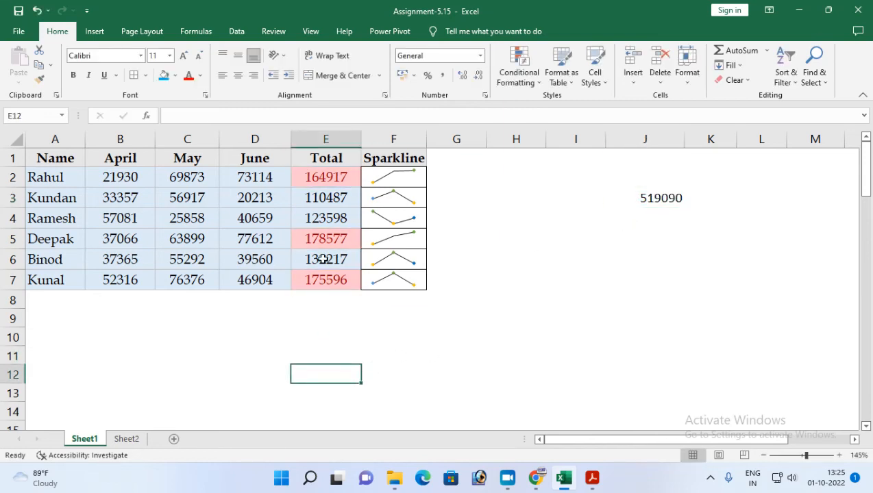
Clear the conditional formatting rules from the Total cells E2:E7.
{"action": "left_click_drag", "start_coordinate": [318, 175], "coordinate": [318, 278]}
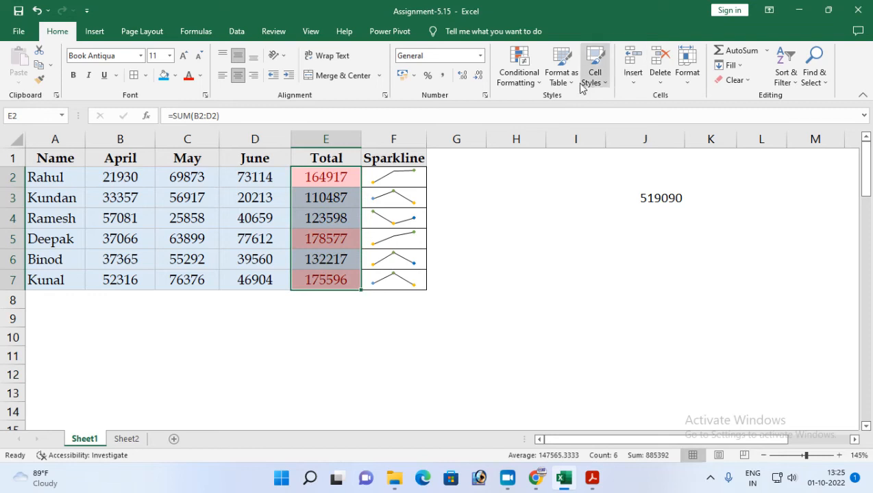
{"action": "left_click", "coordinate": [519, 66]}
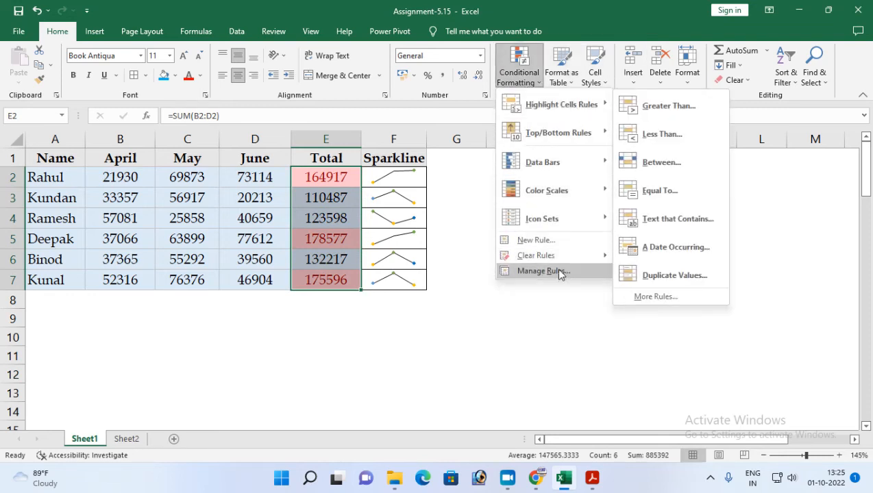
{"action": "mouse_move", "coordinate": [561, 255]}
{"action": "left_click", "coordinate": [643, 256]}
{"action": "left_click", "coordinate": [323, 317]}
Start a SUM formula in cell E12.
{"action": "left_click", "coordinate": [327, 363]}
{"action": "left_click", "coordinate": [327, 370]}
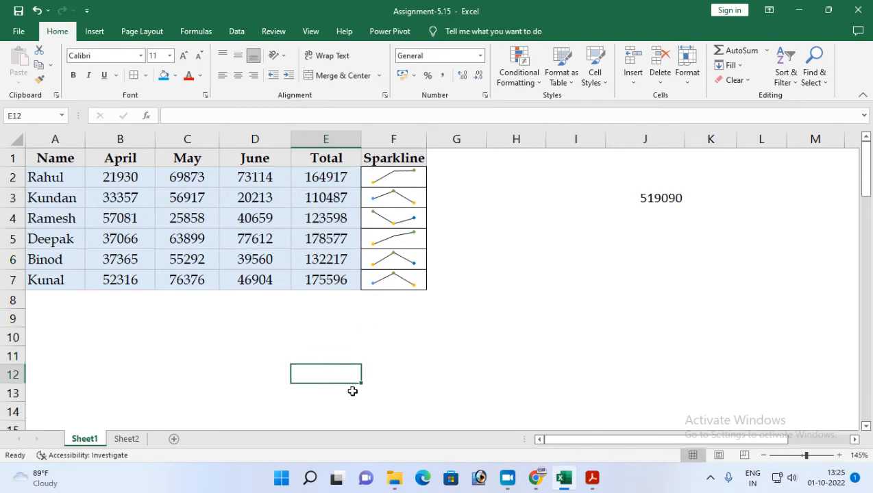
{"action": "type", "text": "="}
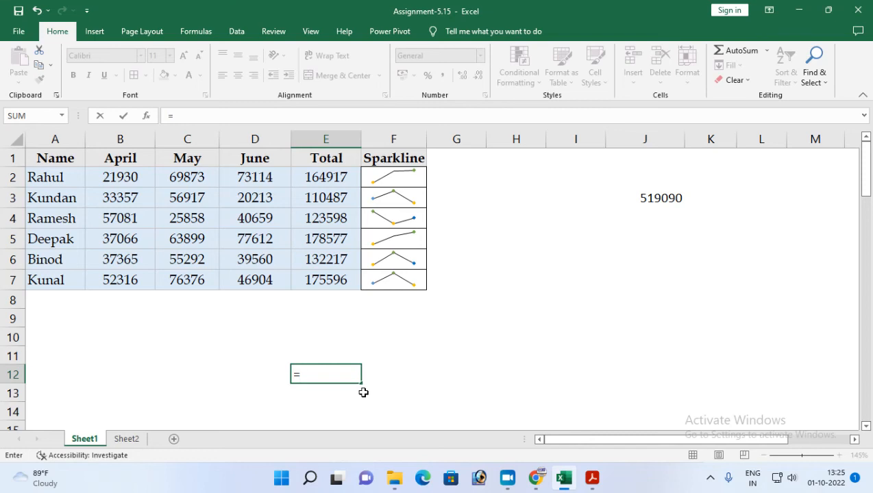
{"action": "type", "text": "sum"}
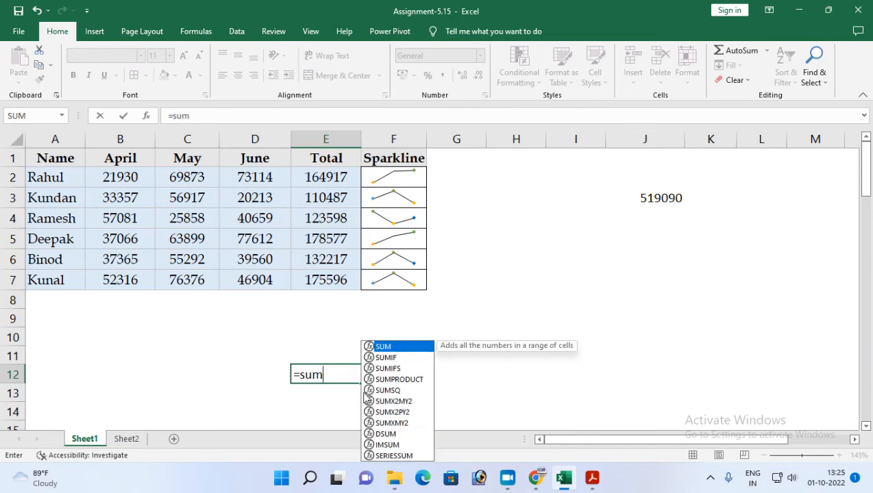
{"action": "key", "text": "Tab"}
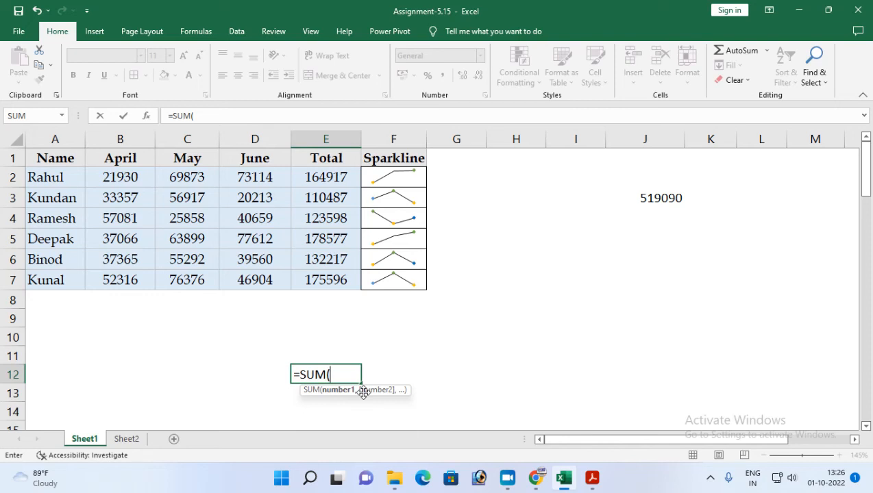
Complete the formula in E12 as the array formula =SUM(LARGE(E2:E7,{1,2,3})).
{"action": "type", "text": "large("}
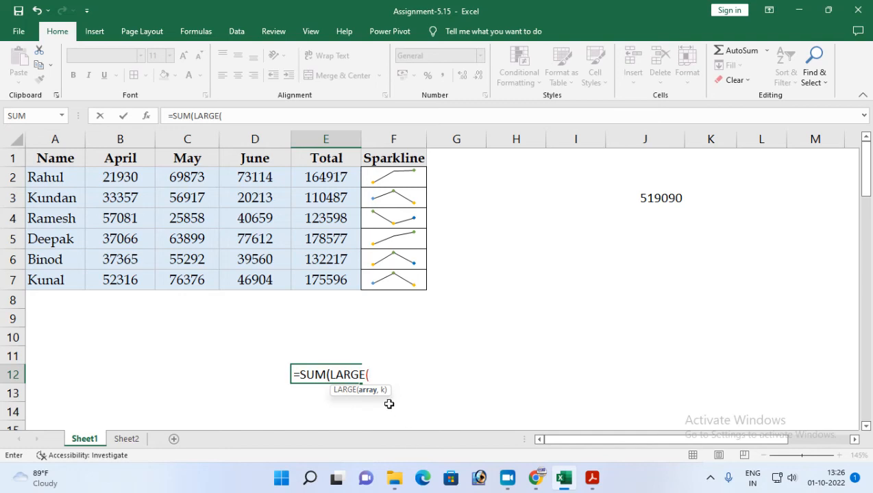
{"action": "left_click_drag", "start_coordinate": [321, 171], "coordinate": [312, 286]}
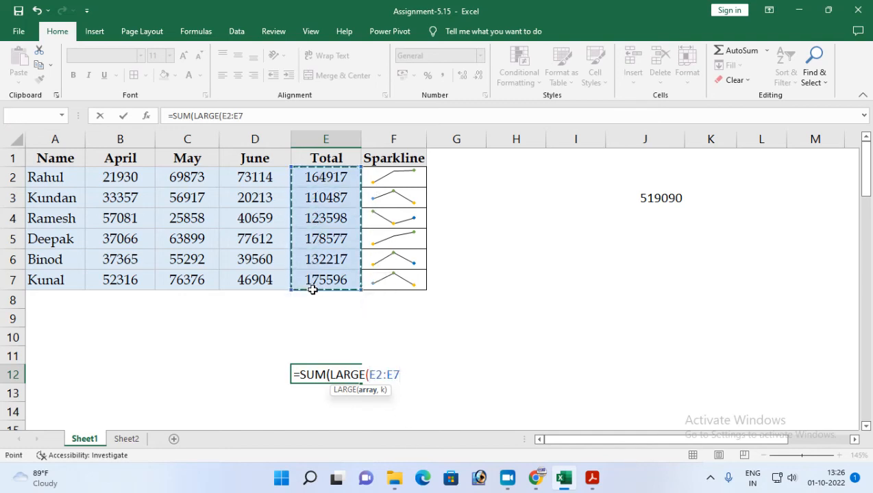
{"action": "type", "text": ",{"}
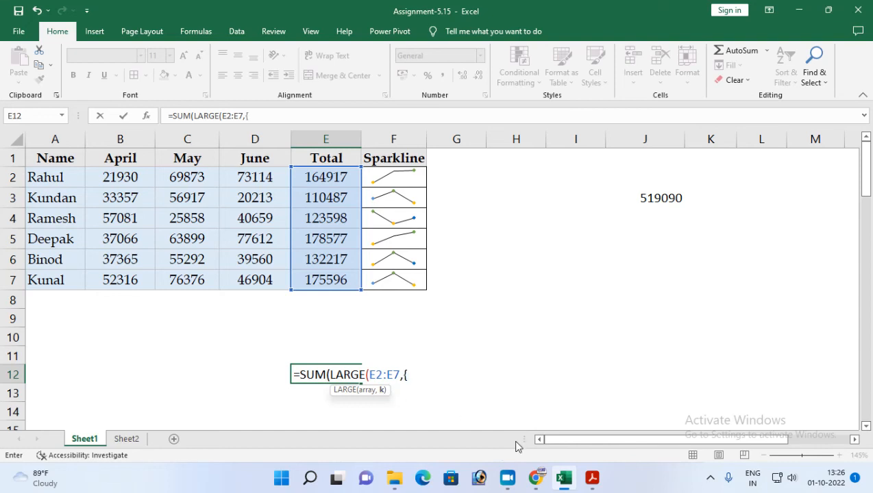
{"action": "type", "text": "1"}
{"action": "type", "text": ",1"}
{"action": "type", "text": "2,3"}
{"action": "type", "text": ")"}
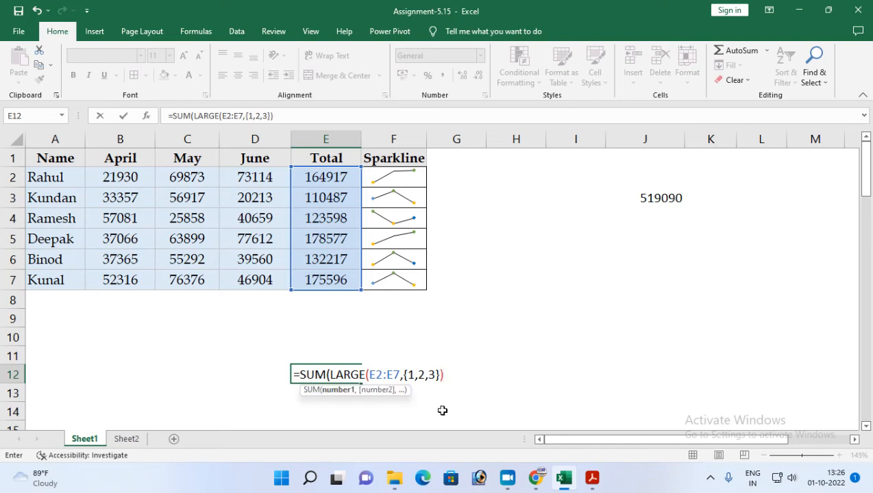
{"action": "type", "text": ")"}
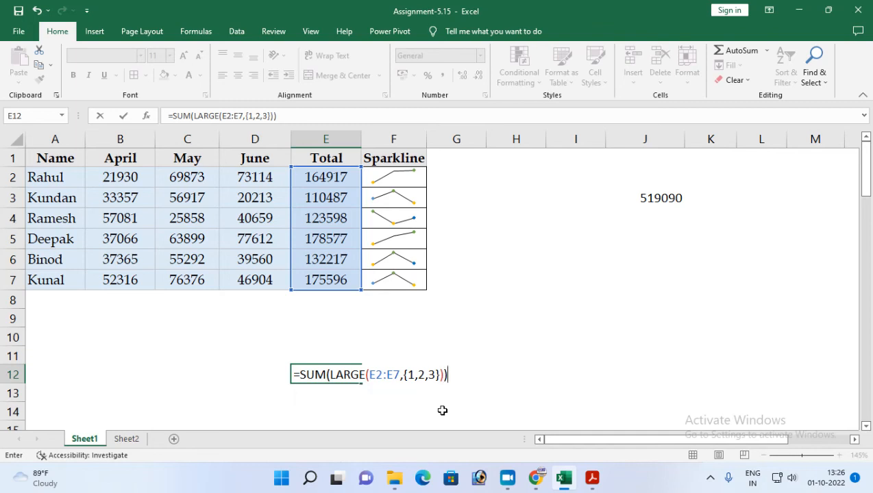
{"action": "key", "text": "ctrl+shift+Return"}
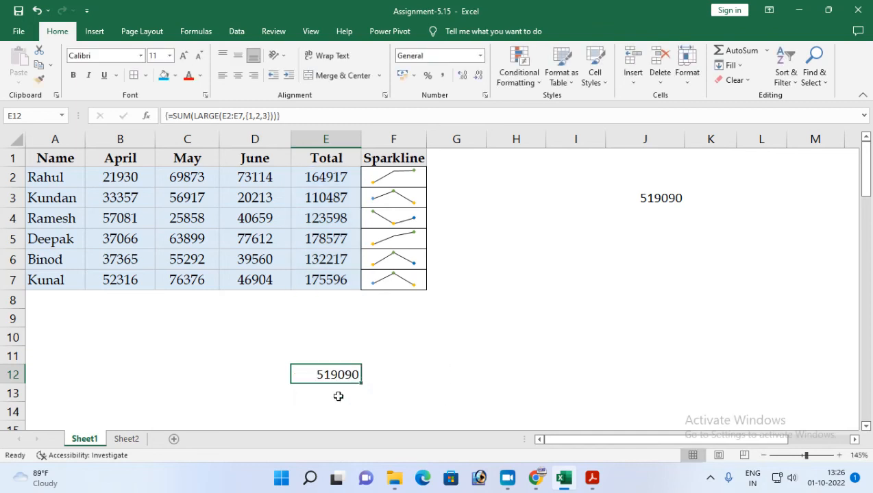
Compare the result in E12 with the manual sum in J3 and examine the array and k arguments of E12's LARGE function.
{"action": "left_click", "coordinate": [674, 204]}
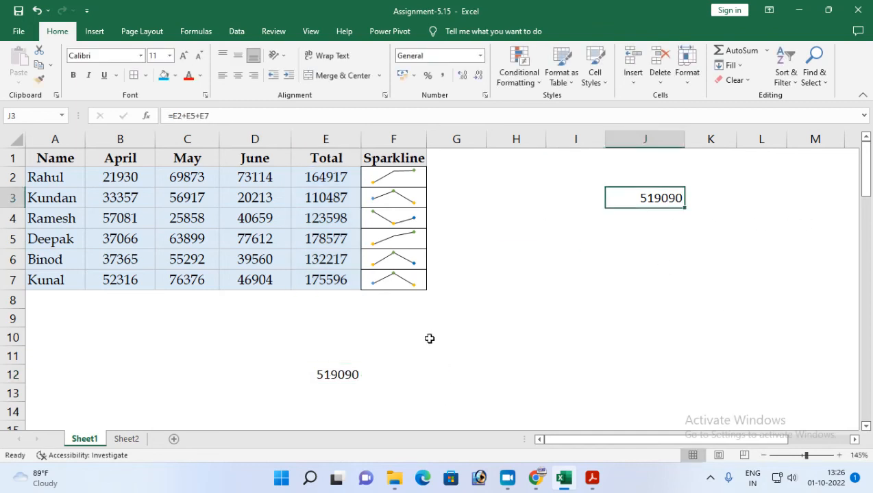
{"action": "left_click", "coordinate": [332, 388]}
{"action": "left_click", "coordinate": [327, 373]}
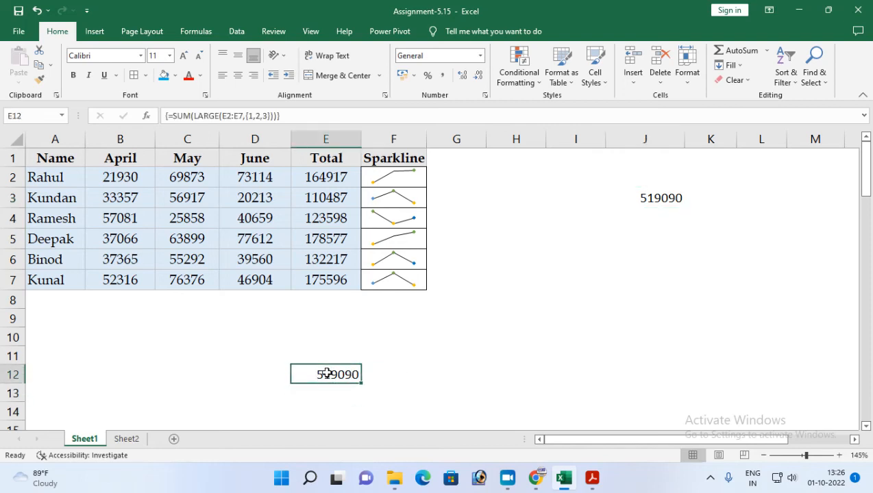
{"action": "double_click", "coordinate": [327, 373]}
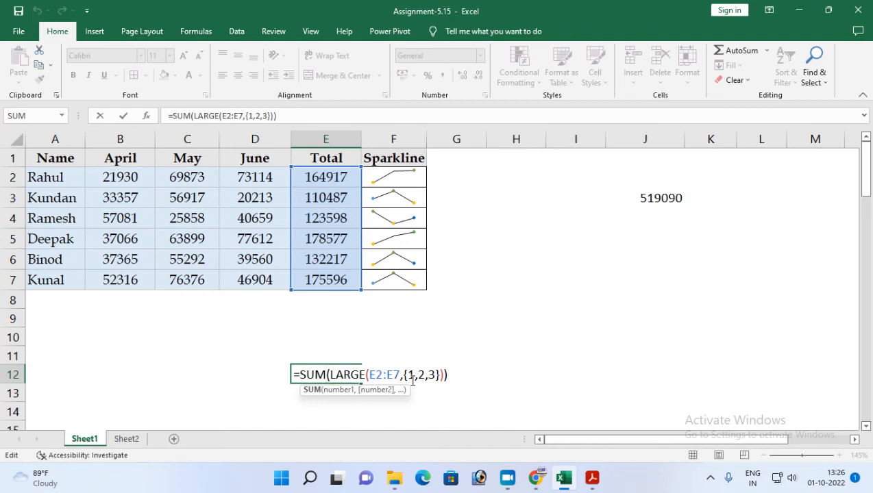
{"action": "left_click", "coordinate": [369, 377]}
{"action": "left_click", "coordinate": [359, 376]}
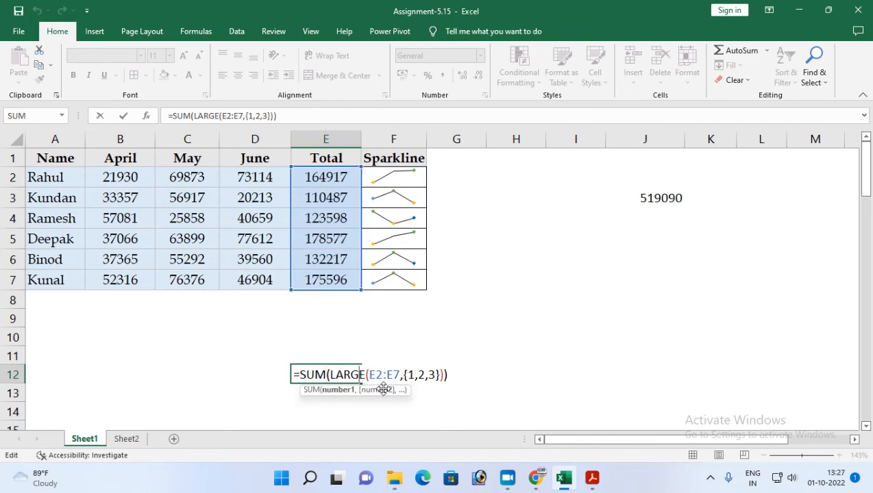
{"action": "left_click", "coordinate": [382, 376]}
{"action": "left_click", "coordinate": [382, 390]}
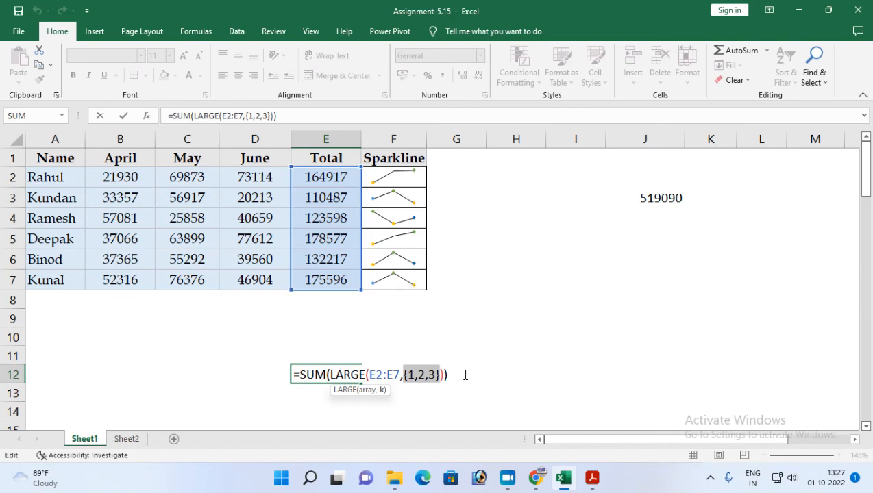
{"action": "key", "text": "ctrl+shift+Return"}
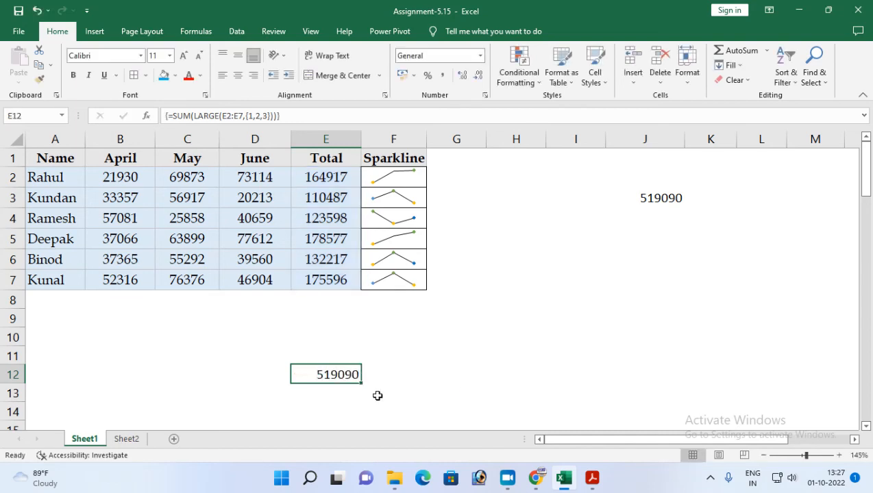
Review the manual addition formula in cell J3 and delete it.
{"action": "left_click", "coordinate": [644, 198]}
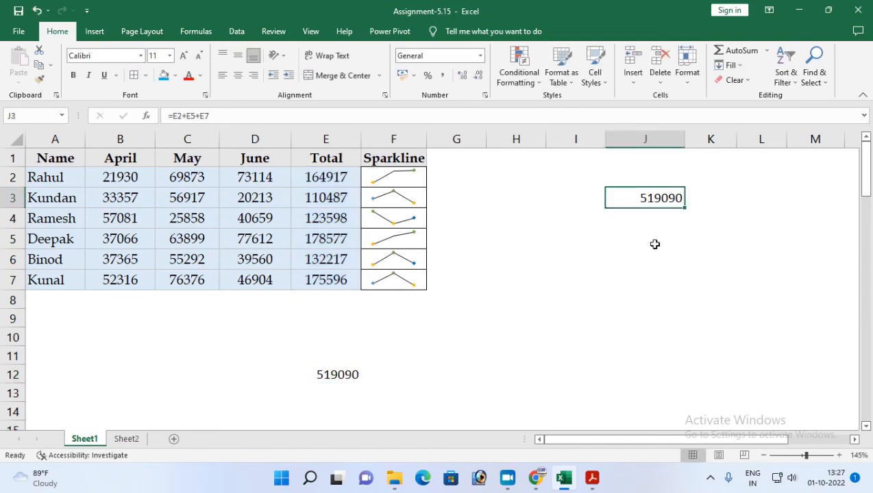
{"action": "double_click", "coordinate": [660, 199]}
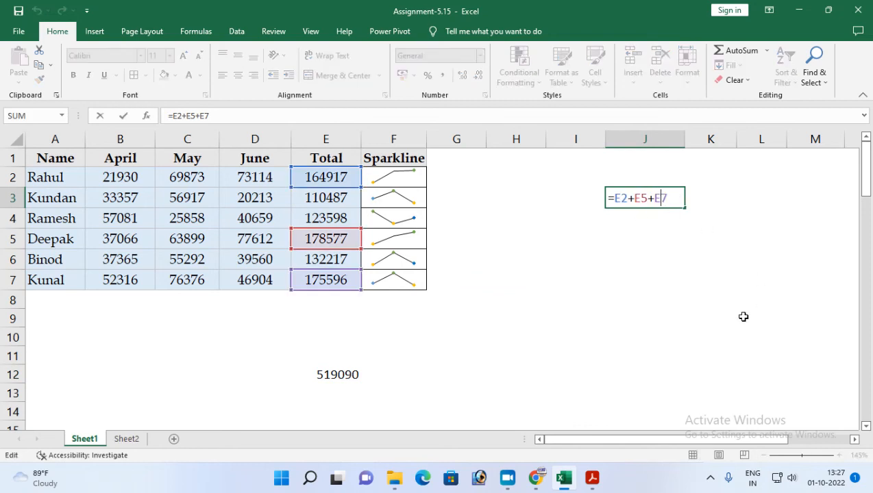
{"action": "key", "text": "Escape"}
{"action": "key", "text": "Delete"}
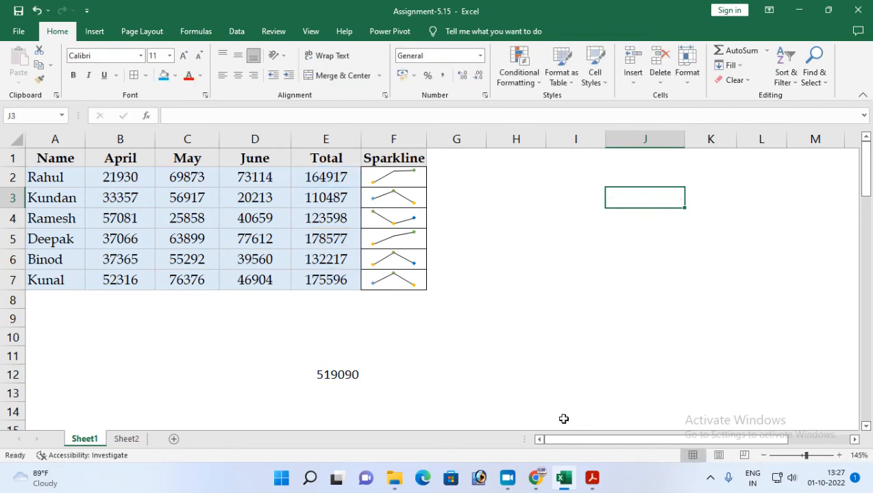
Read task 6 in the Assignment-15 PDF and return to the Excel workbook.
{"action": "left_click", "coordinate": [592, 477]}
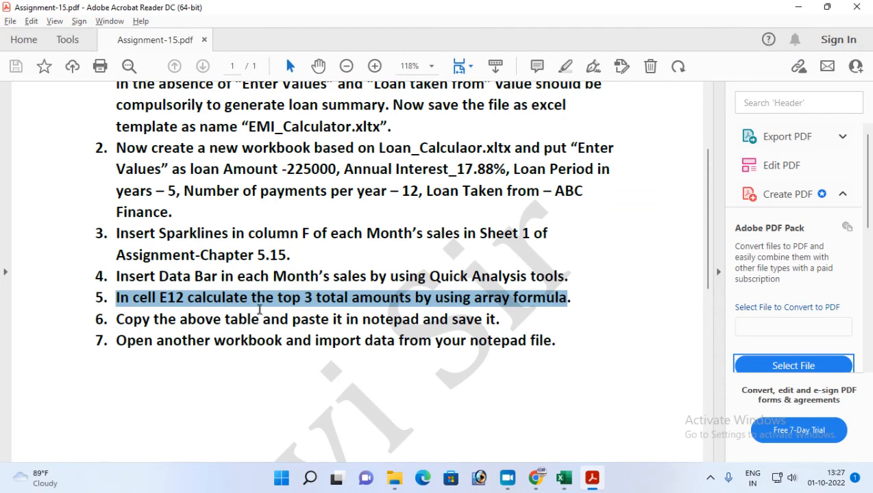
{"action": "left_click_drag", "start_coordinate": [117, 320], "coordinate": [500, 319]}
{"action": "left_click", "coordinate": [563, 477]}
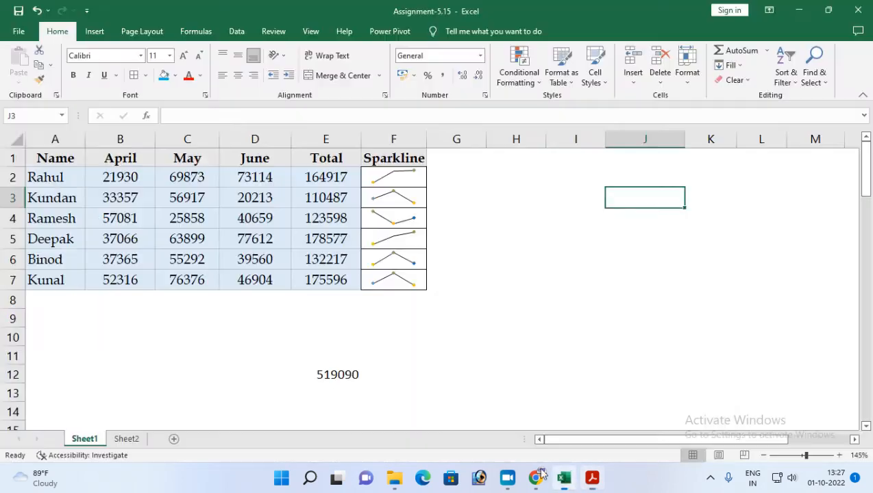
Copy the sales table A1:E7 without the Sparkline column and paste it into a new Notepad document.
{"action": "left_click_drag", "start_coordinate": [43, 157], "coordinate": [295, 274]}
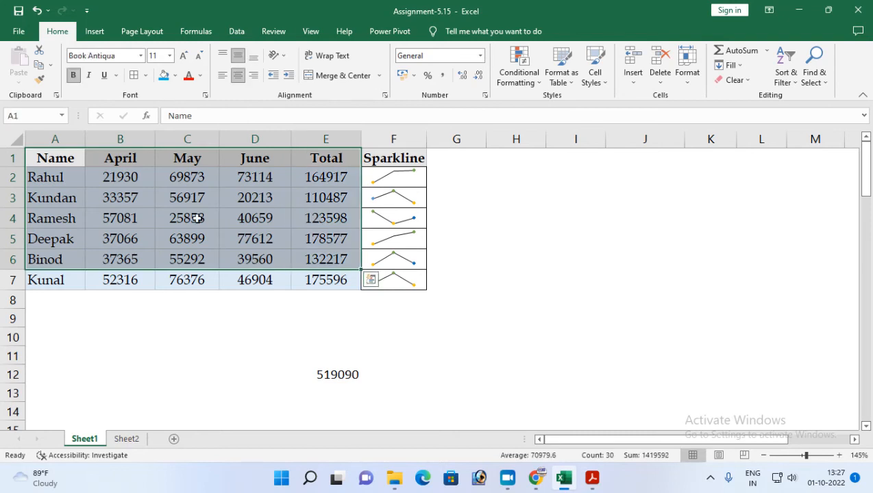
{"action": "left_click", "coordinate": [76, 164]}
{"action": "left_click_drag", "start_coordinate": [77, 163], "coordinate": [324, 276]}
{"action": "key", "text": "ctrl+c"}
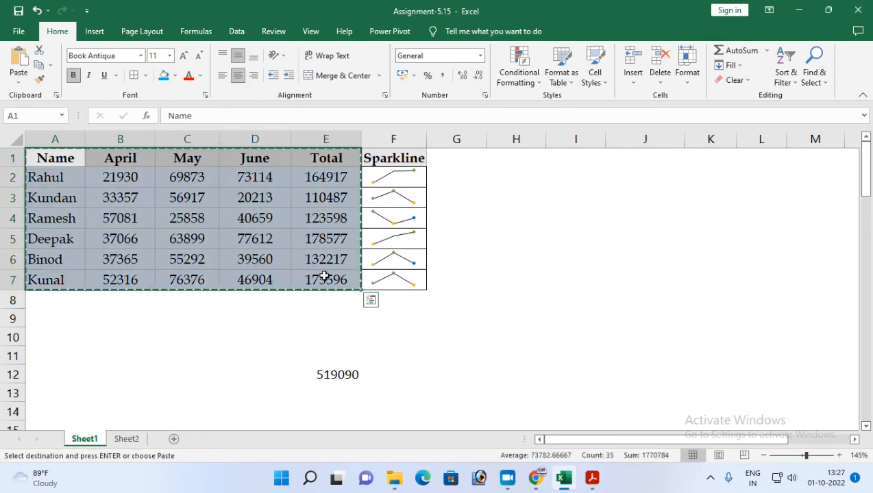
{"action": "key", "text": "super+r"}
{"action": "type", "text": "notepad"}
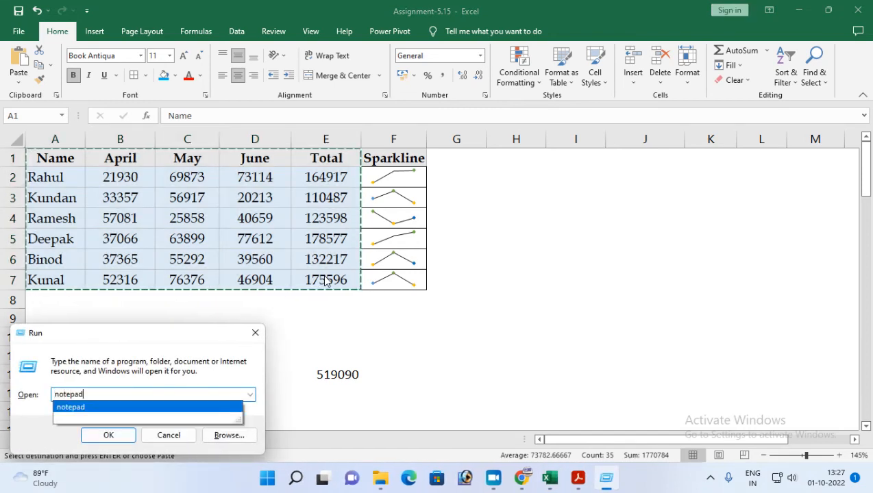
{"action": "key", "text": "Return"}
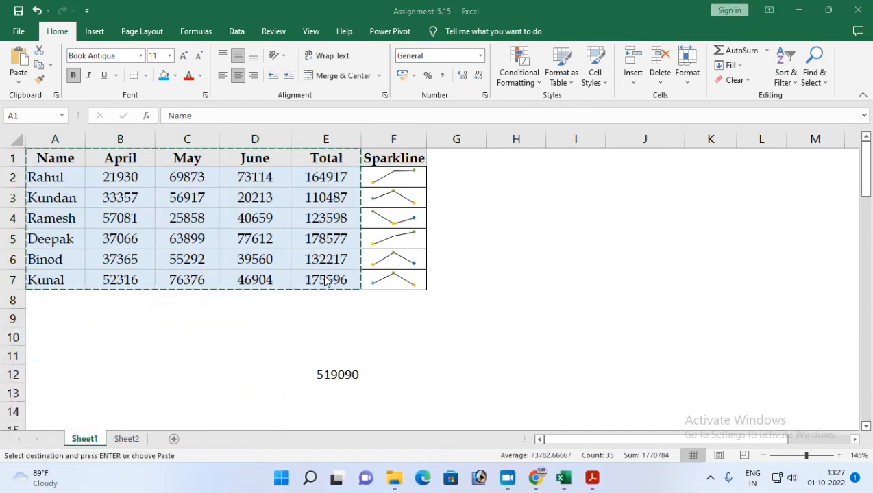
{"action": "key", "text": "ctrl+v"}
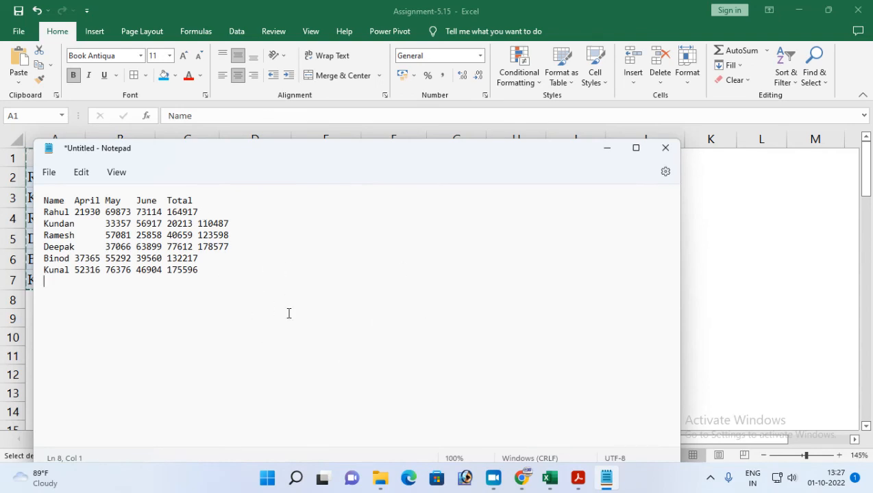
Save the Notepad document as months in the Documents folder and close Notepad.
{"action": "left_click", "coordinate": [577, 480]}
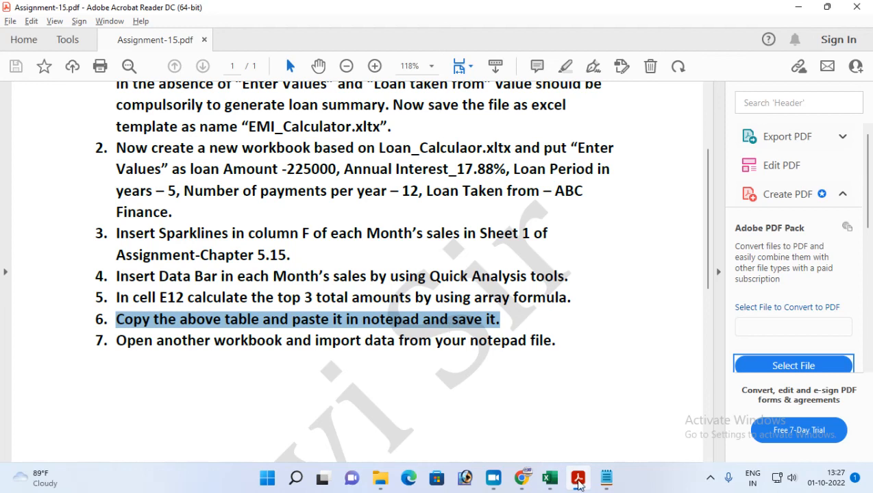
{"action": "left_click", "coordinate": [578, 481]}
{"action": "left_click", "coordinate": [62, 172]}
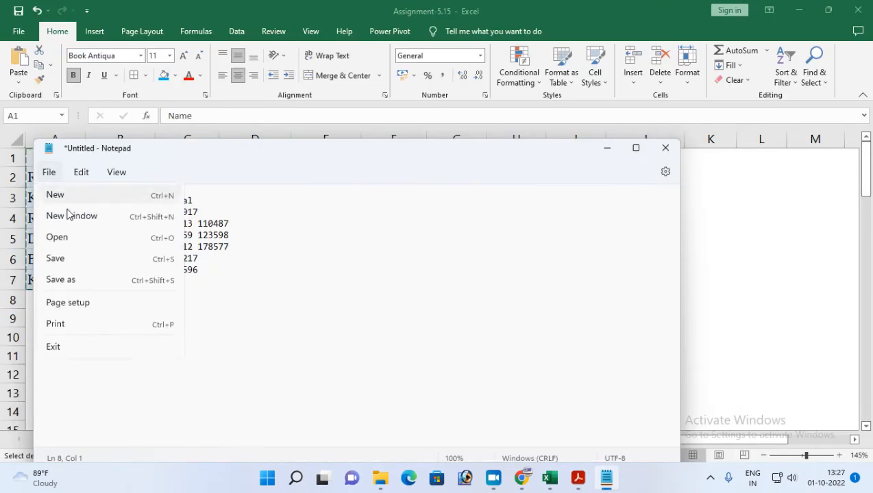
{"action": "left_click", "coordinate": [55, 257]}
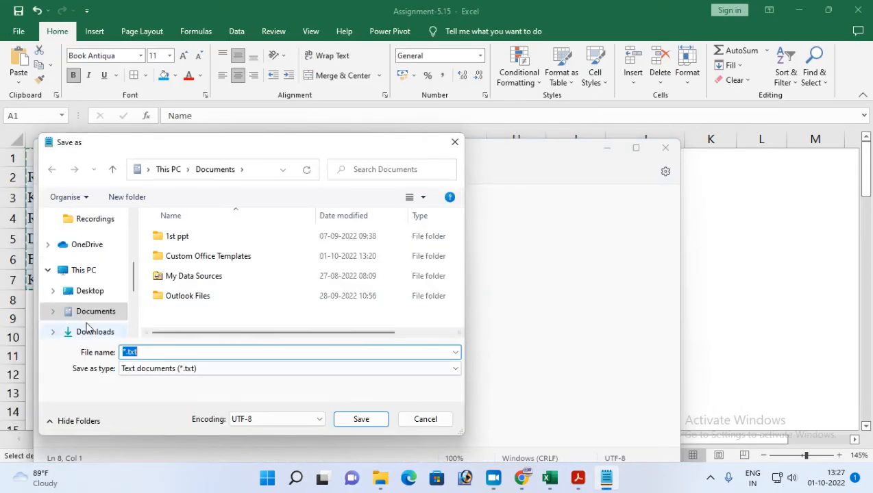
{"action": "left_click", "coordinate": [141, 351]}
{"action": "double_click", "coordinate": [141, 351]}
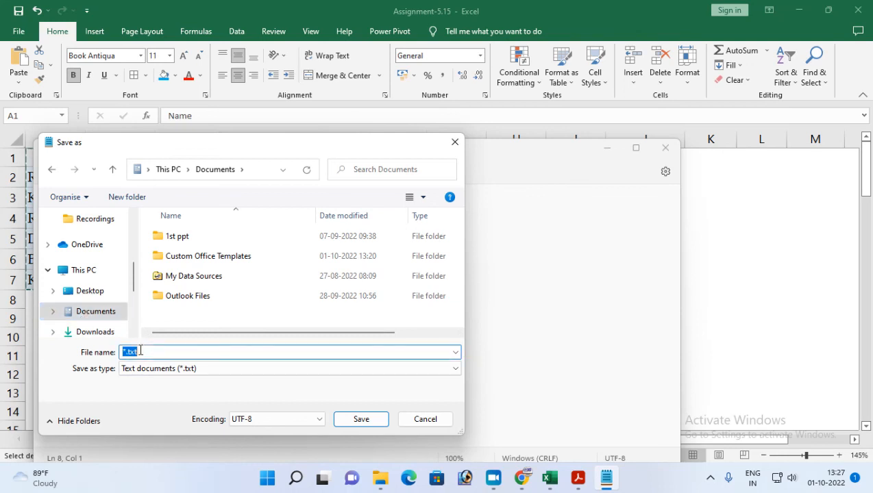
{"action": "type", "text": "mont"}
{"action": "key", "text": "Return"}
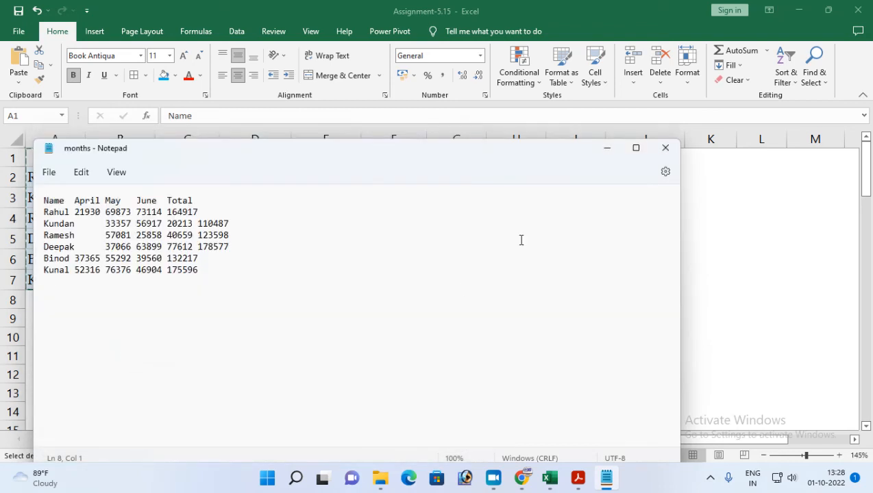
{"action": "left_click", "coordinate": [664, 149]}
{"action": "key", "text": "Escape"}
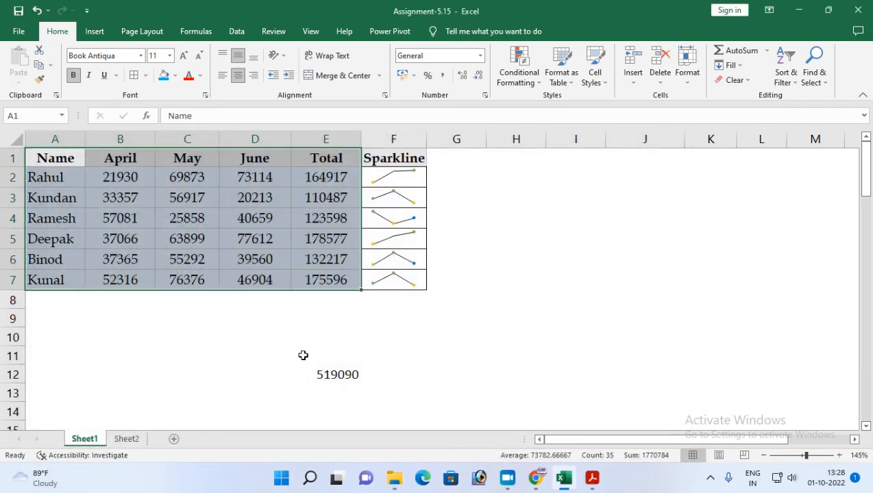
Read task 7 in the Assignment-15 PDF about importing the Notepad data into another workbook.
{"action": "left_click", "coordinate": [571, 483]}
{"action": "left_click", "coordinate": [572, 482]}
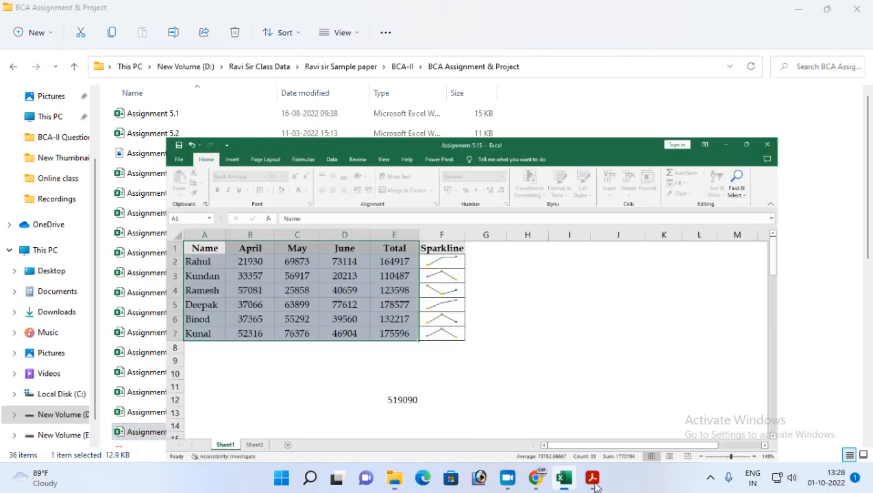
{"action": "left_click", "coordinate": [592, 478]}
{"action": "left_click_drag", "start_coordinate": [116, 341], "coordinate": [555, 346]}
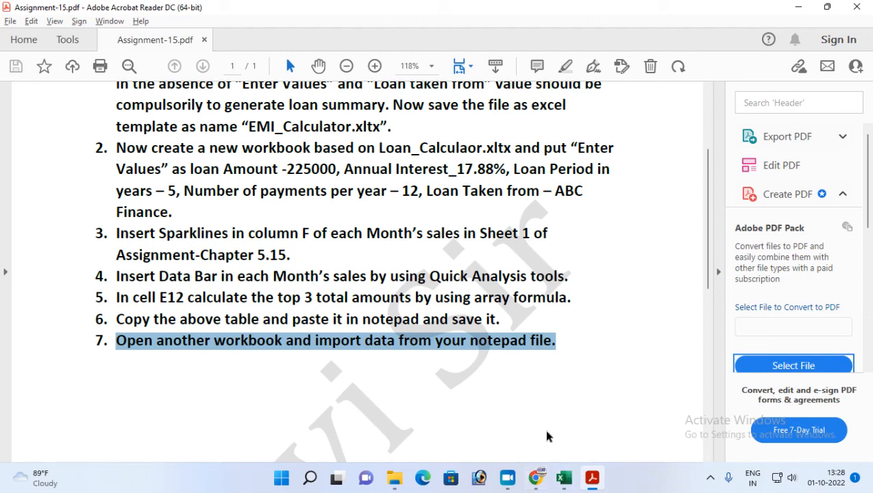
{"action": "key", "text": "super+r"}
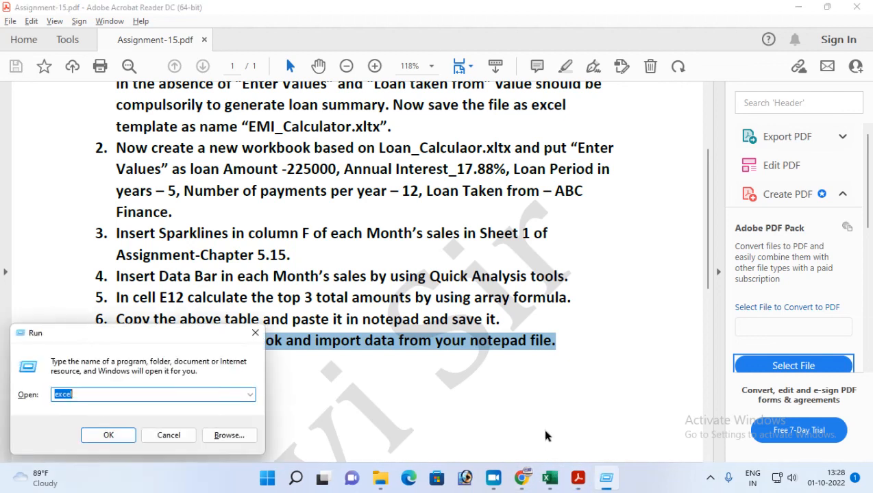
{"action": "key", "text": "Escape"}
Switch to Excel, create a new blank workbook and open the months text file from Documents for import.
{"action": "key", "text": "alt+Tab"}
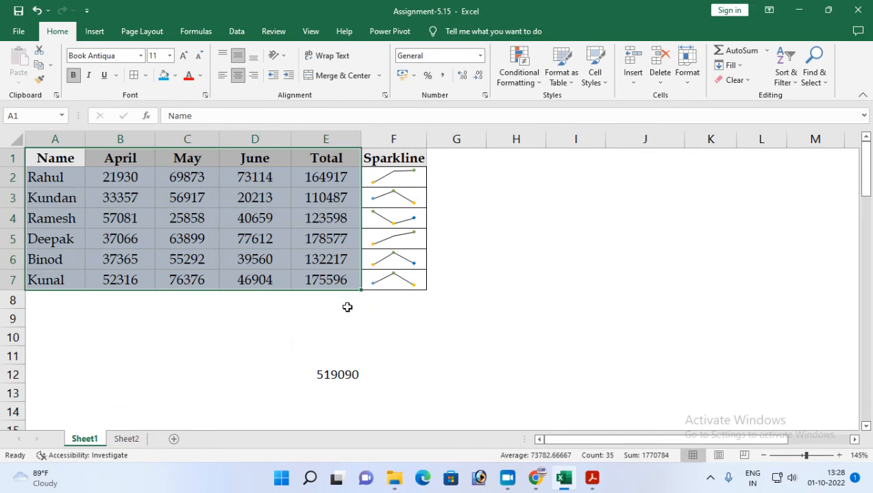
{"action": "key", "text": "ctrl+n"}
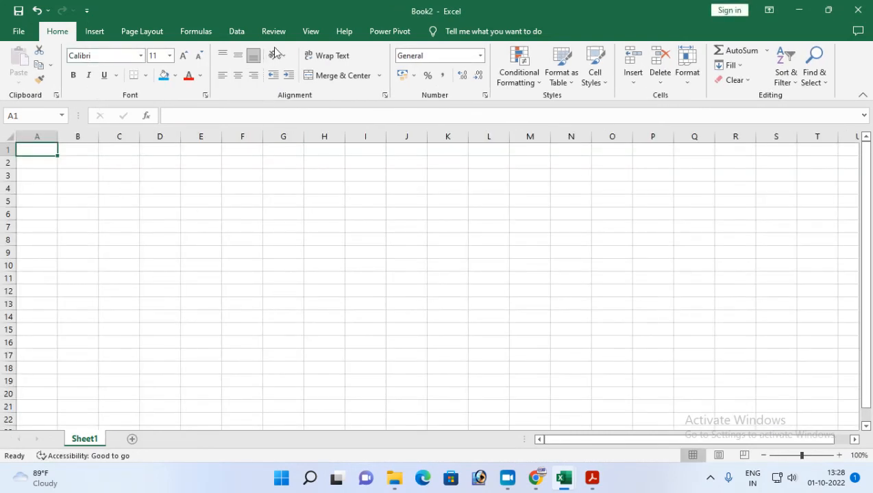
{"action": "left_click", "coordinate": [237, 31]}
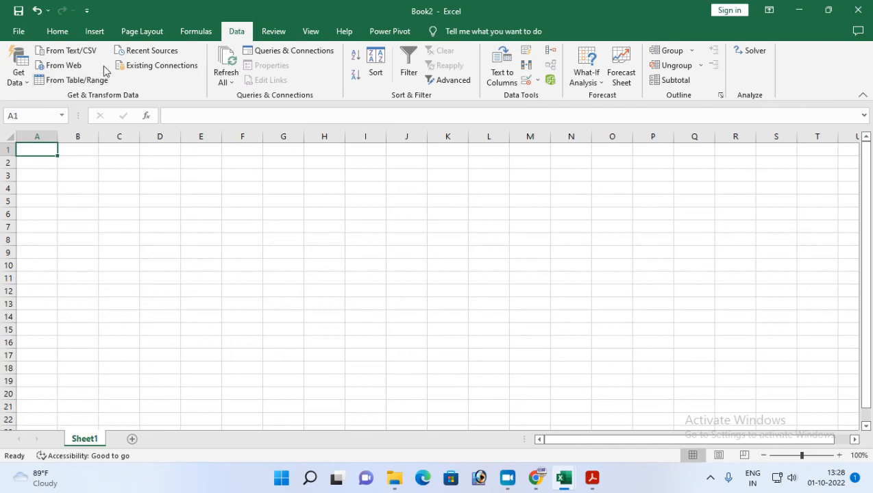
{"action": "left_click", "coordinate": [65, 54]}
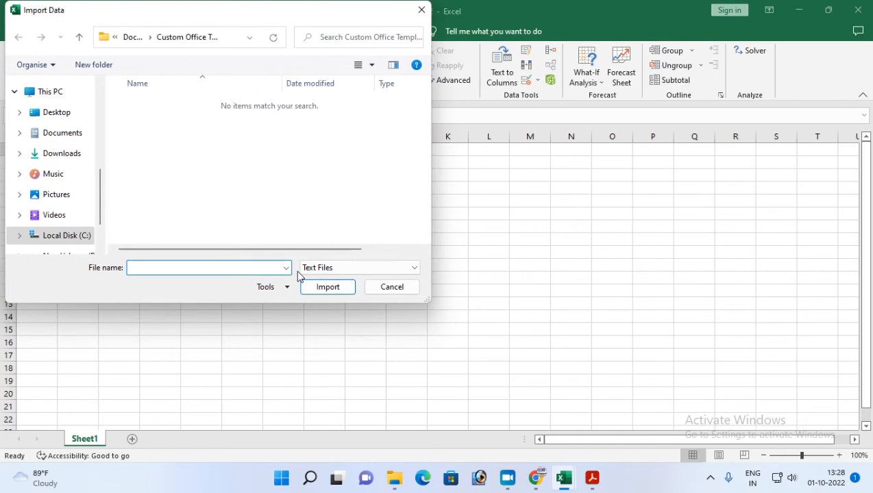
{"action": "left_click", "coordinate": [53, 137]}
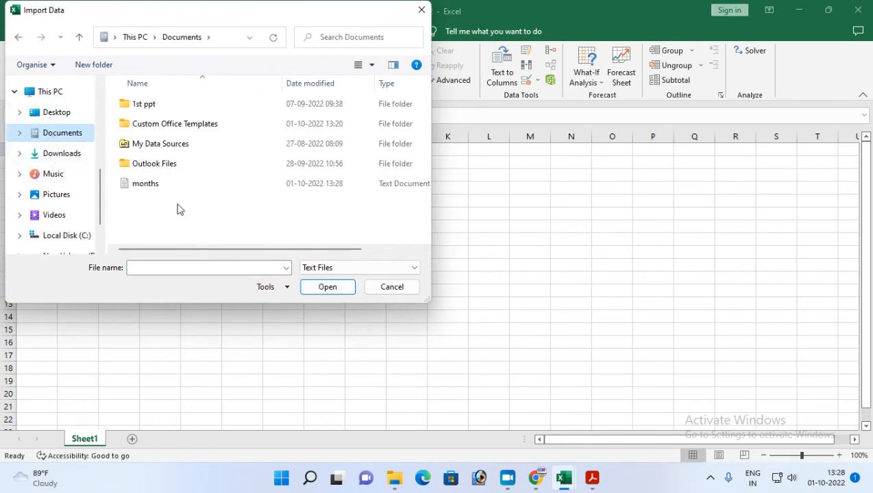
{"action": "left_click", "coordinate": [139, 191]}
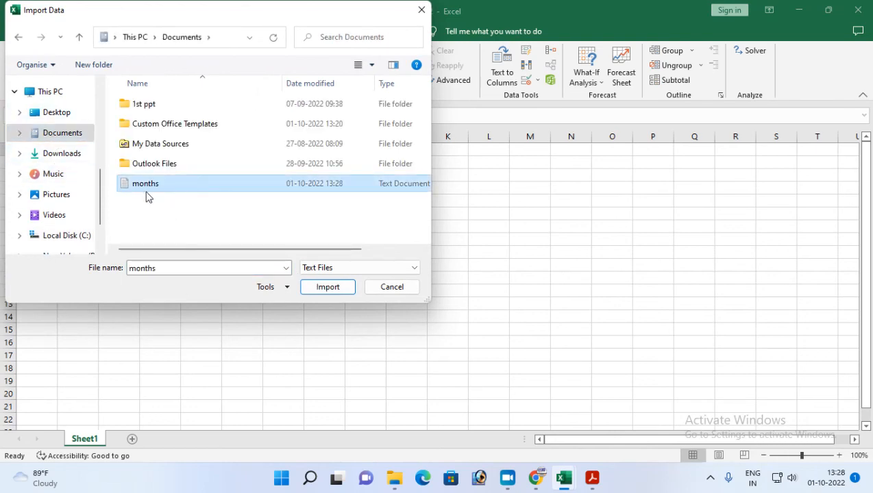
{"action": "left_click", "coordinate": [321, 287]}
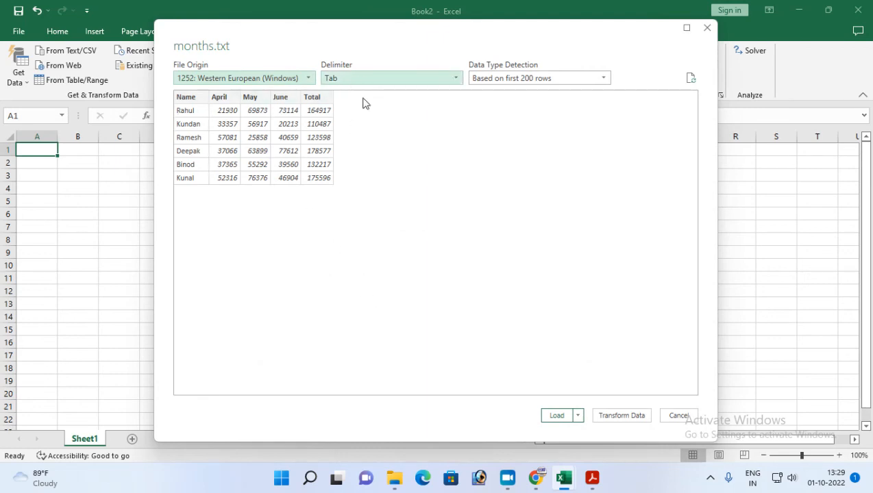
Load the months data as a table into the existing worksheet at cell A1.
{"action": "left_click", "coordinate": [579, 417]}
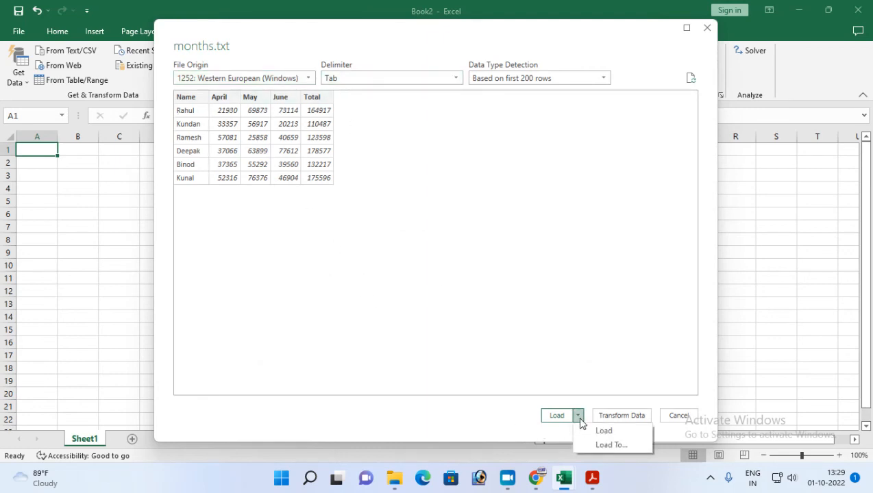
{"action": "left_click", "coordinate": [610, 446]}
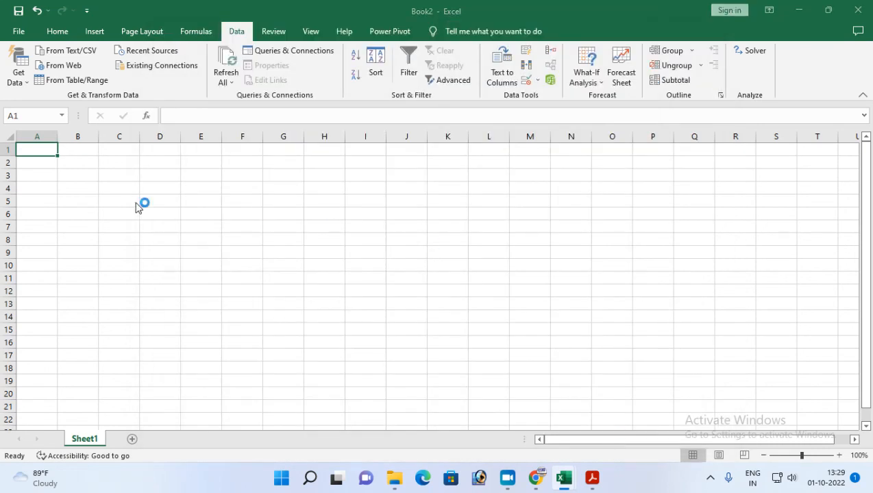
{"action": "left_click", "coordinate": [530, 252]}
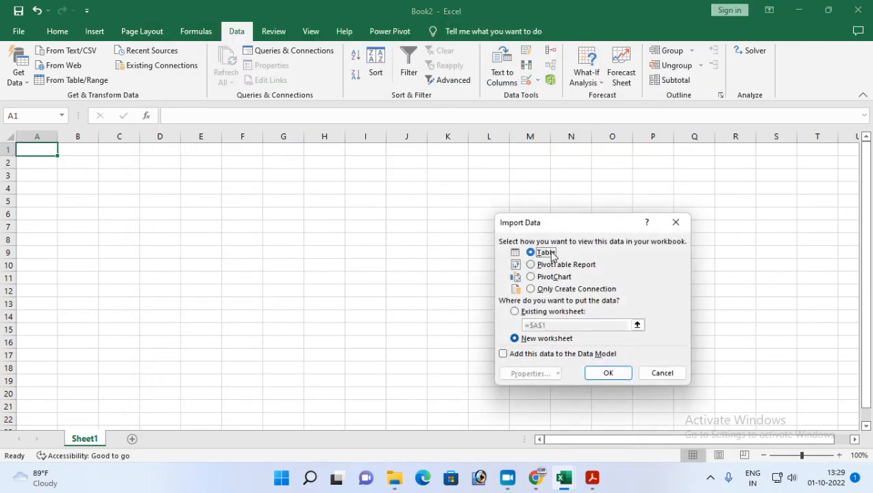
{"action": "left_click", "coordinate": [517, 314]}
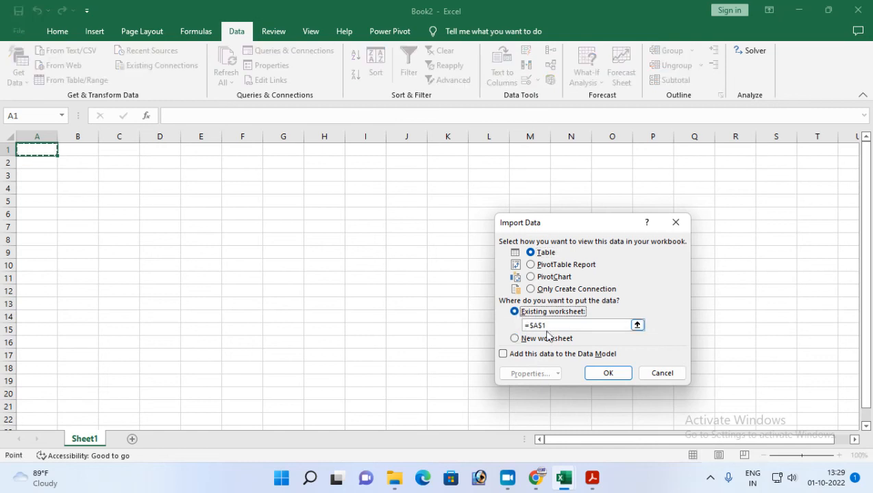
{"action": "left_click", "coordinate": [608, 372]}
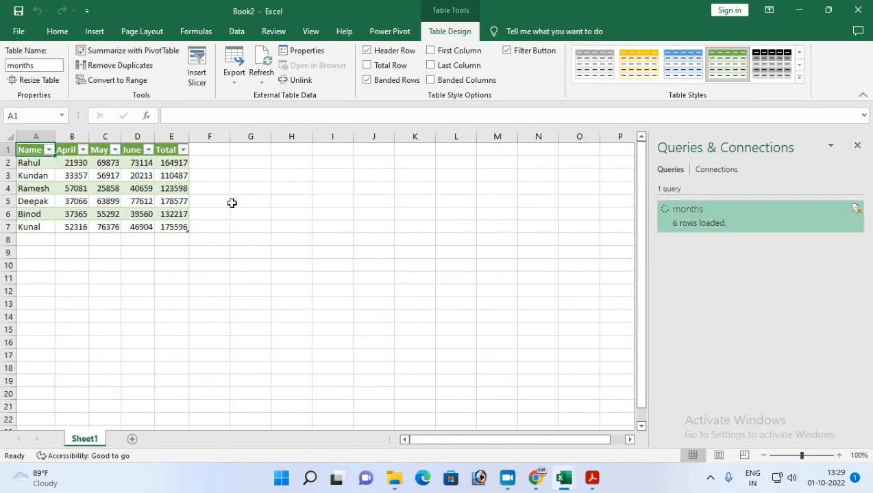
Close the Queries & Connections pane and turn off the filter buttons on the imported months table.
{"action": "left_click", "coordinate": [857, 148]}
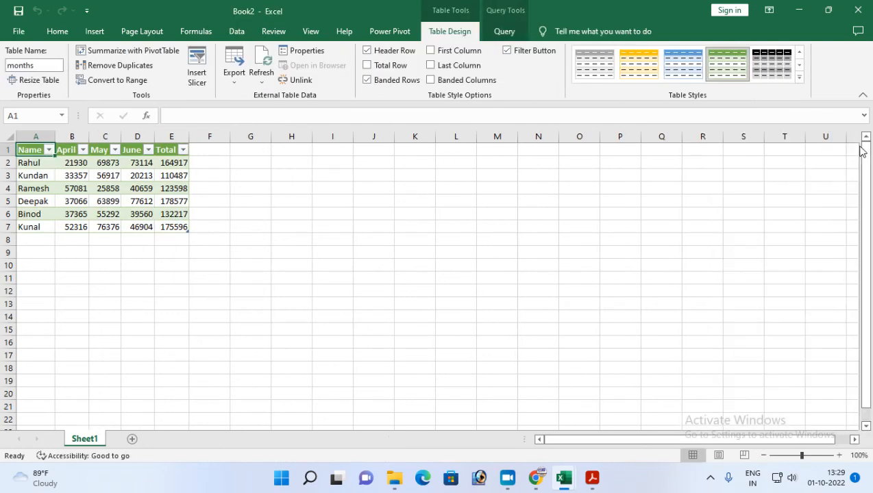
{"action": "left_click", "coordinate": [507, 50]}
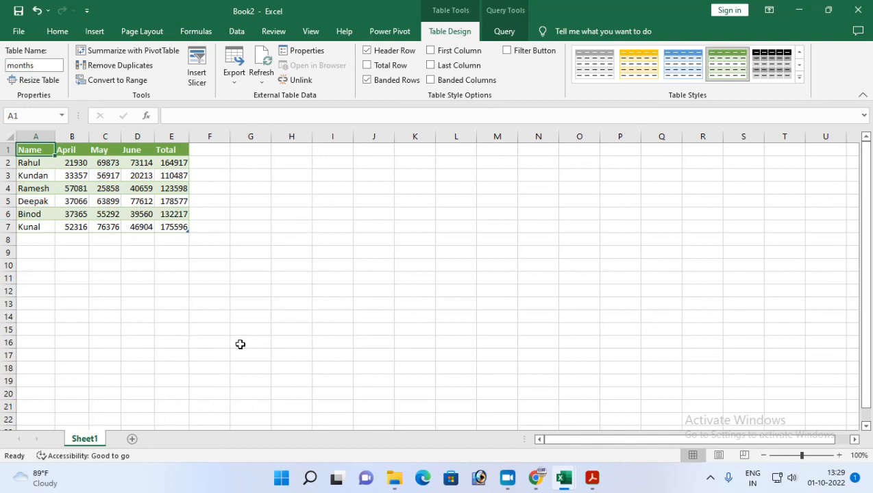
{"action": "scroll", "coordinate": [226, 341], "scroll_direction": "up", "scroll_amount": 3}
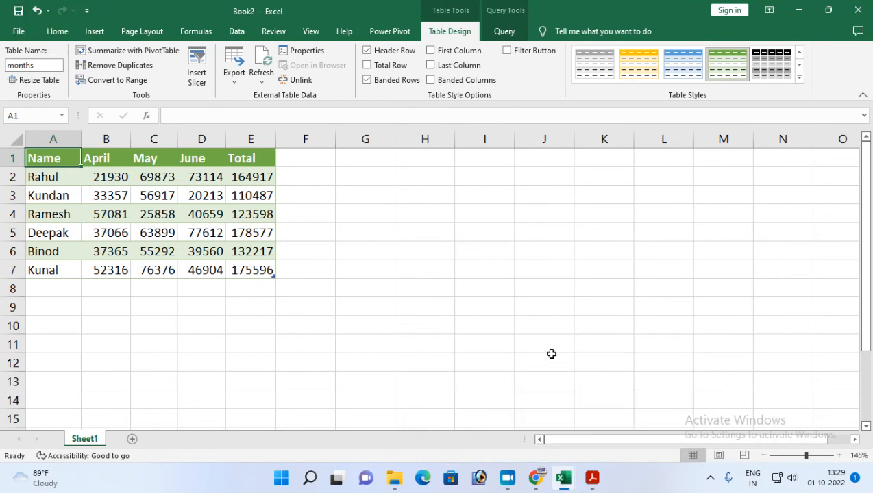
Switch to the Assignment-15 PDF in Acrobat Reader and review the full task list.
{"action": "left_click", "coordinate": [592, 478]}
{"action": "scroll", "coordinate": [194, 384], "scroll_direction": "down", "scroll_amount": 5}
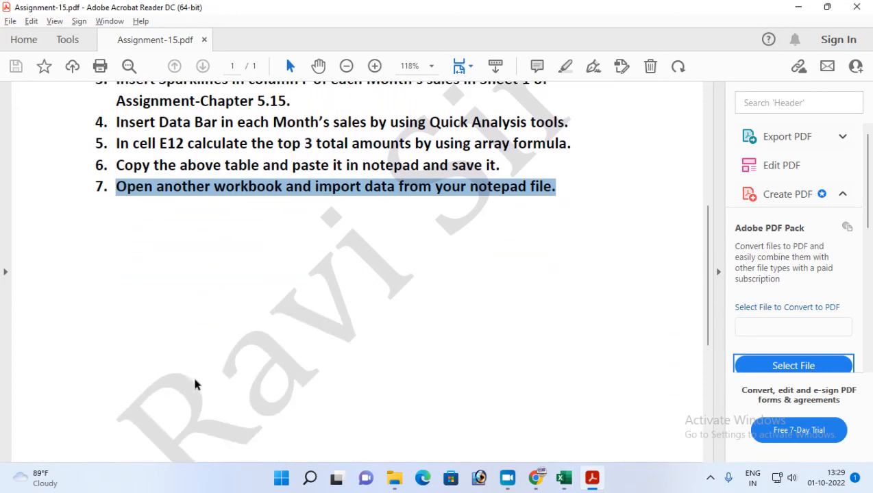
{"action": "scroll", "coordinate": [195, 384], "scroll_direction": "up", "scroll_amount": 6}
{"action": "scroll", "coordinate": [194, 384], "scroll_direction": "up", "scroll_amount": 3}
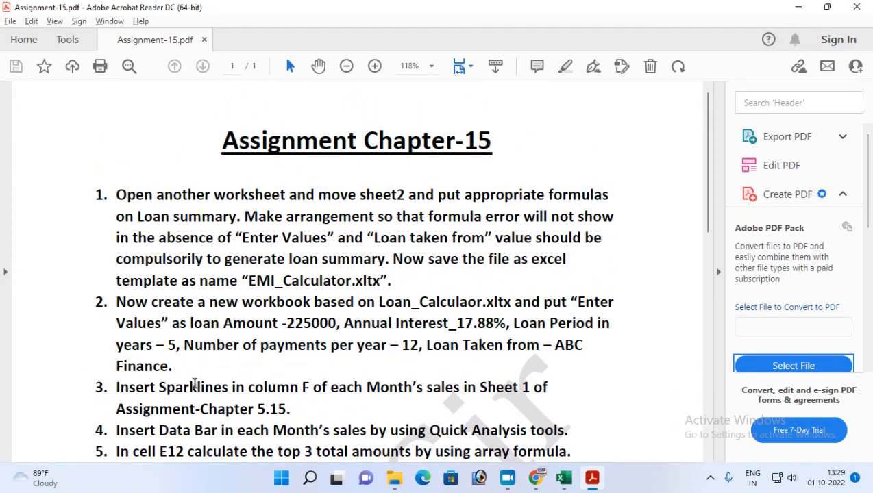
{"action": "scroll", "coordinate": [350, 381], "scroll_direction": "down", "scroll_amount": 2}
{"action": "scroll", "coordinate": [348, 378], "scroll_direction": "up", "scroll_amount": 2}
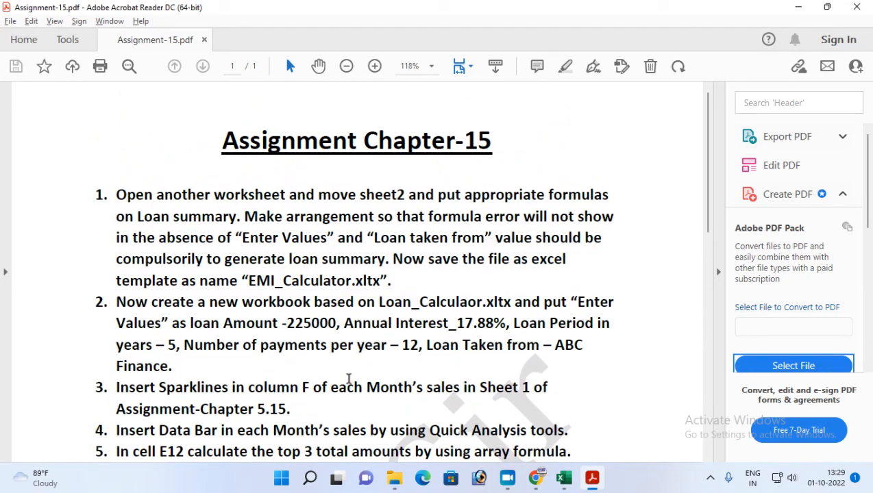